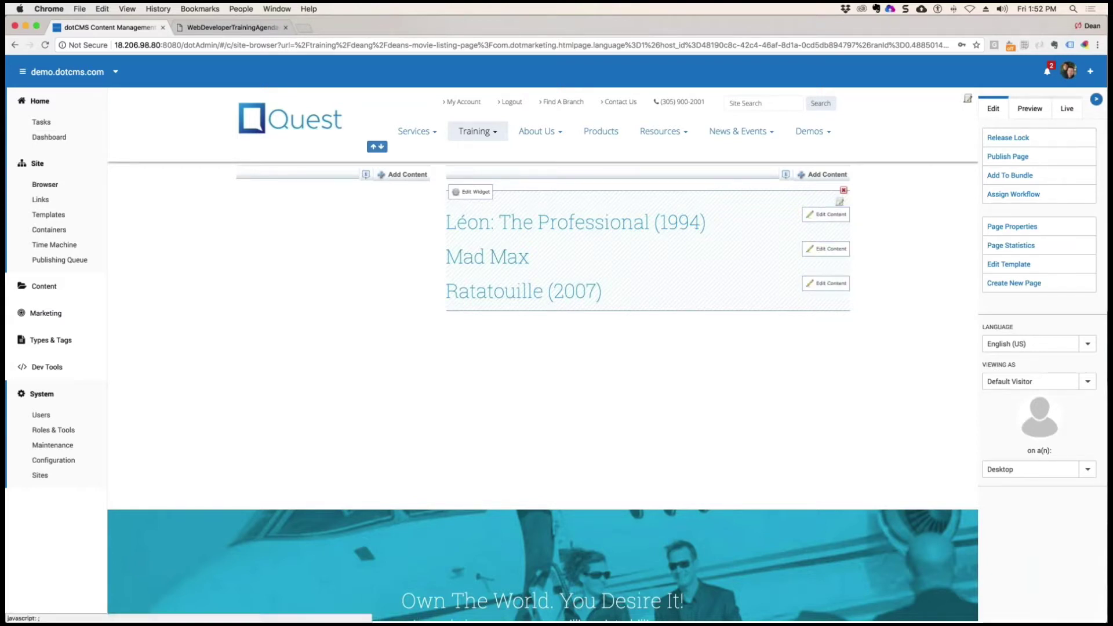
# Open deangMovieListing.vtl from the movie listing page, enable code wrapping and select all of its code
pyautogui.click(840, 205)
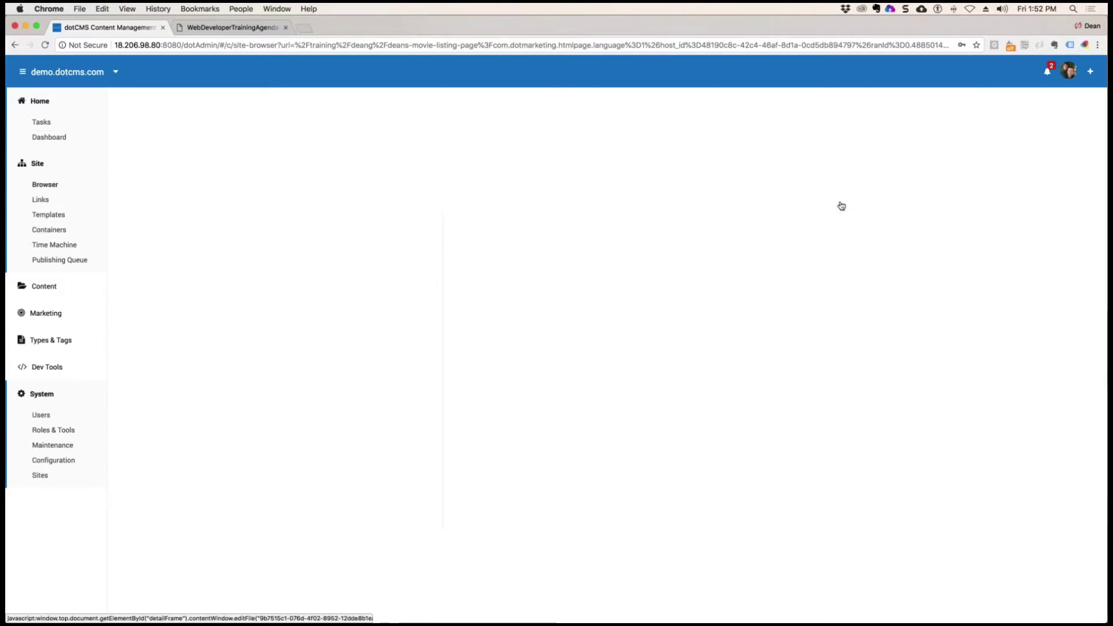
pyautogui.scroll(-1, 840, 205)
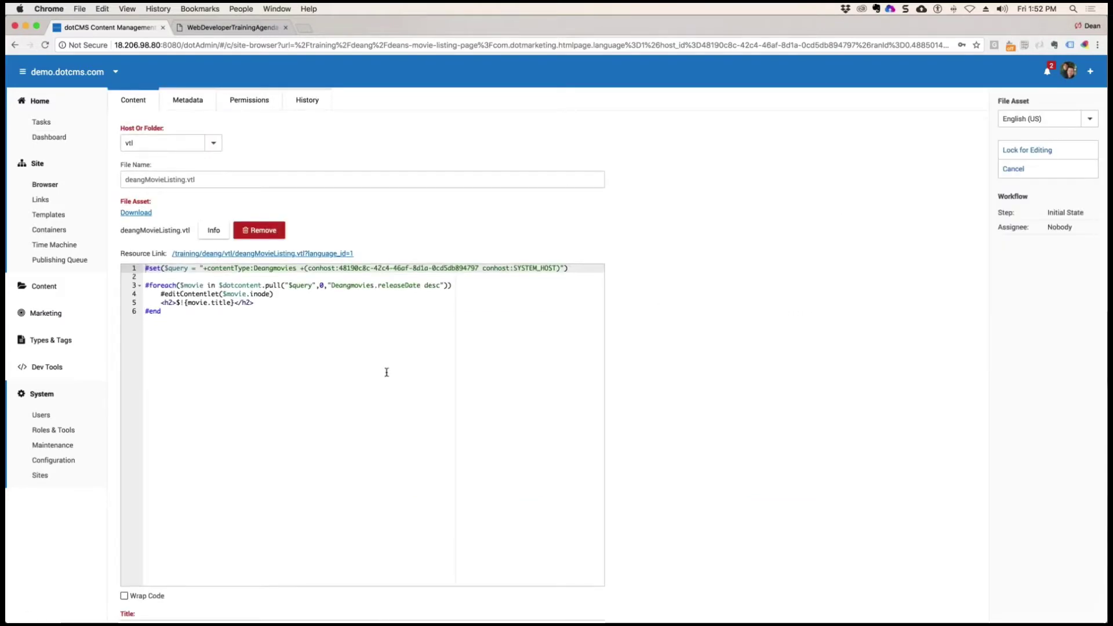
pyautogui.scroll(-2, 252, 533)
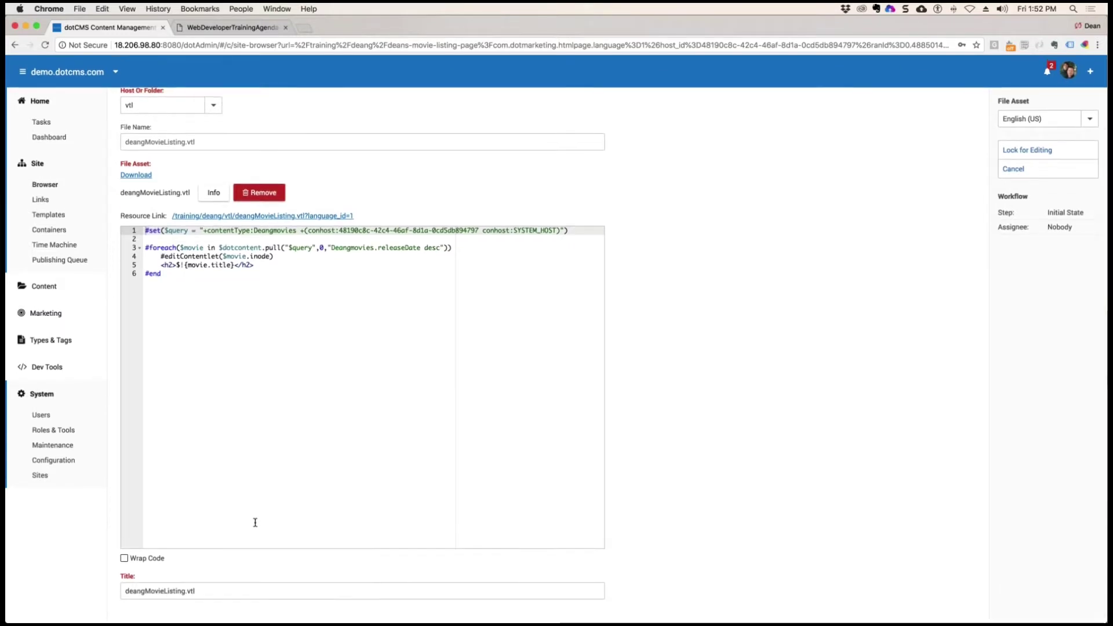
pyautogui.click(124, 558)
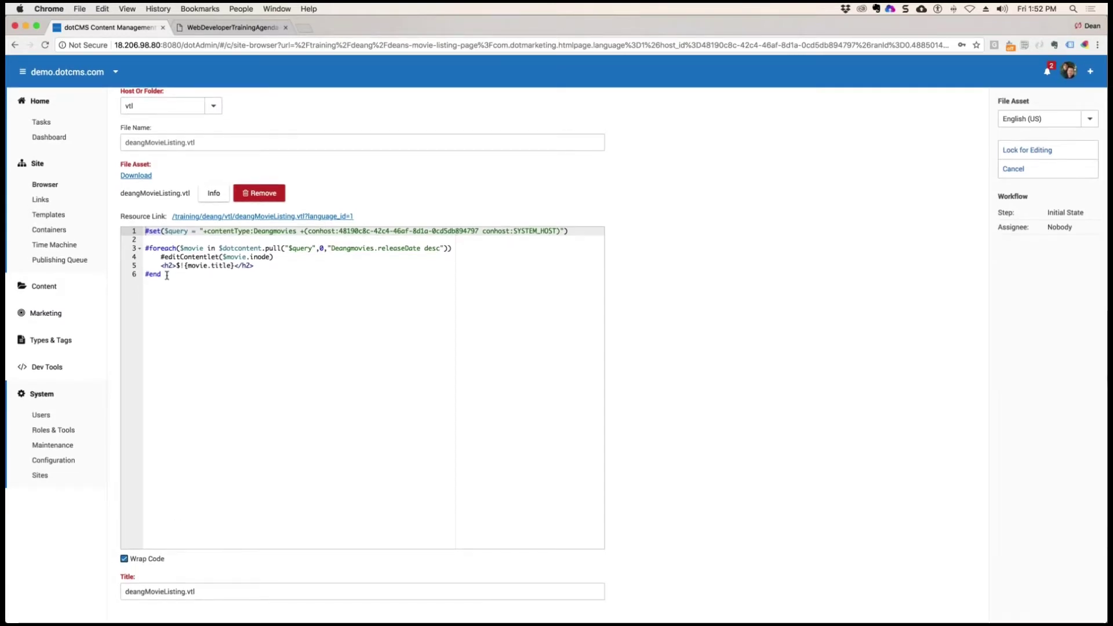
pyautogui.moveTo(162, 274); pyautogui.dragTo(139, 230)
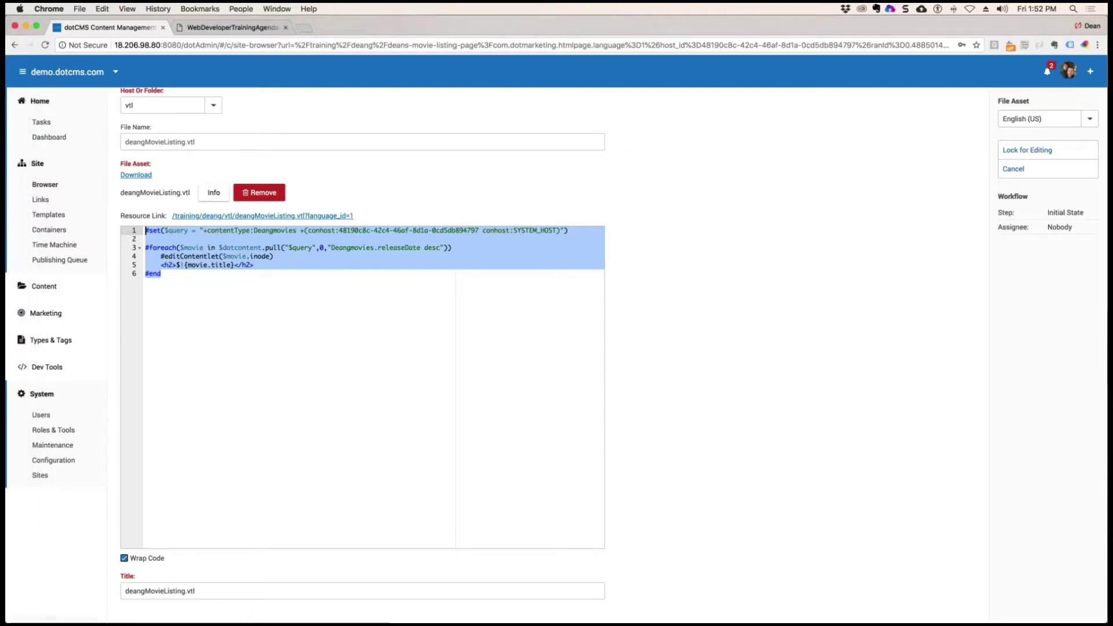
# Switch to TextWrangler and add the line <em>$!{movie.releaseDate}</em><br/> below the title heading in deangMovieListing.vtl
pyautogui.click(9, 58)
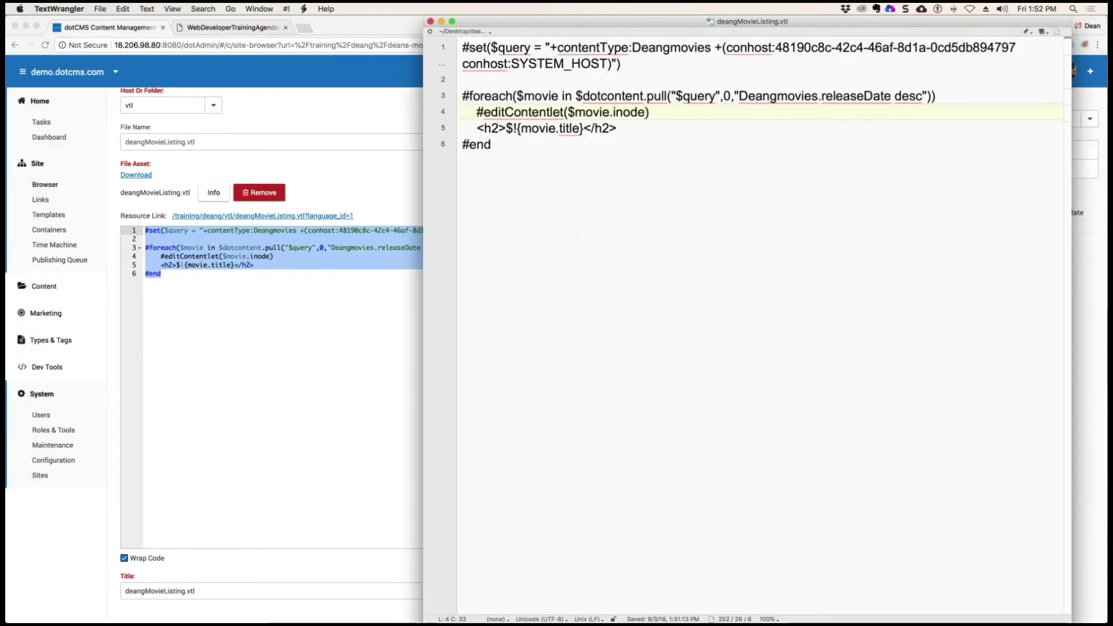
pyautogui.moveTo(582, 25); pyautogui.dragTo(451, 24)
pyautogui.click(791, 203)
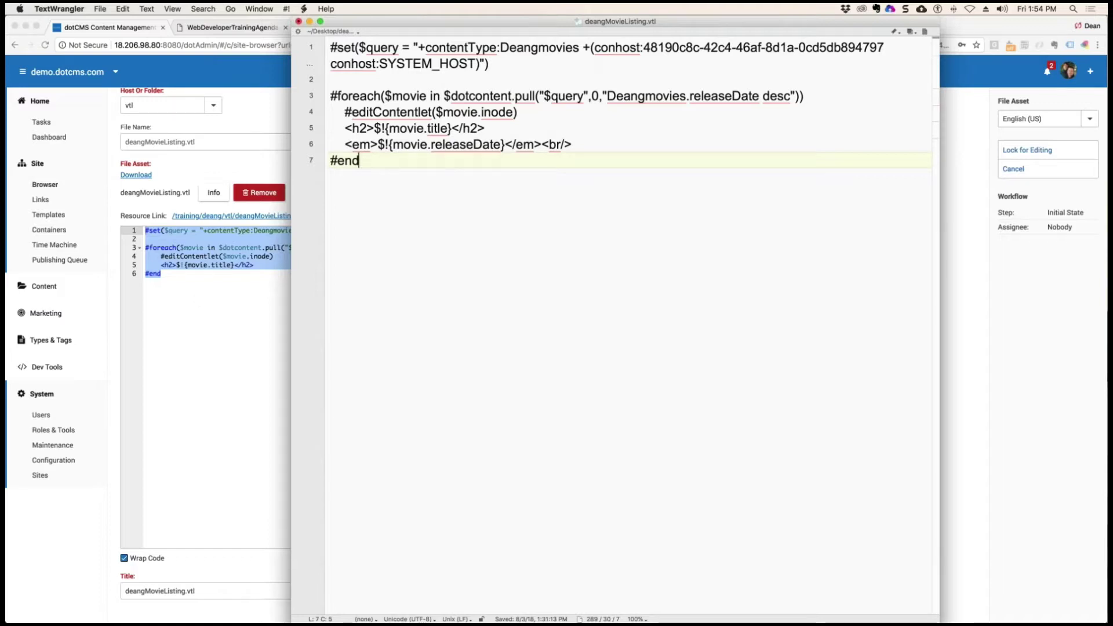
pyautogui.moveTo(413, 27)
pyautogui.mouseDown()
pyautogui.moveTo(780, 41)
pyautogui.moveTo(398, 32)
pyautogui.mouseUp()
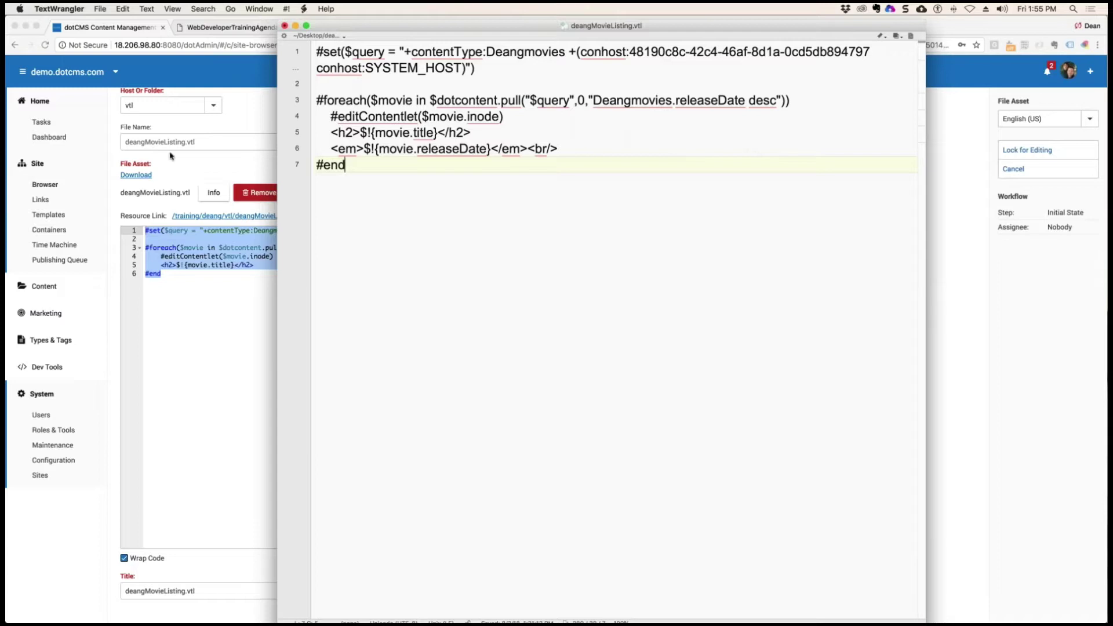
pyautogui.moveTo(351, 26); pyautogui.dragTo(1112, 28)
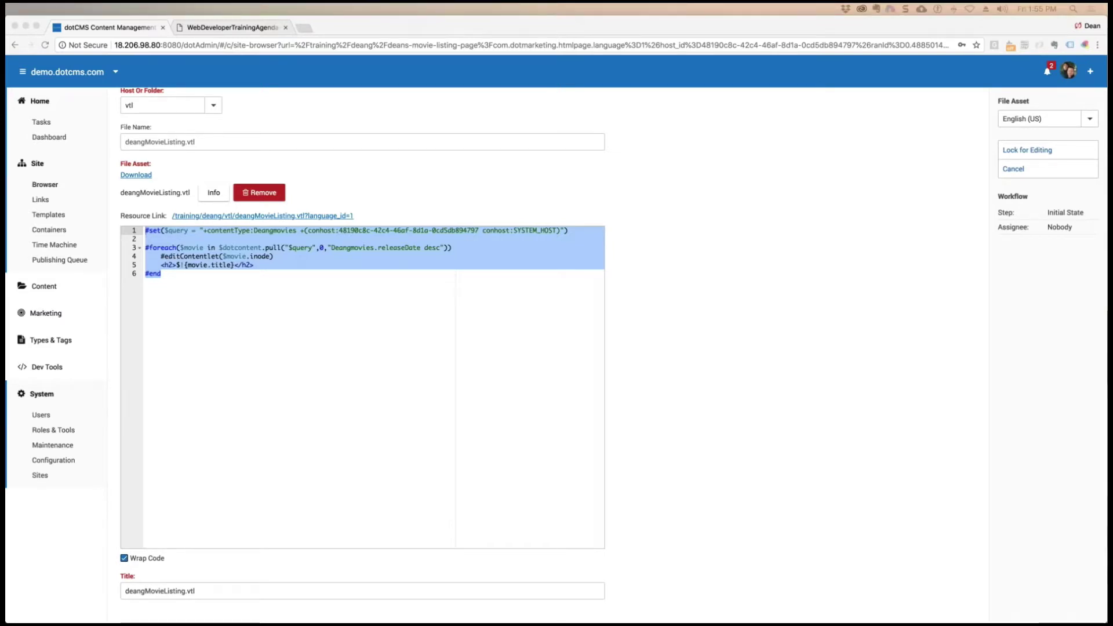
# Return to Chrome, leave the VTL file without saving and open the site browser in a new tab
pyautogui.click(427, 190)
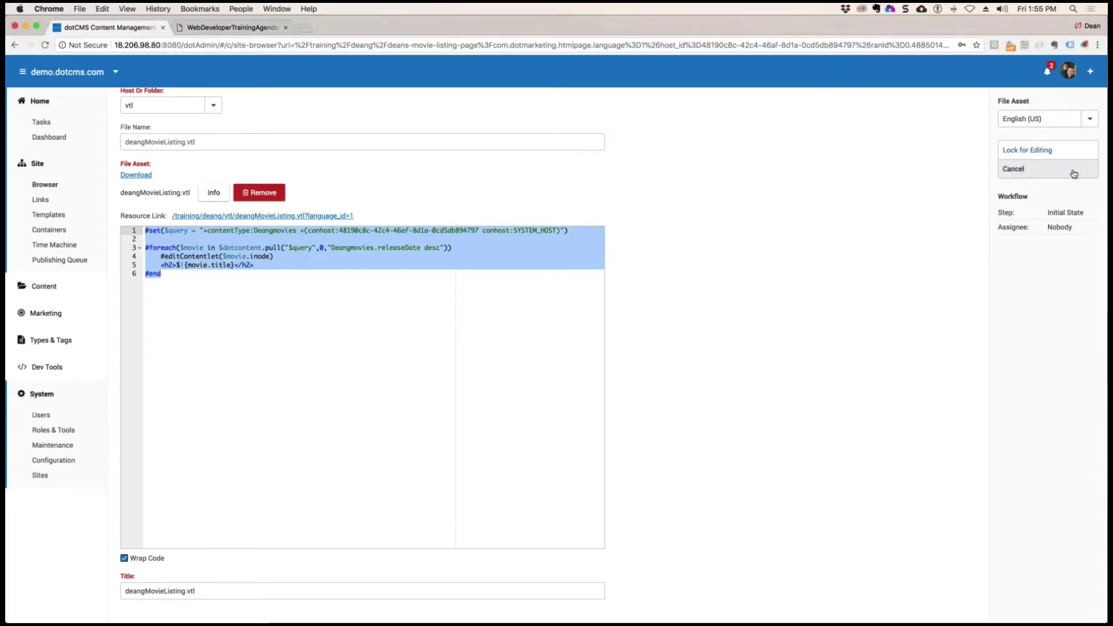
pyautogui.click(1014, 167)
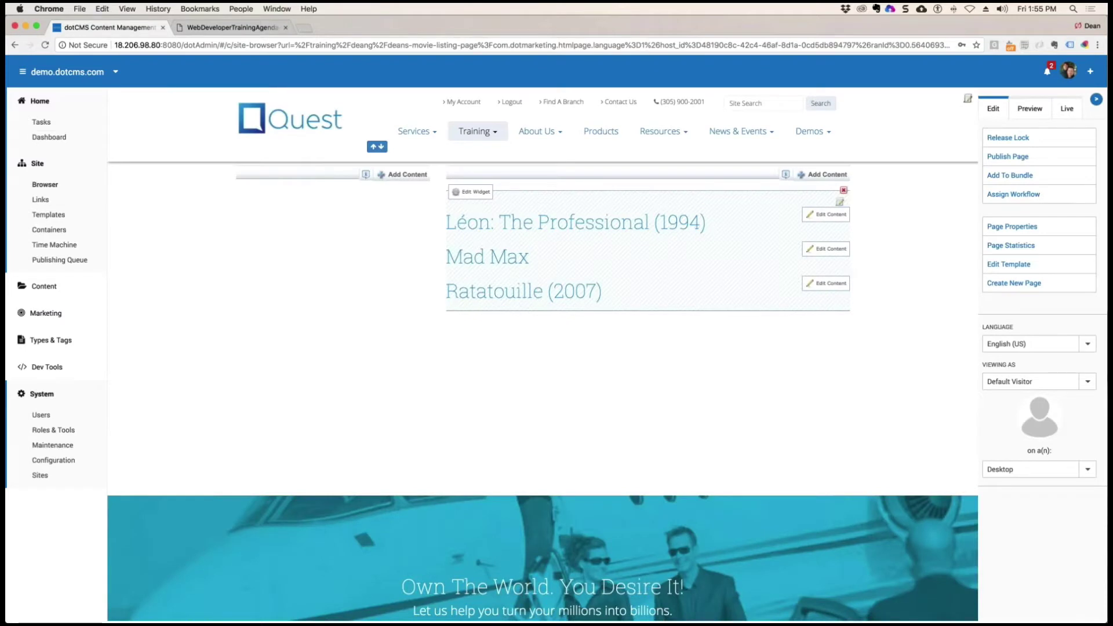
pyautogui.rightClick(47, 184)
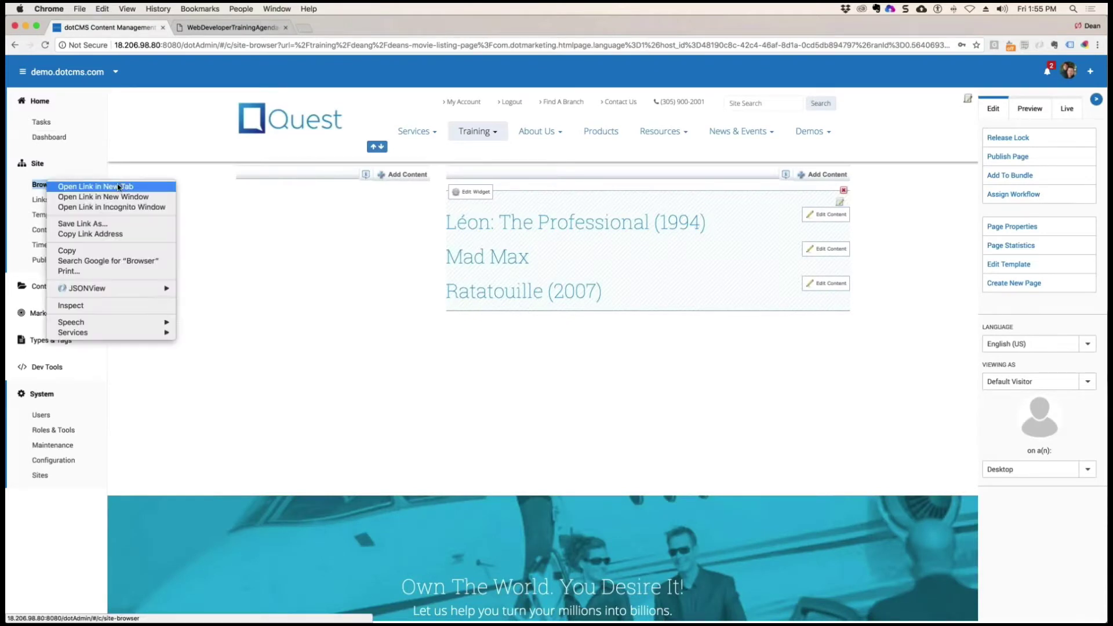
pyautogui.click(122, 184)
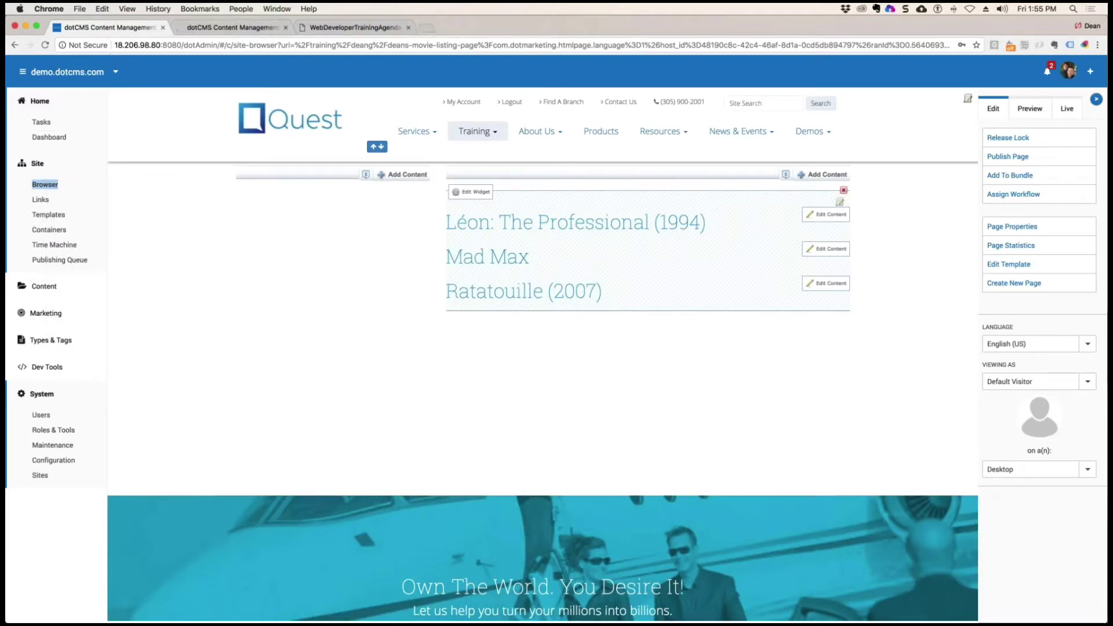
# Reopen the movie listing page's VTL file in the original tab, and bring up the tab with the site browser
pyautogui.click(840, 203)
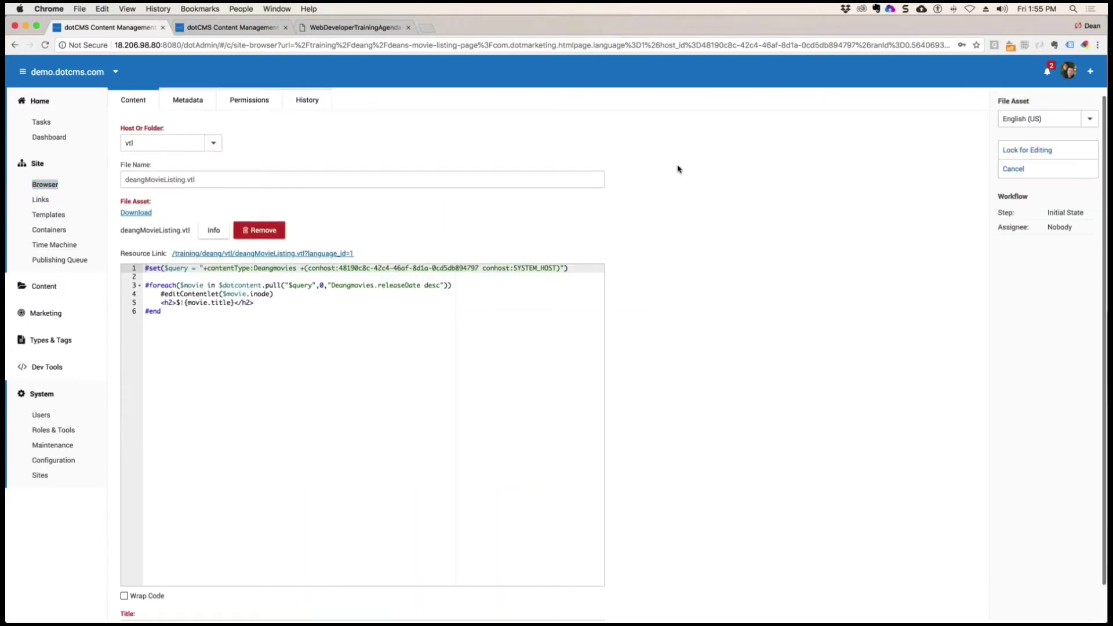
pyautogui.click(232, 25)
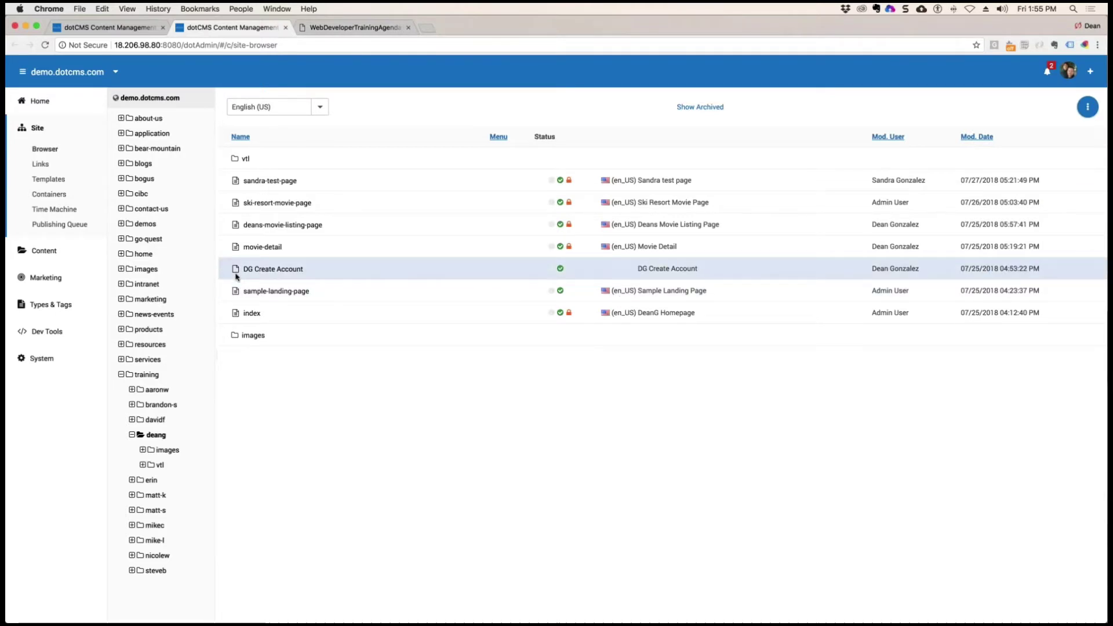
pyautogui.rightClick(50, 152)
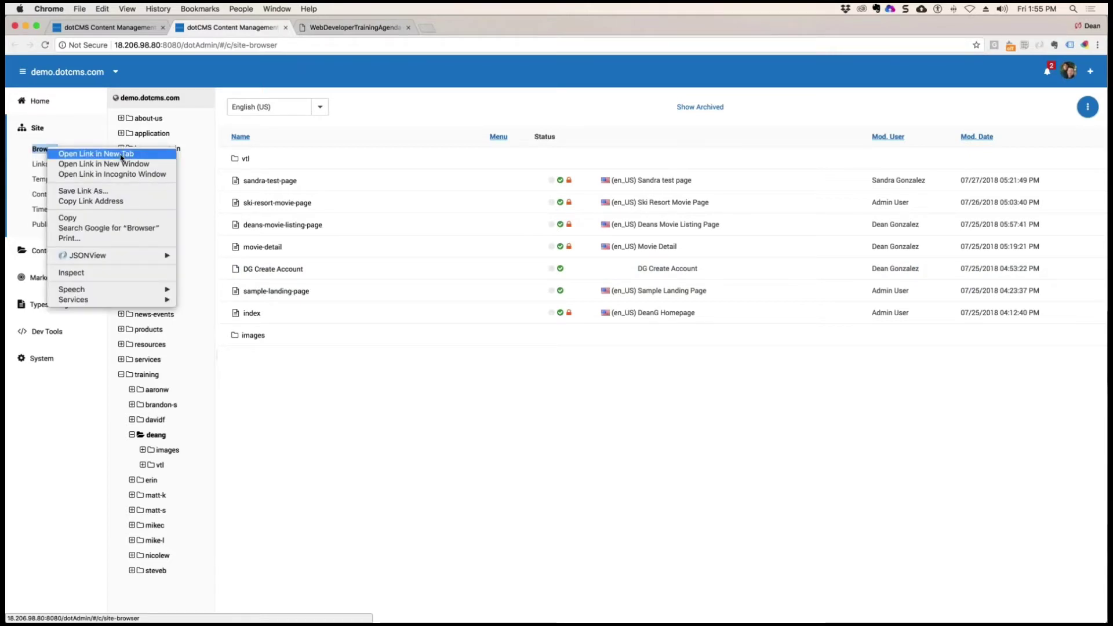
pyautogui.click(131, 31)
pyautogui.click(132, 31)
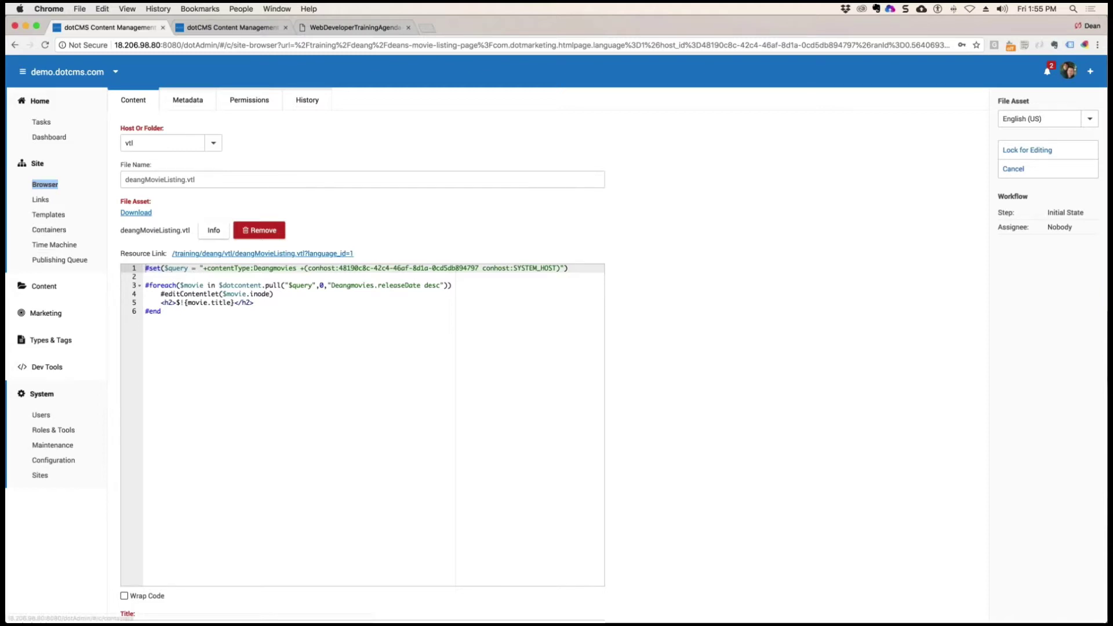
pyautogui.click(223, 28)
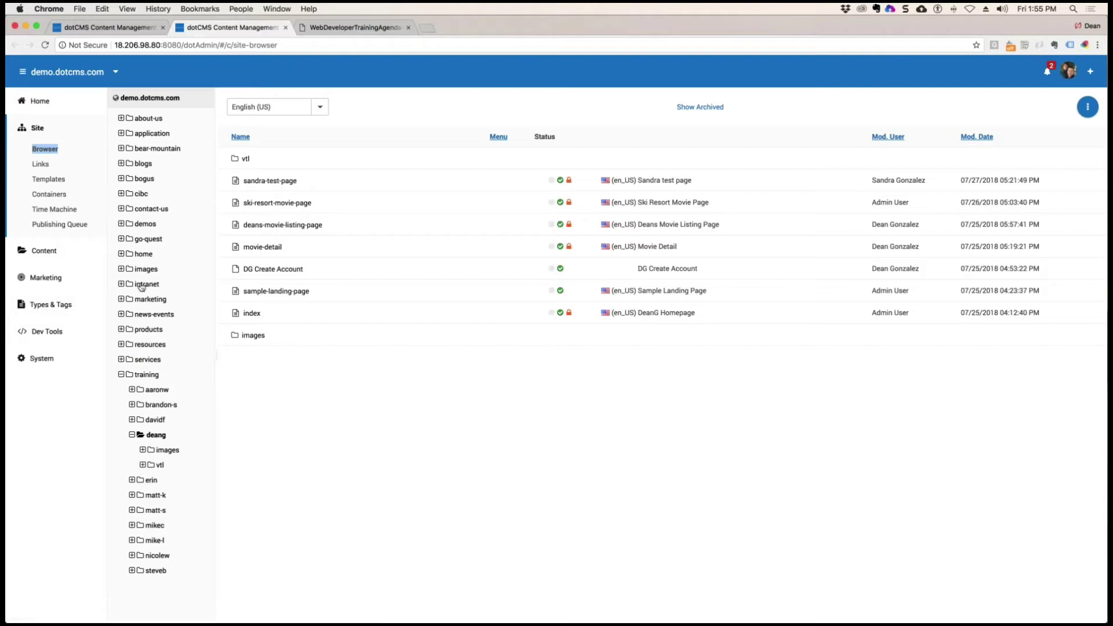
# Open the properties of the DeanG Movies content type
pyautogui.click(62, 306)
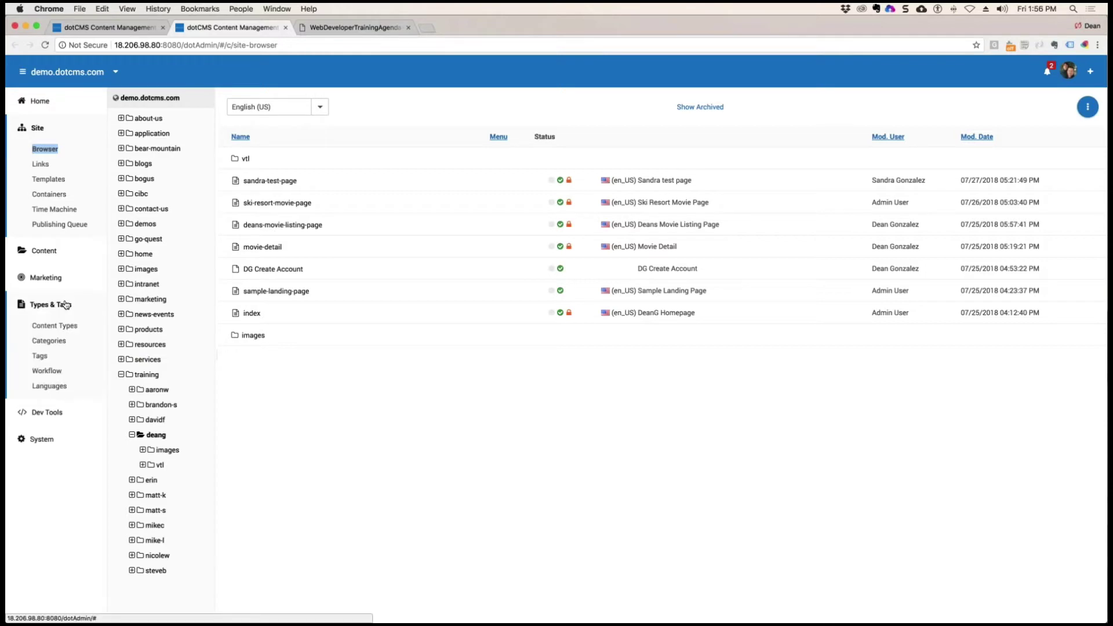
pyautogui.click(56, 325)
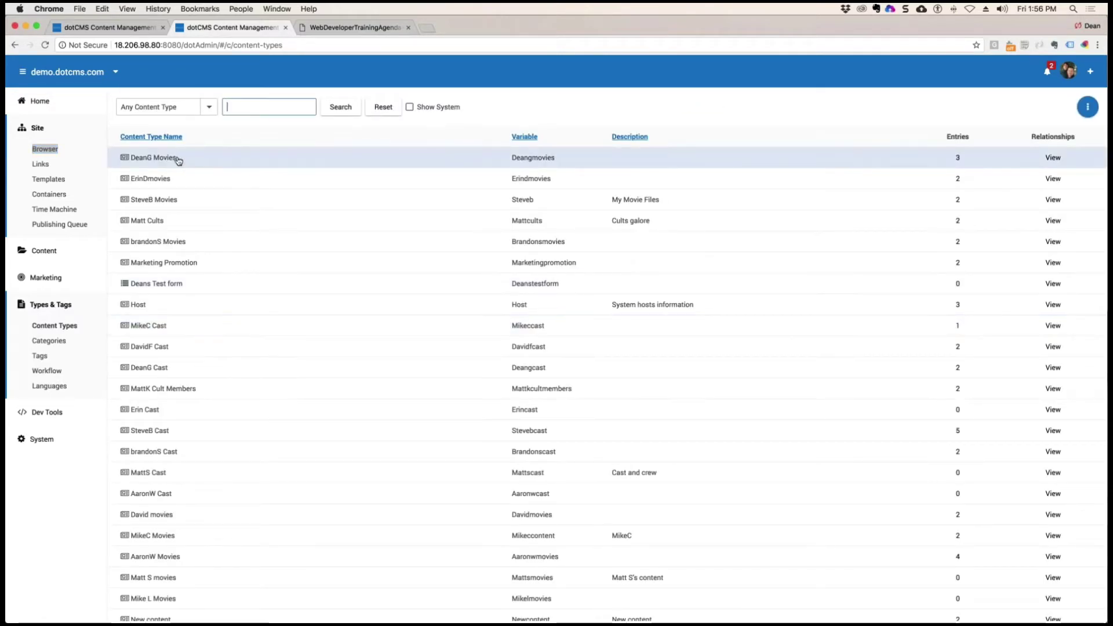
pyautogui.click(151, 163)
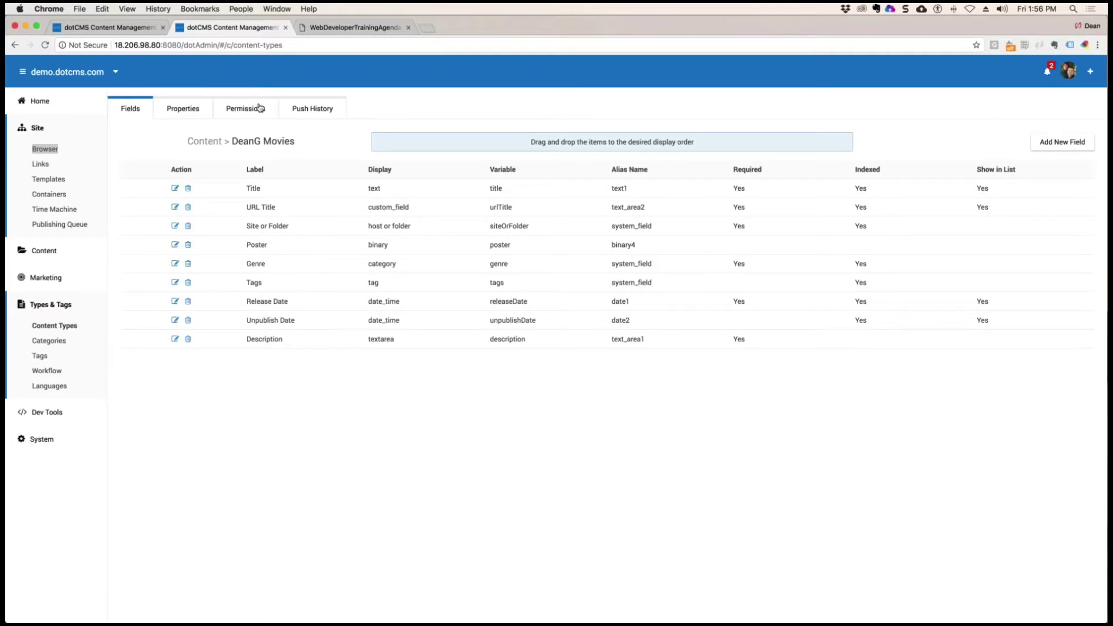
pyautogui.click(176, 110)
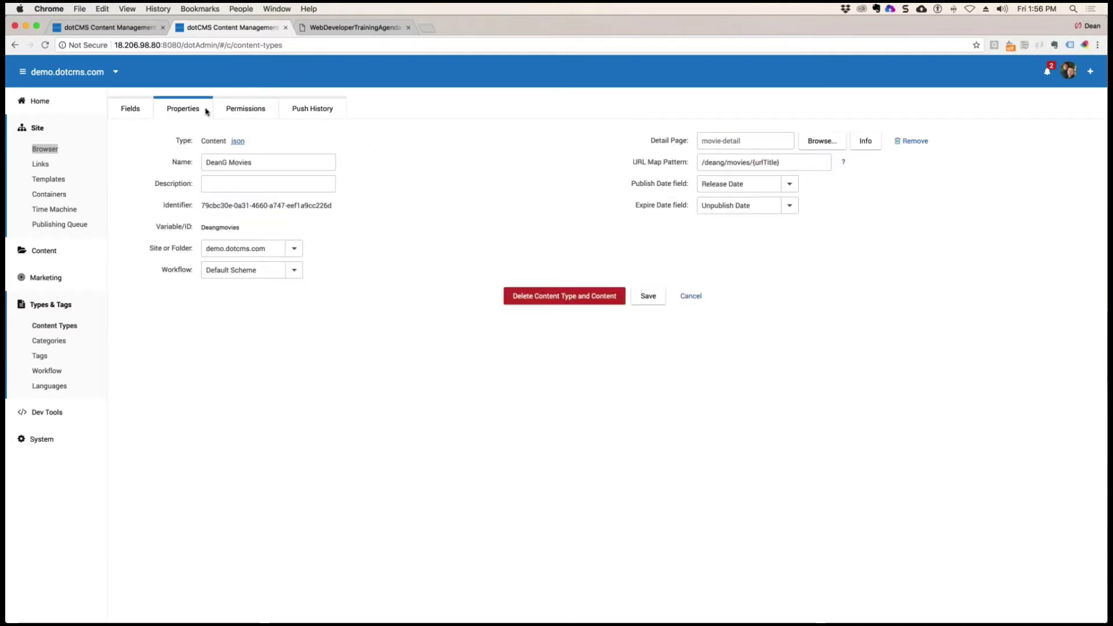
# Review the detail page setting and copy the URL map pattern /deang/movies/{urlTitle}
pyautogui.moveTo(797, 163); pyautogui.dragTo(701, 163)
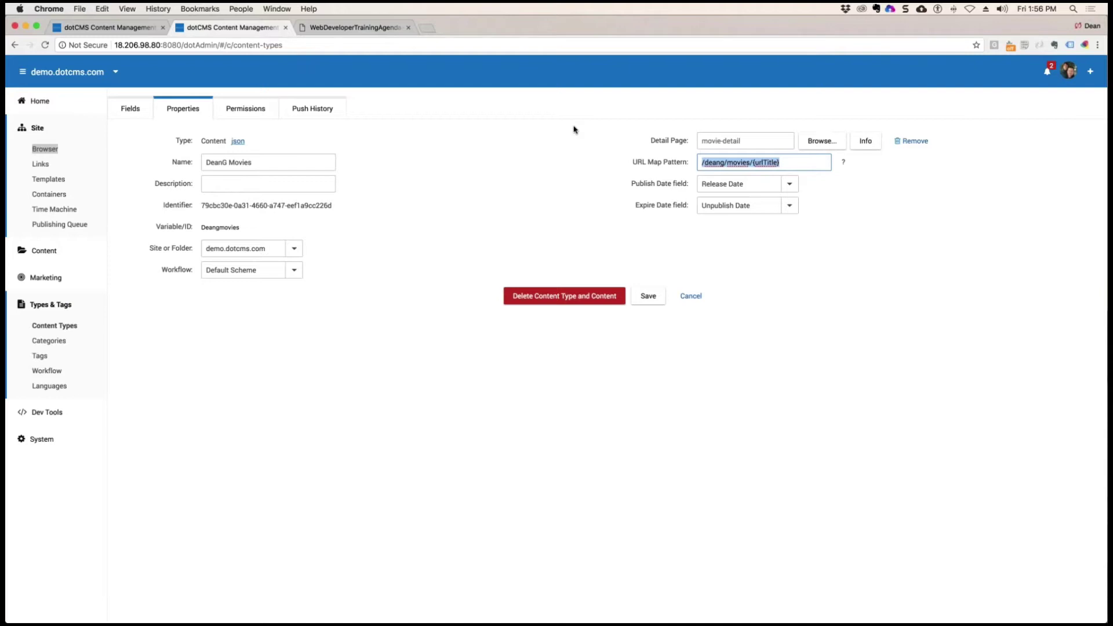
pyautogui.moveTo(655, 141); pyautogui.dragTo(687, 140)
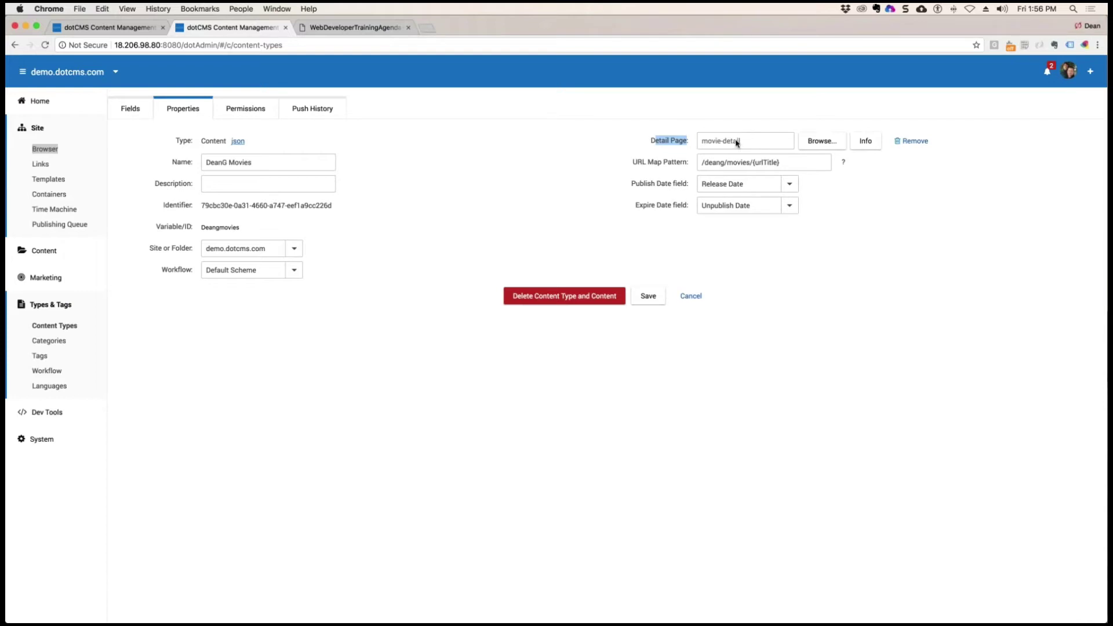
pyautogui.moveTo(643, 161); pyautogui.dragTo(750, 178)
pyautogui.press('super+c')
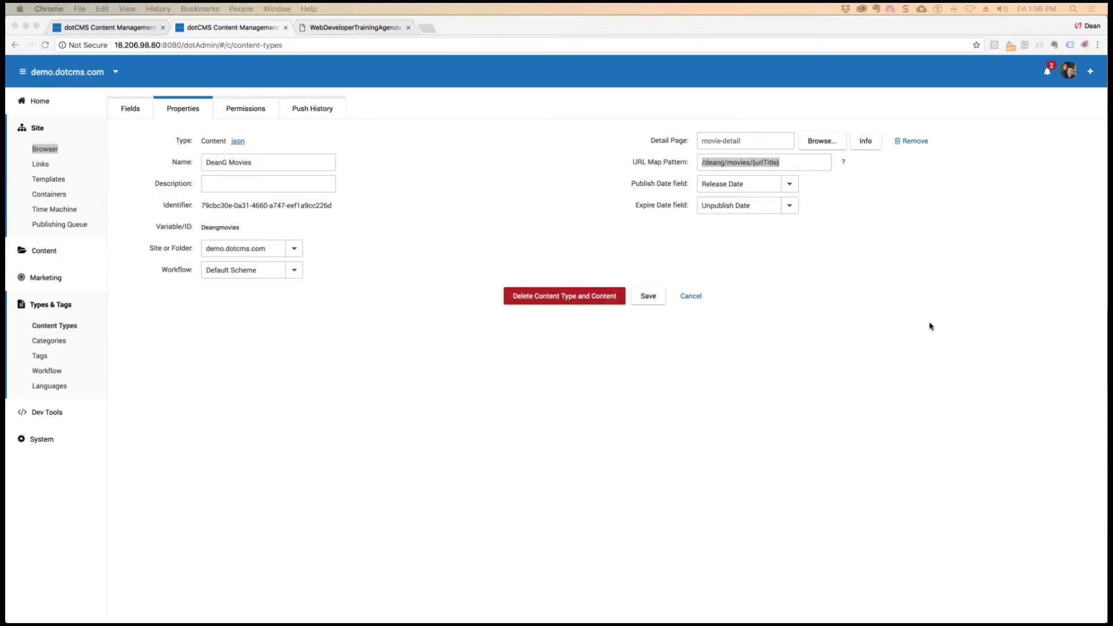
# Switch to TextWrangler, paste /deang/movies/{urlTitle} on a new line below the title heading and move the window aside
pyautogui.press('super+Tab')
pyautogui.click(565, 364)
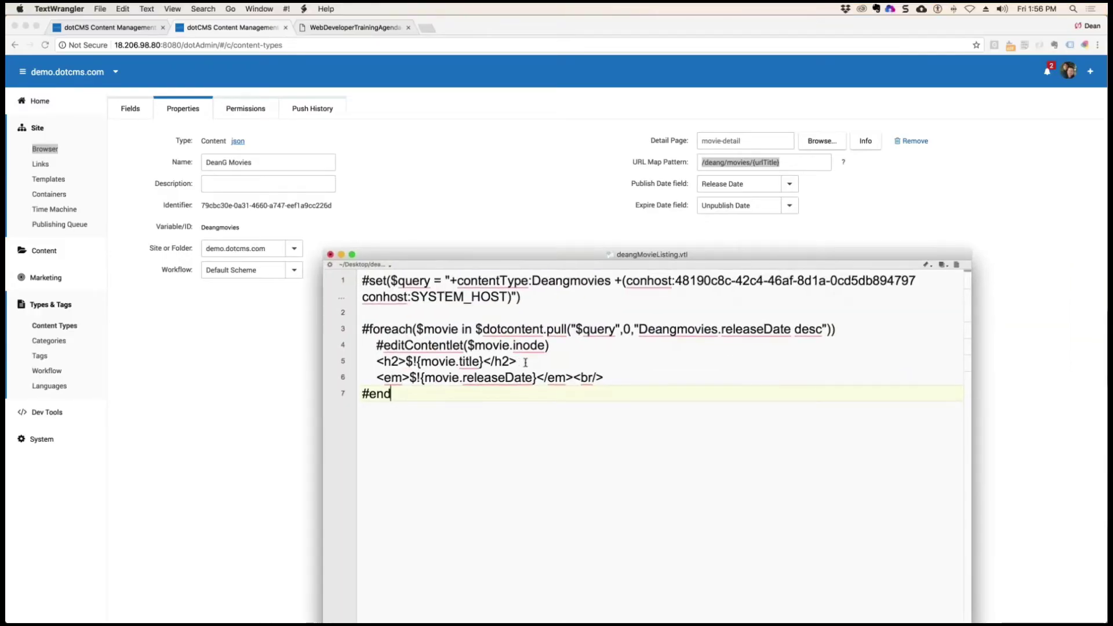
pyautogui.press('Return')
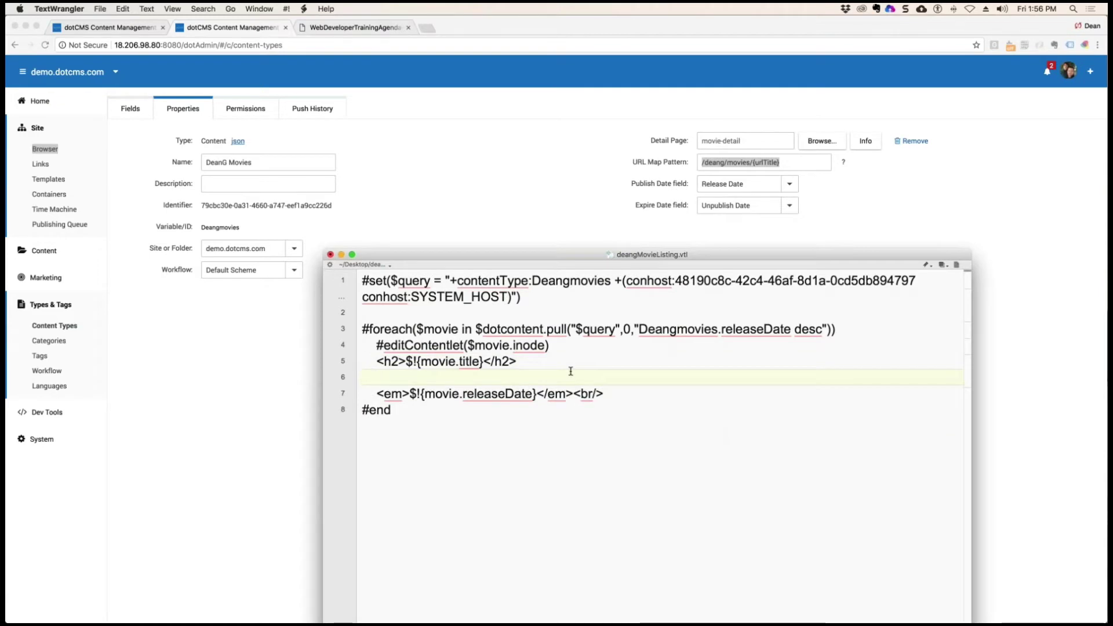
pyautogui.press('super+v')
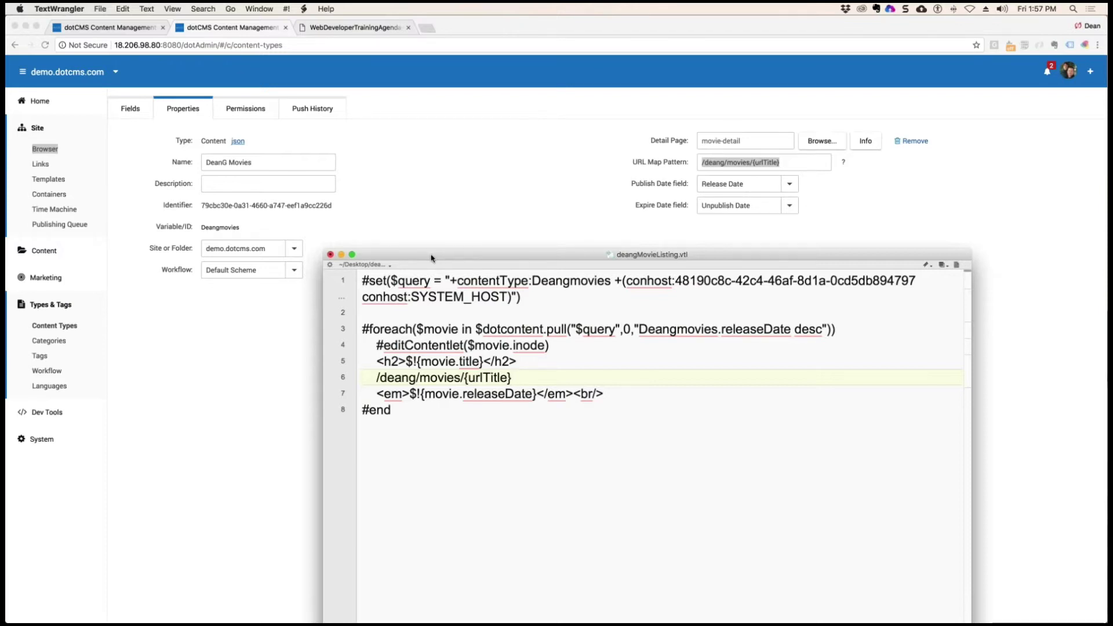
pyautogui.moveTo(432, 258); pyautogui.dragTo(1110, 152)
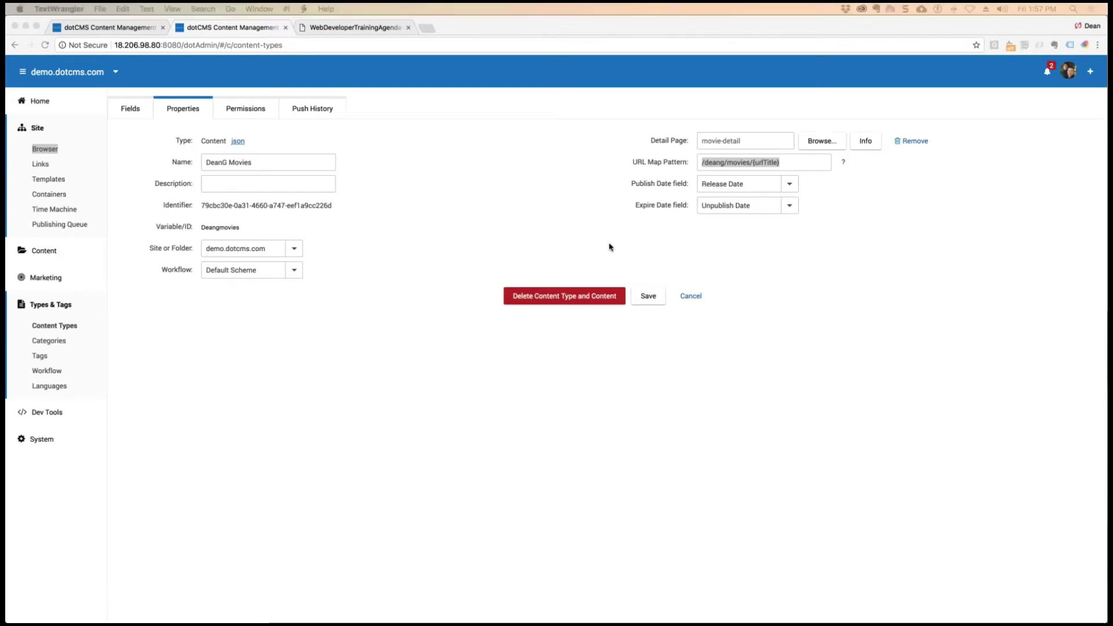
# Cancel out of the content type, inspect the DeanG Movie Detail widget's code on the movie-detail page and return to the site browser
pyautogui.click(805, 280)
pyautogui.click(689, 296)
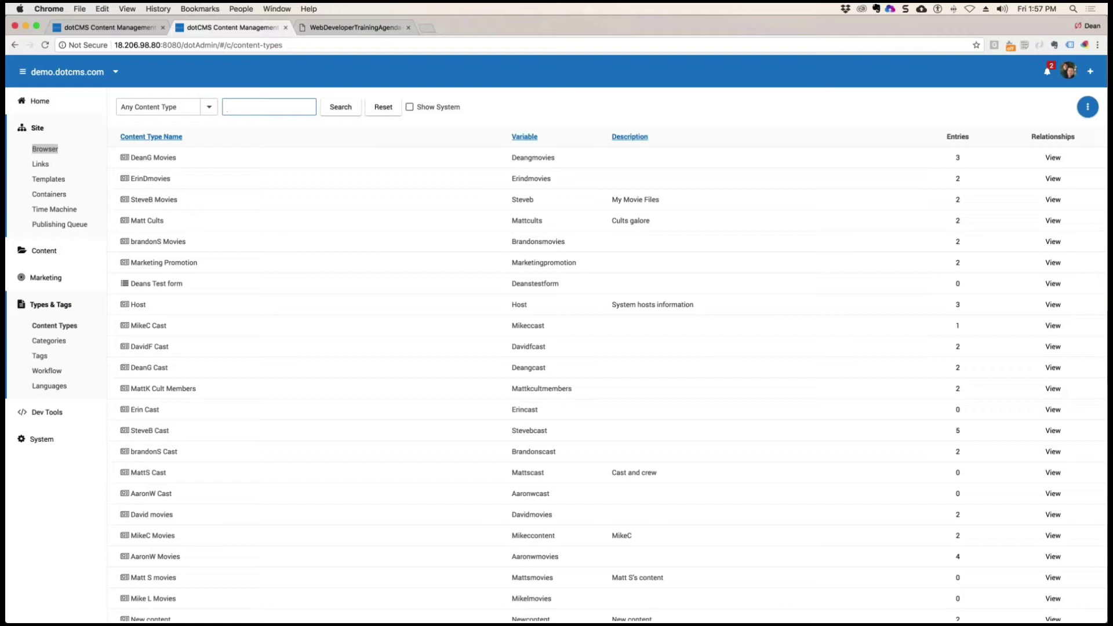
pyautogui.click(44, 150)
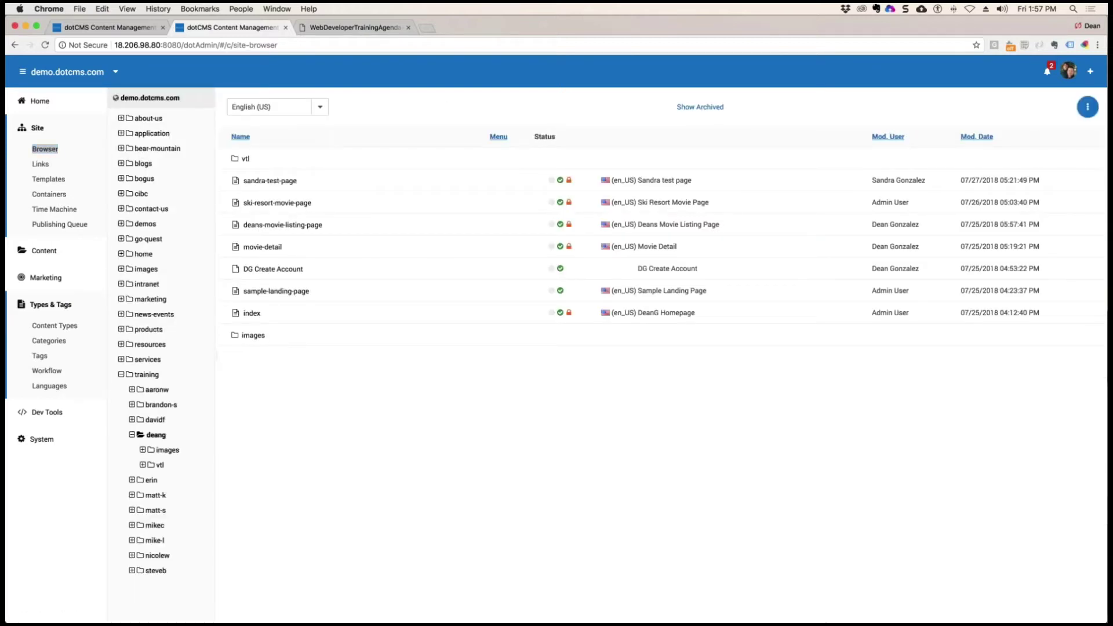
pyautogui.click(275, 251)
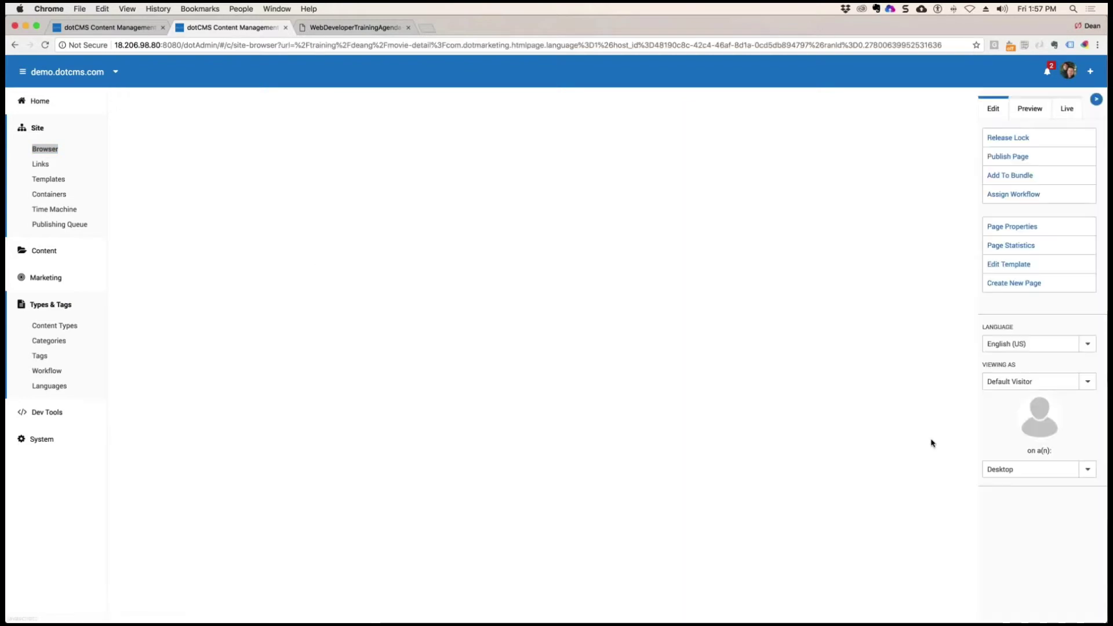
pyautogui.click(418, 192)
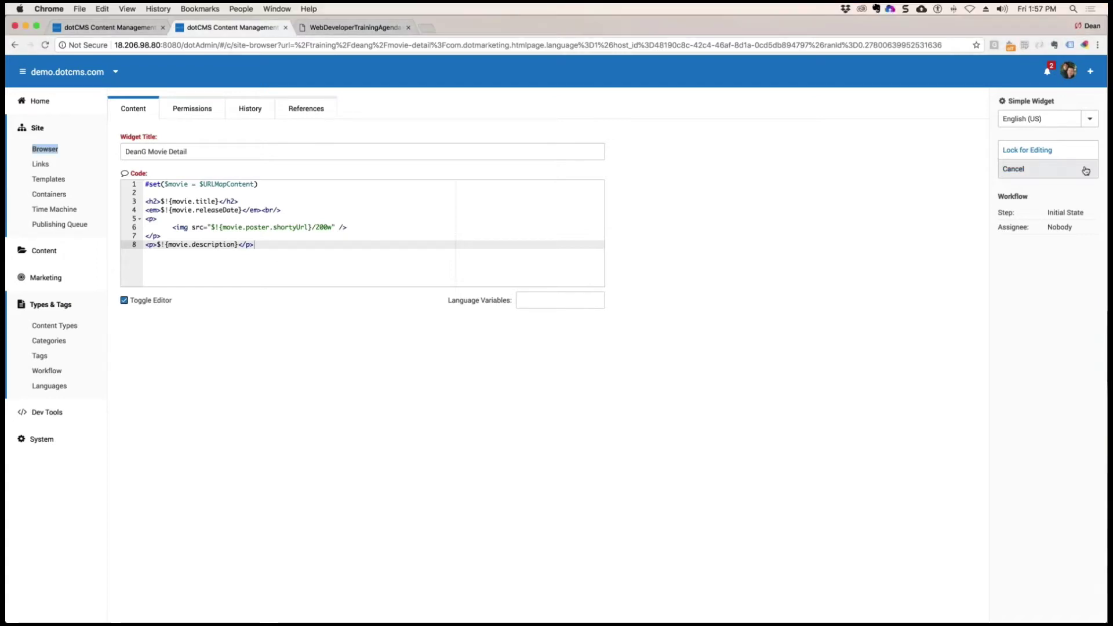
pyautogui.click(1013, 169)
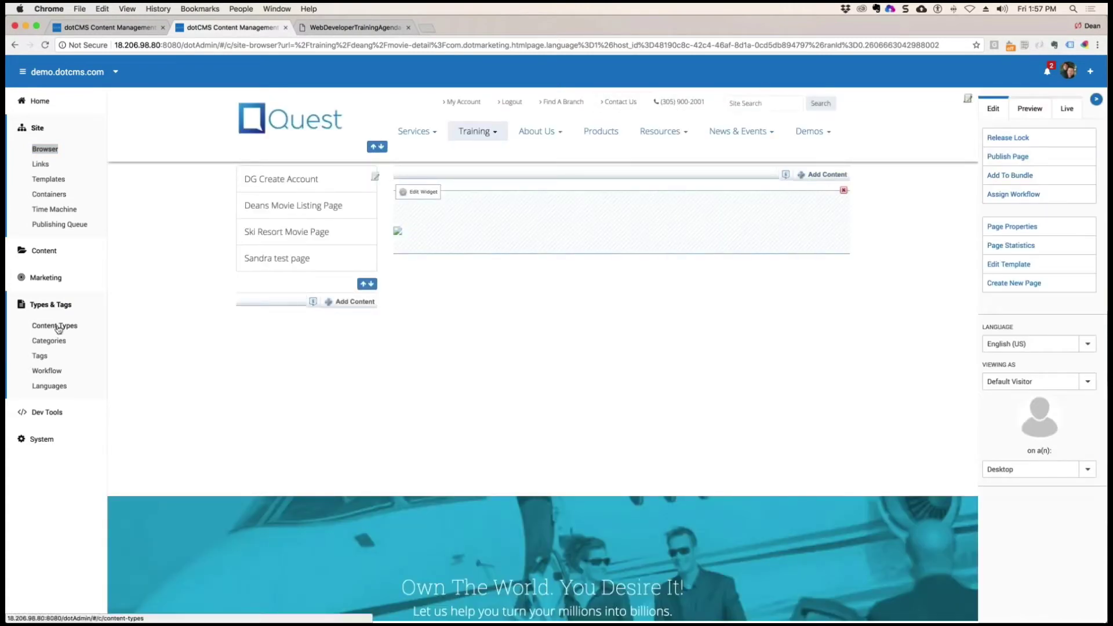
pyautogui.click(45, 149)
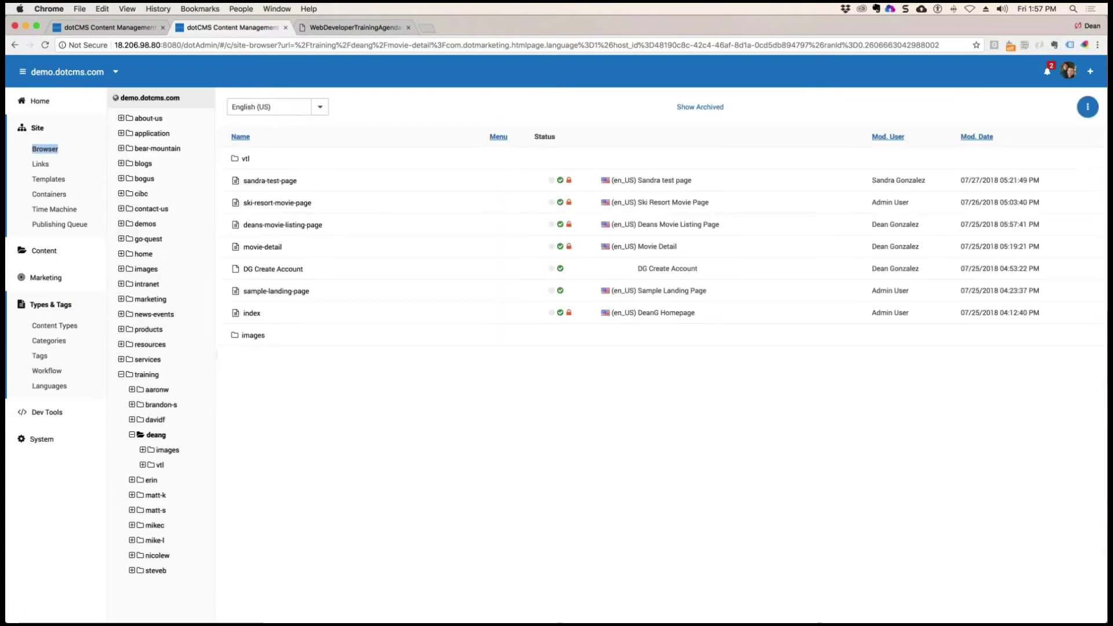
# Switch to TextWrangler and change the movie title's opening and closing heading tags to h3 in deangMovieListing.vtl
pyautogui.moveTo(927, 620); pyautogui.dragTo(471, 67)
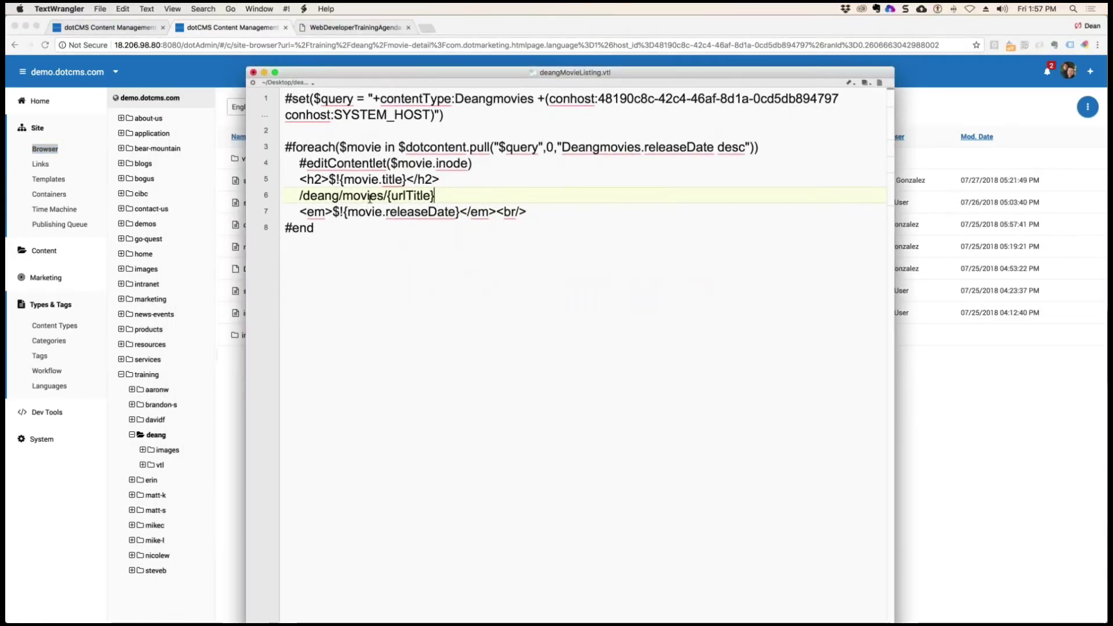
pyautogui.click(367, 181)
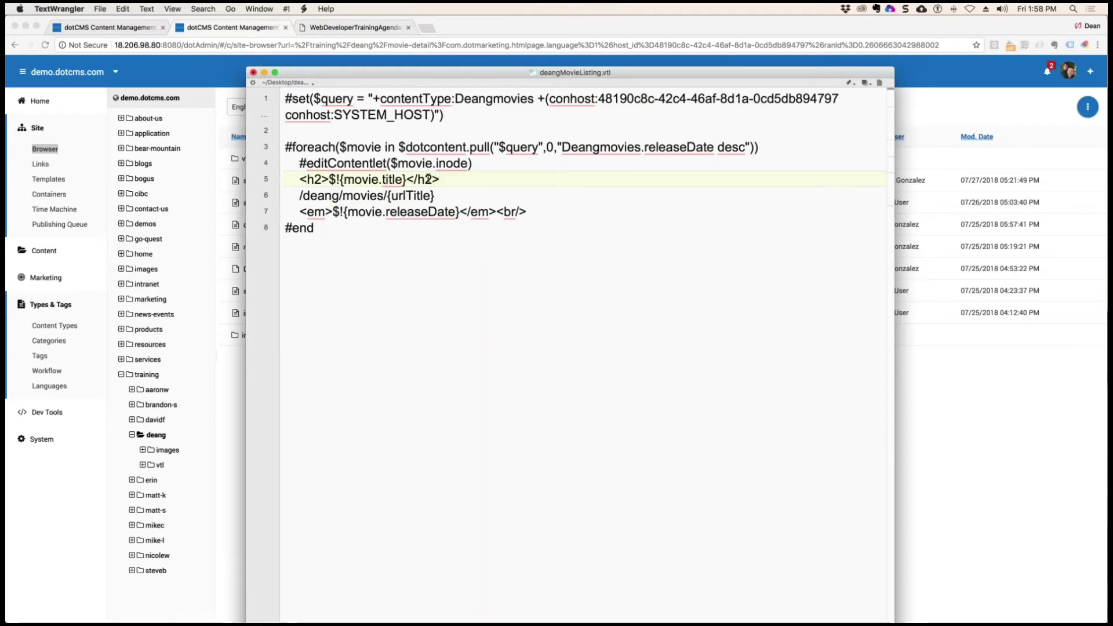
pyautogui.moveTo(425, 180); pyautogui.dragTo(431, 180)
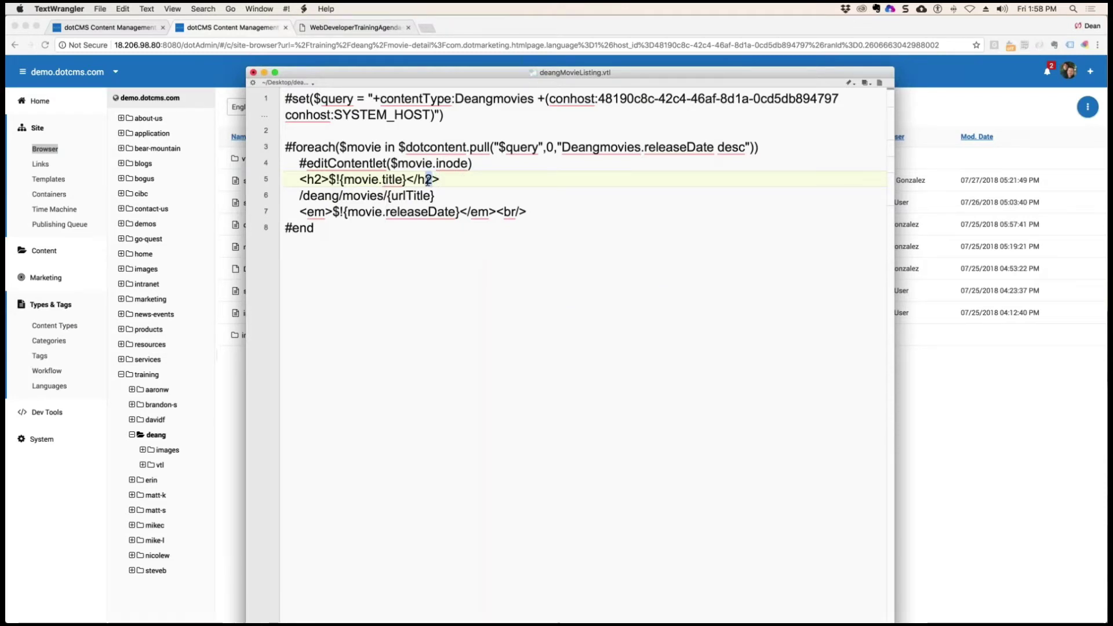
pyautogui.write('3')
pyautogui.moveTo(321, 180); pyautogui.dragTo(314, 180)
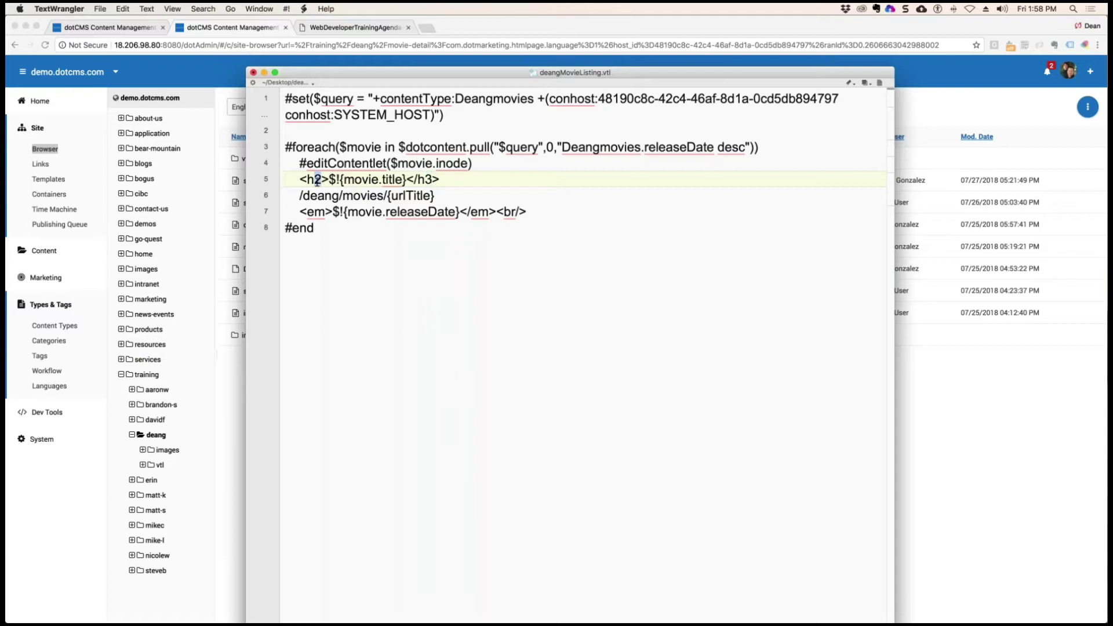
pyautogui.write('3')
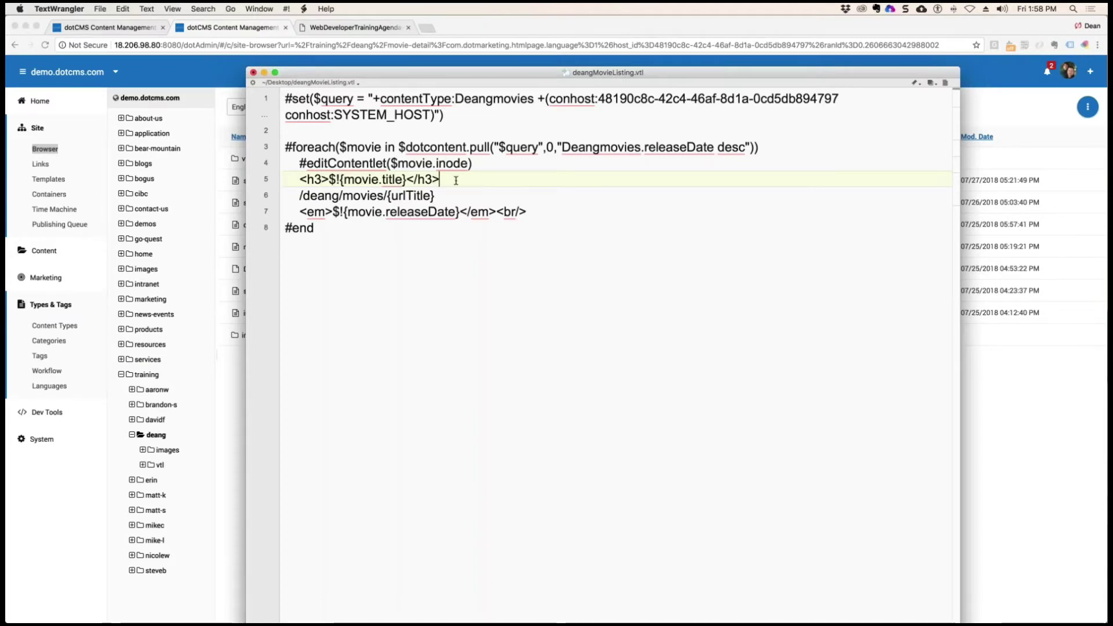
# Add an empty link element <a href=""></a> on a new line below the h3 title heading
pyautogui.press('Return')
pyautogui.write('<')
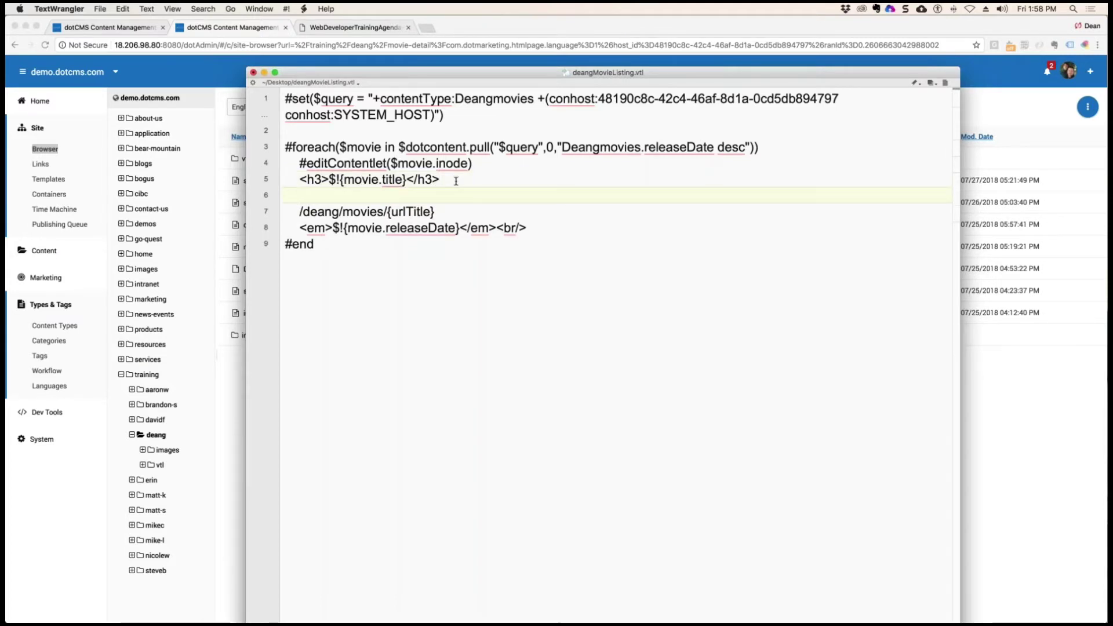
pyautogui.write('a  href=""')
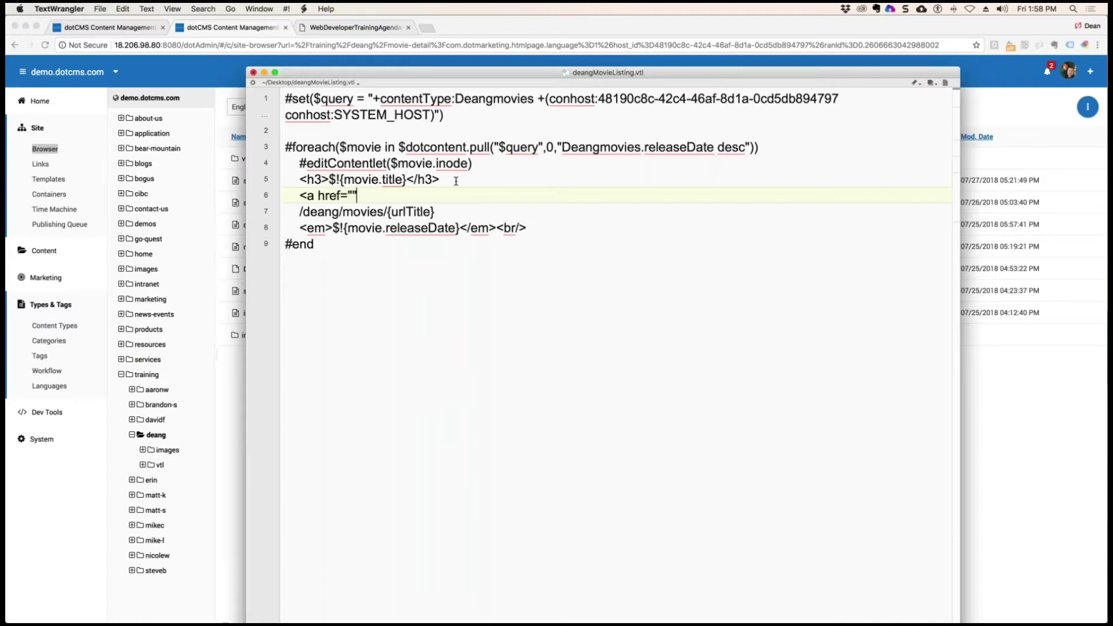
pyautogui.write('><a')
pyautogui.press('BackSpace')
pyautogui.write('/a>')
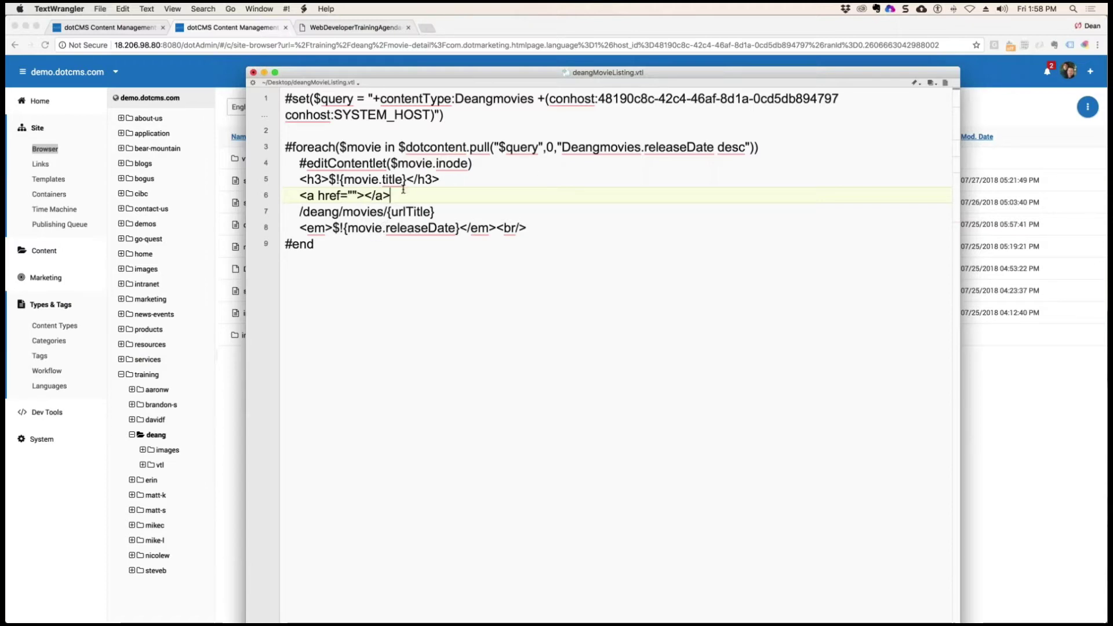
# Copy $!{movie.title} from the heading and paste it as the new link's text
pyautogui.moveTo(406, 179); pyautogui.dragTo(329, 179)
pyautogui.press('super+c')
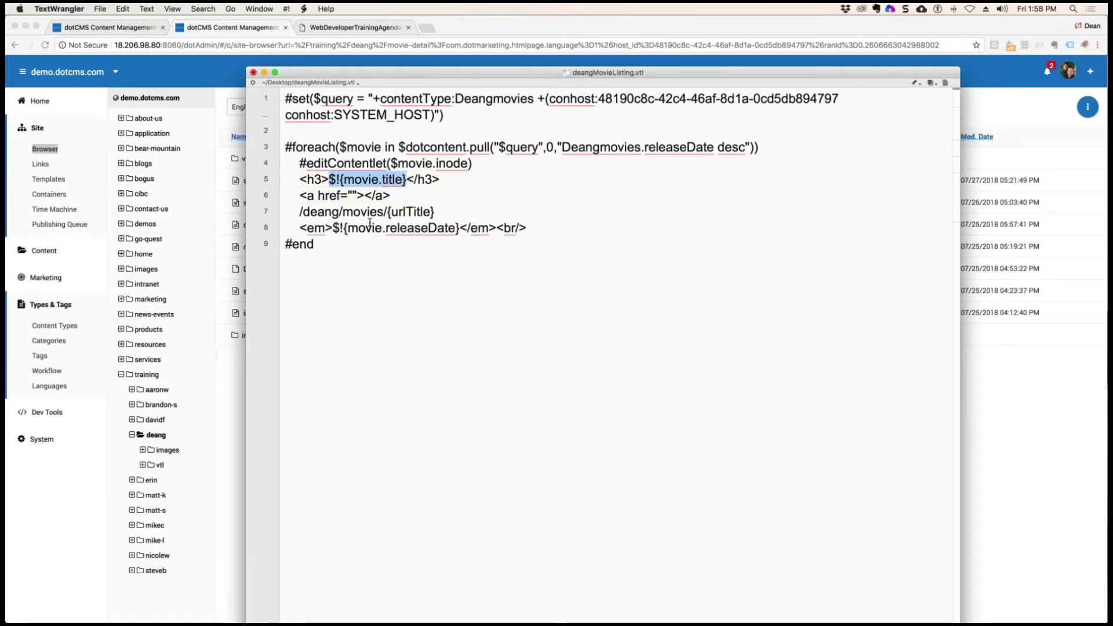
pyautogui.click(364, 196)
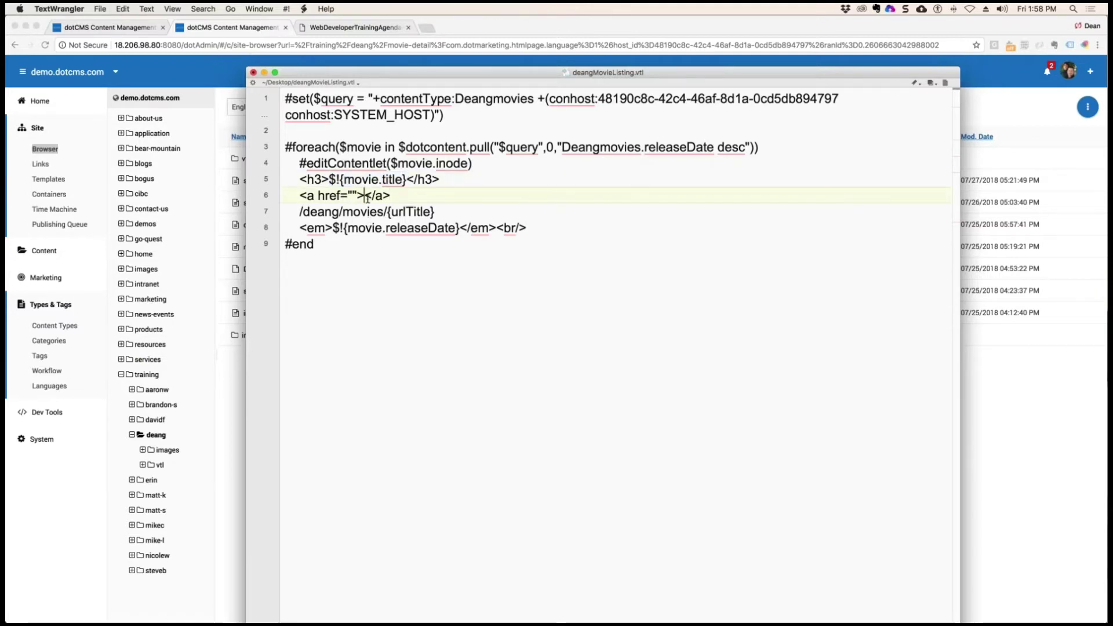
pyautogui.press('super+v')
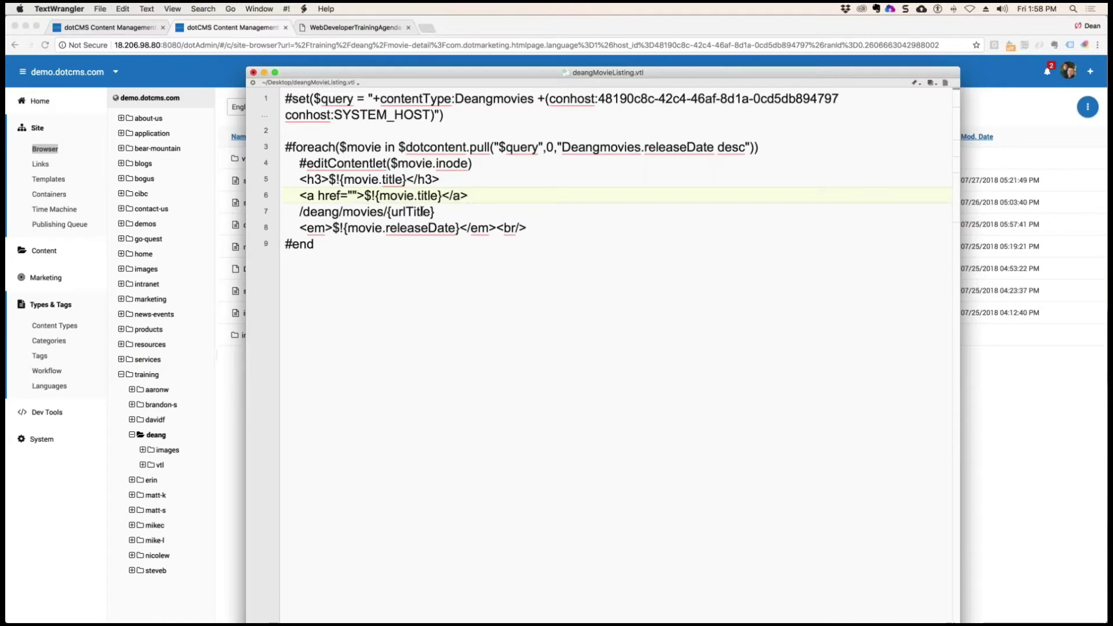
# Move the URL pattern /deang/movies/{urlTitle} from its own line into the link's empty href attribute
pyautogui.moveTo(435, 211); pyautogui.dragTo(299, 212)
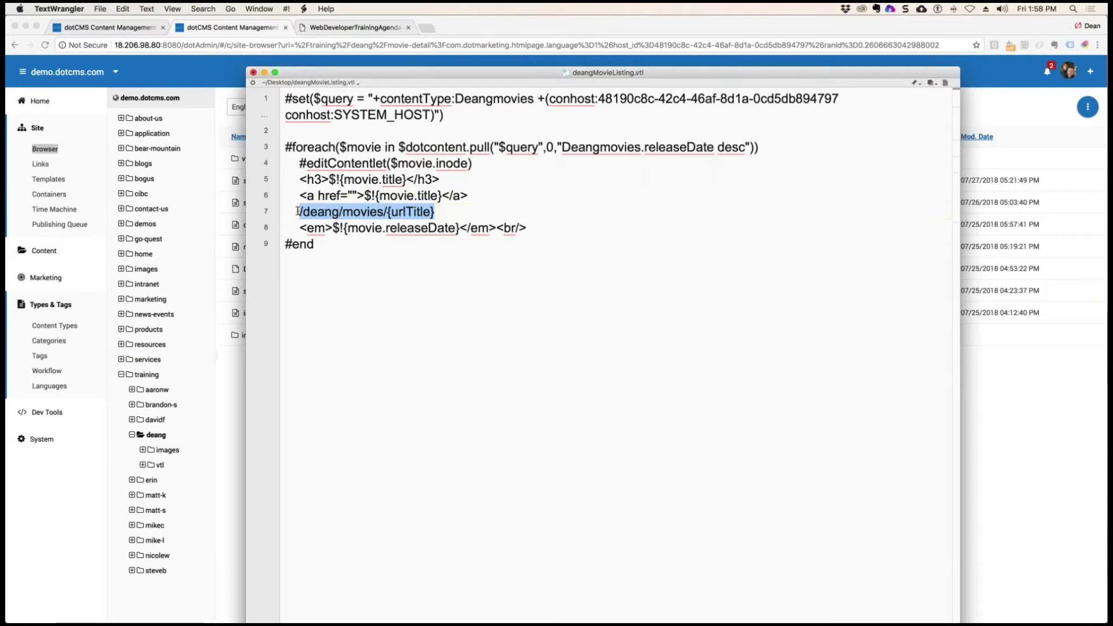
pyautogui.press('super+c')
pyautogui.press('super+x')
pyautogui.click(350, 196)
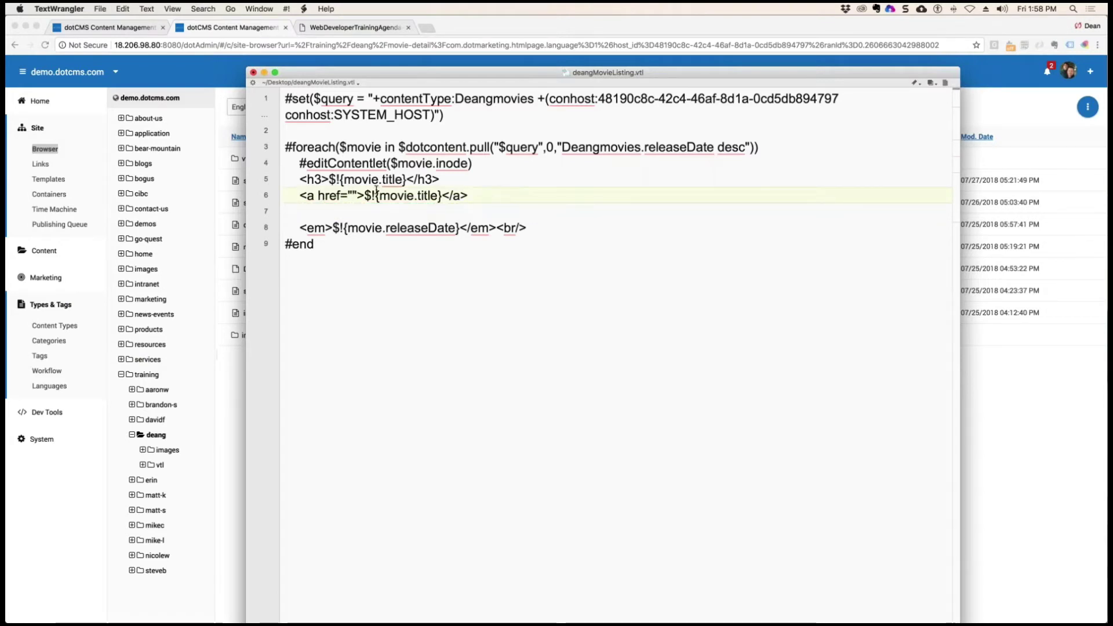
pyautogui.press('super+v')
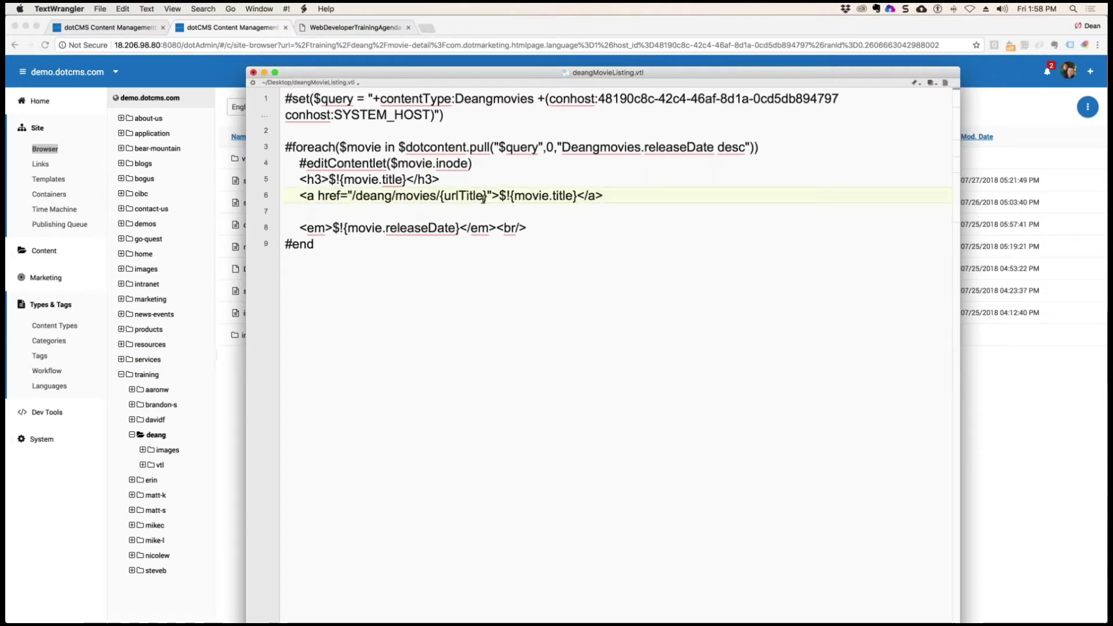
# Replace the {urlTitle} placeholder in the href with the variable $!{movie.urlTitle}, reusing the title variable's syntax
pyautogui.moveTo(487, 195); pyautogui.dragTo(329, 179)
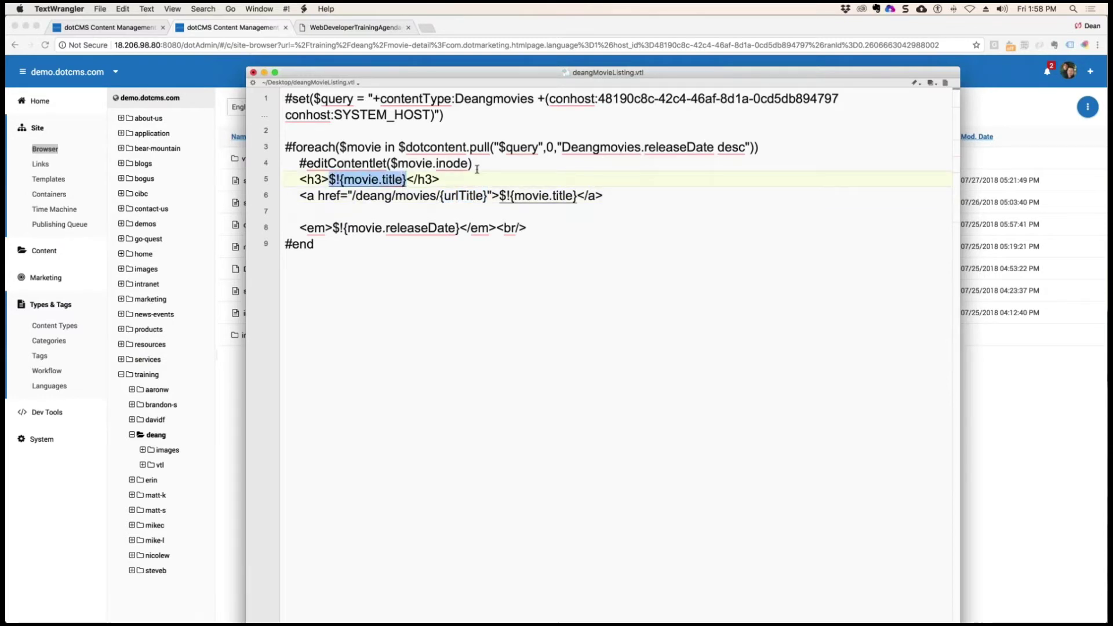
pyautogui.click(441, 195)
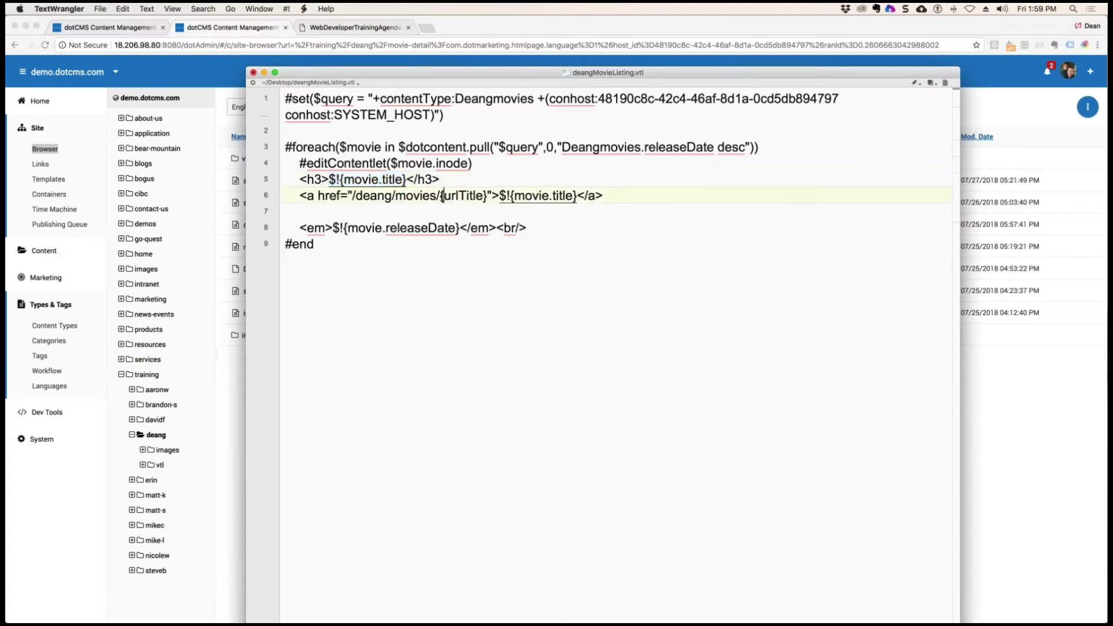
pyautogui.press('super+v')
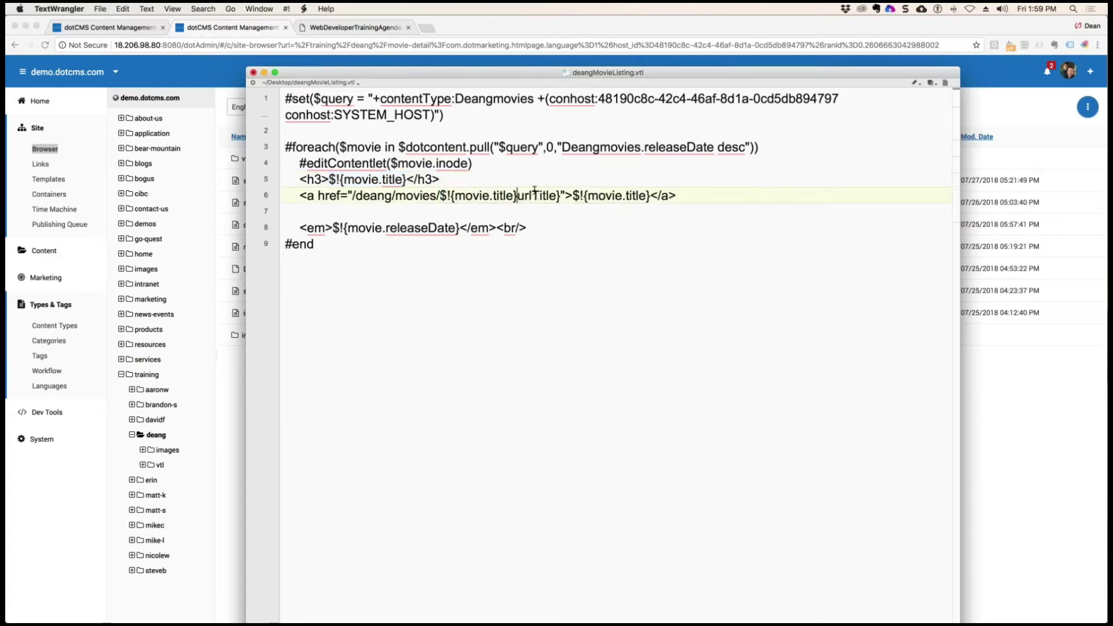
pyautogui.press('BackSpace')
pyautogui.press('BackSpace')
pyautogui.press('BackSpace')
pyautogui.press('BackSpace')
pyautogui.press('BackSpace')
pyautogui.press('BackSpace')
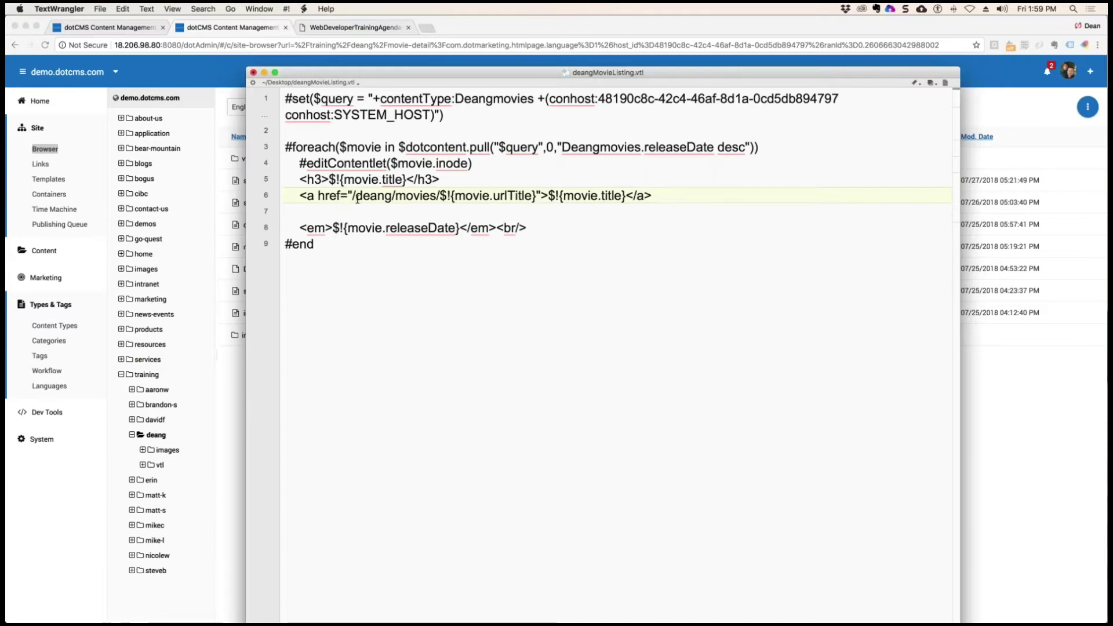
pyautogui.moveTo(353, 195); pyautogui.dragTo(441, 196)
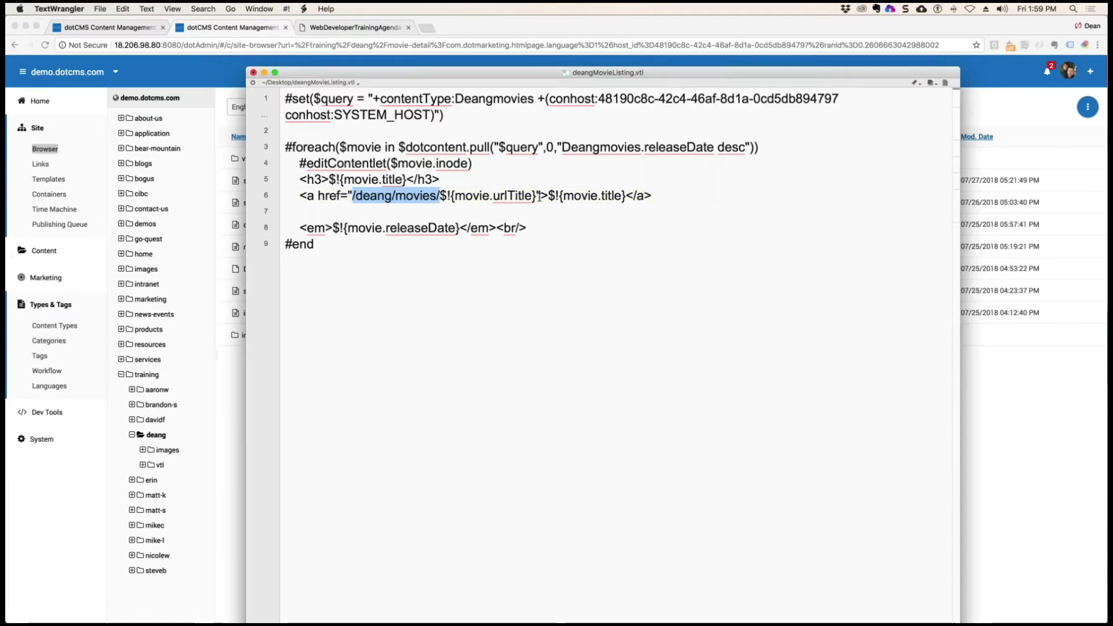
pyautogui.moveTo(539, 196); pyautogui.dragTo(439, 196)
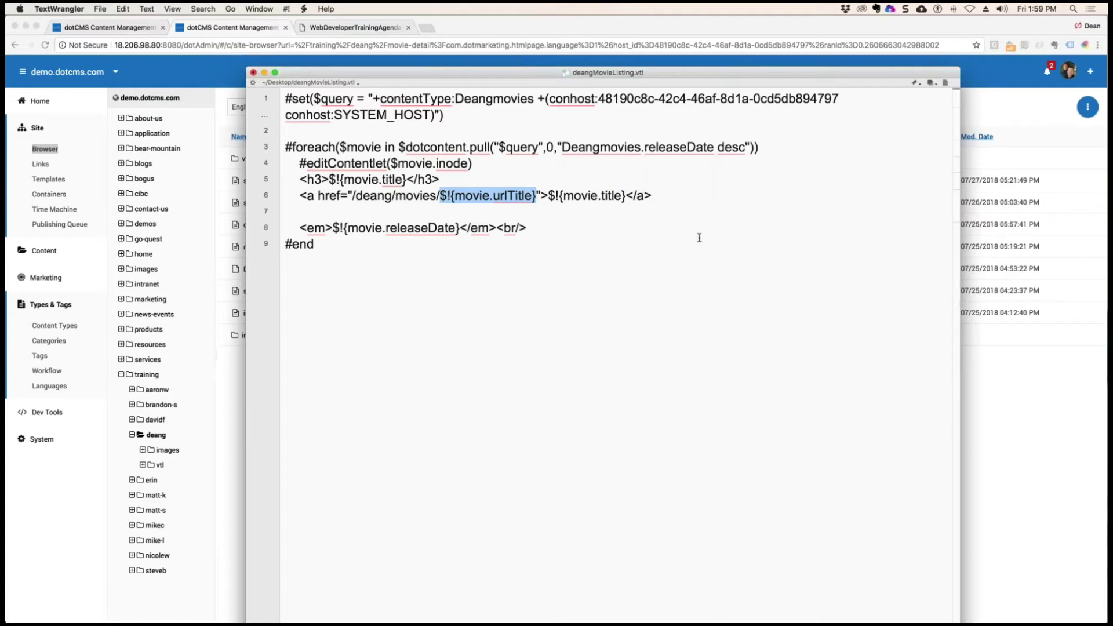
pyautogui.moveTo(625, 197); pyautogui.dragTo(549, 197)
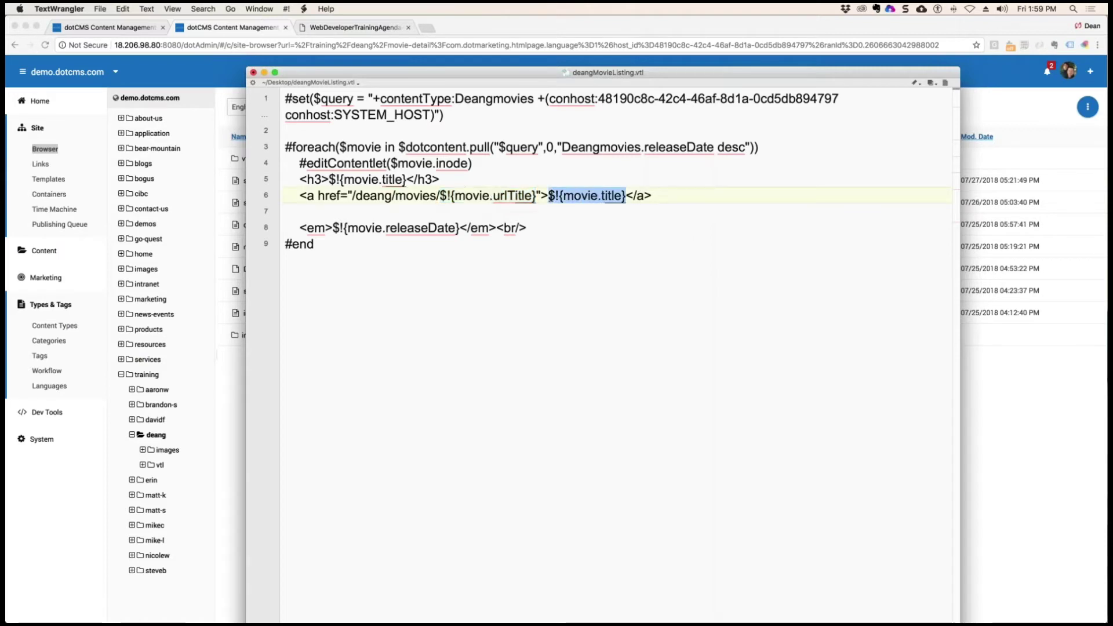
pyautogui.click(682, 198)
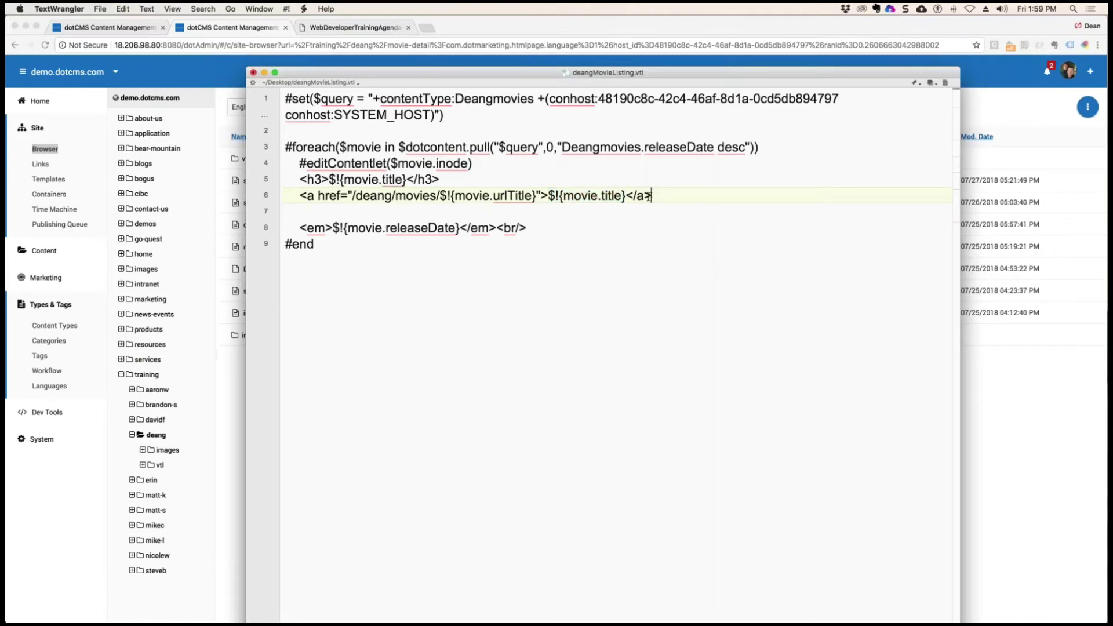
# Copy the complete link element and paste it over $!{movie.title} inside the h3 heading
pyautogui.moveTo(649, 197); pyautogui.dragTo(299, 198)
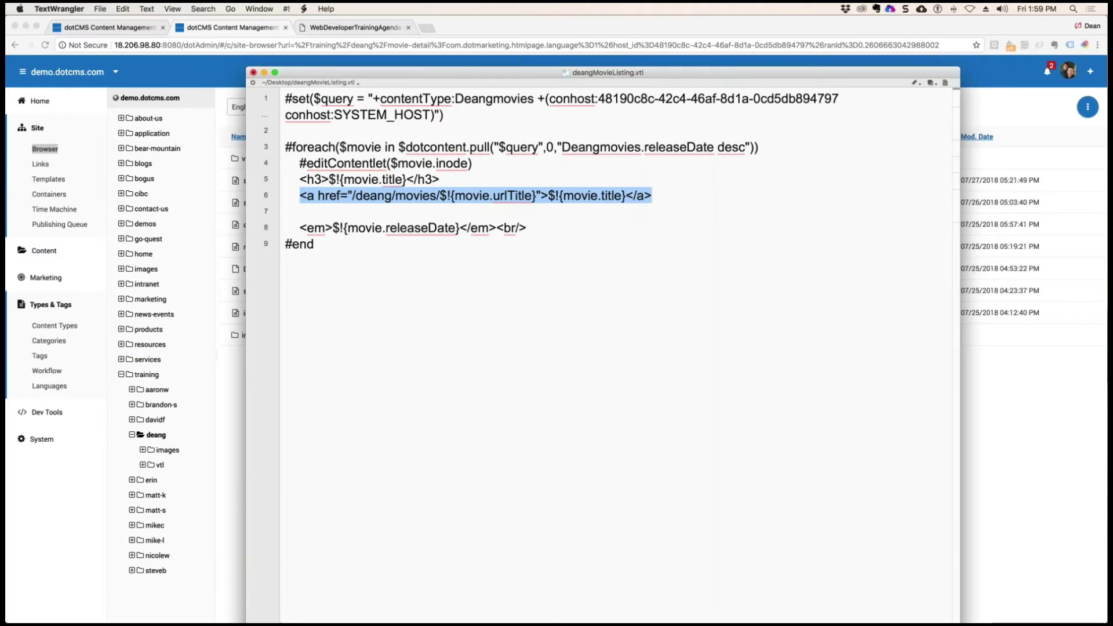
pyautogui.moveTo(407, 179); pyautogui.dragTo(329, 179)
pyautogui.press('super+v')
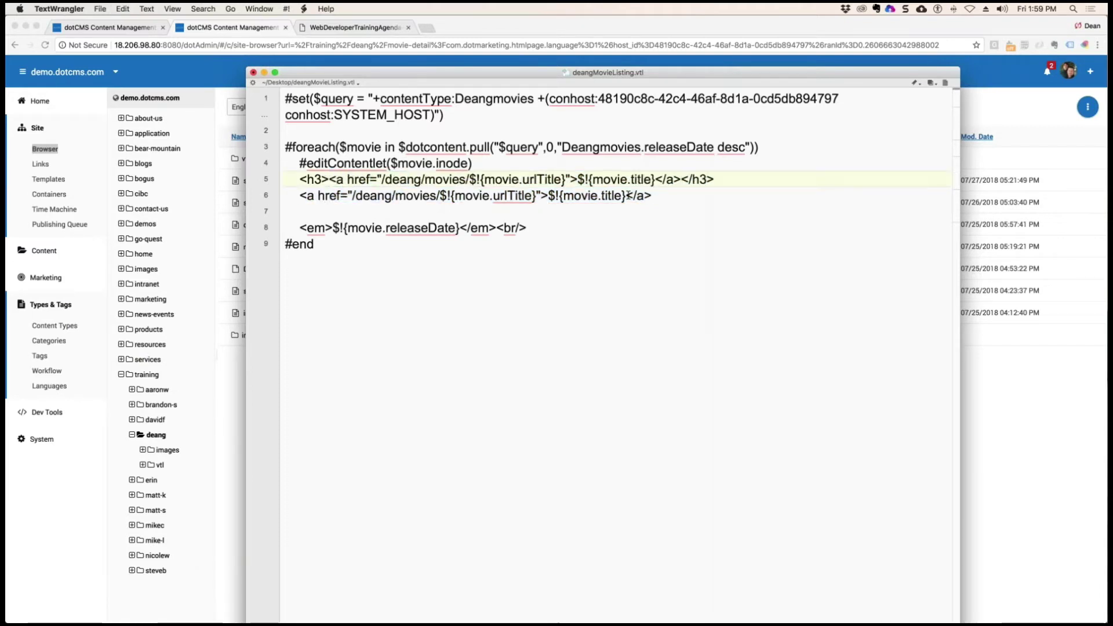
# Delete the duplicate link line below the heading and the blank lines above the release date line
pyautogui.moveTo(652, 196); pyautogui.dragTo(299, 196)
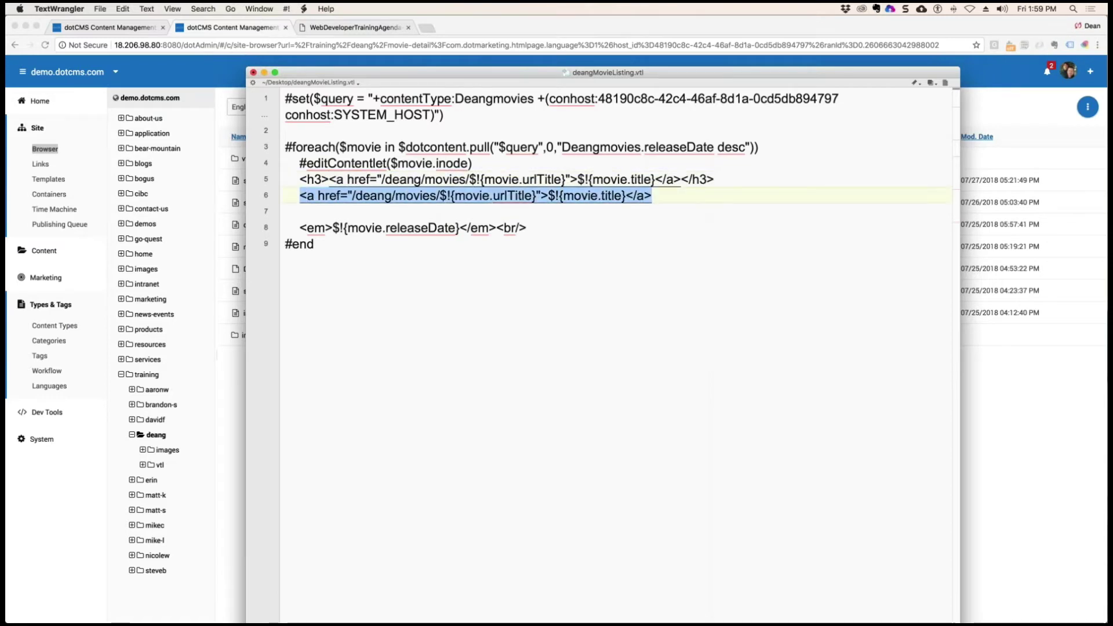
pyautogui.press('BackSpace')
pyautogui.press('BackSpace')
pyautogui.press('BackSpace')
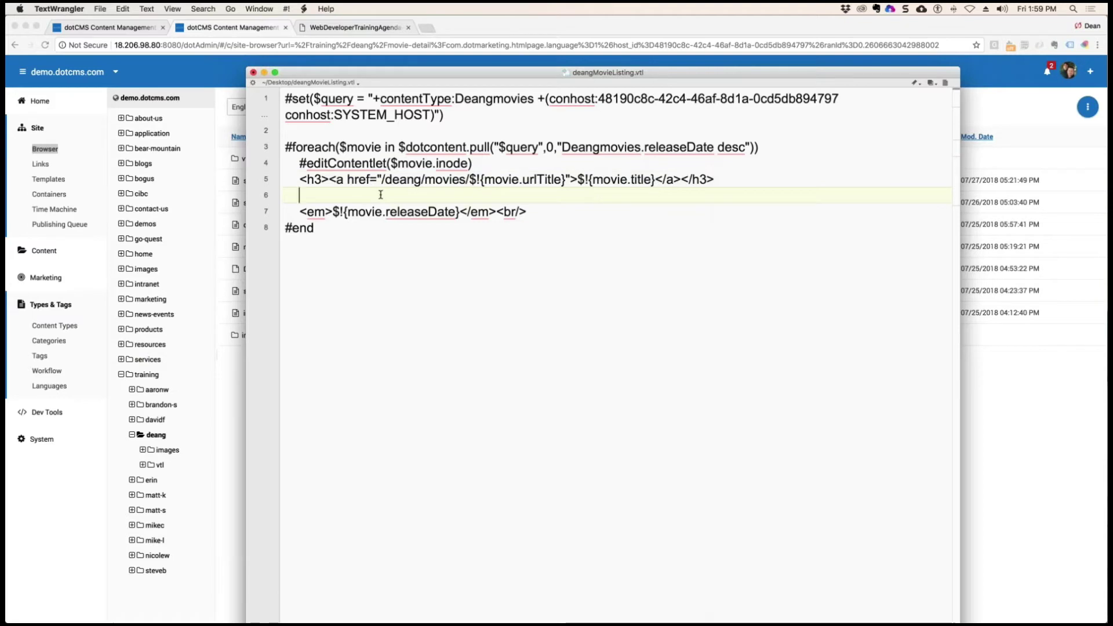
pyautogui.press('BackSpace')
pyautogui.press('BackSpace')
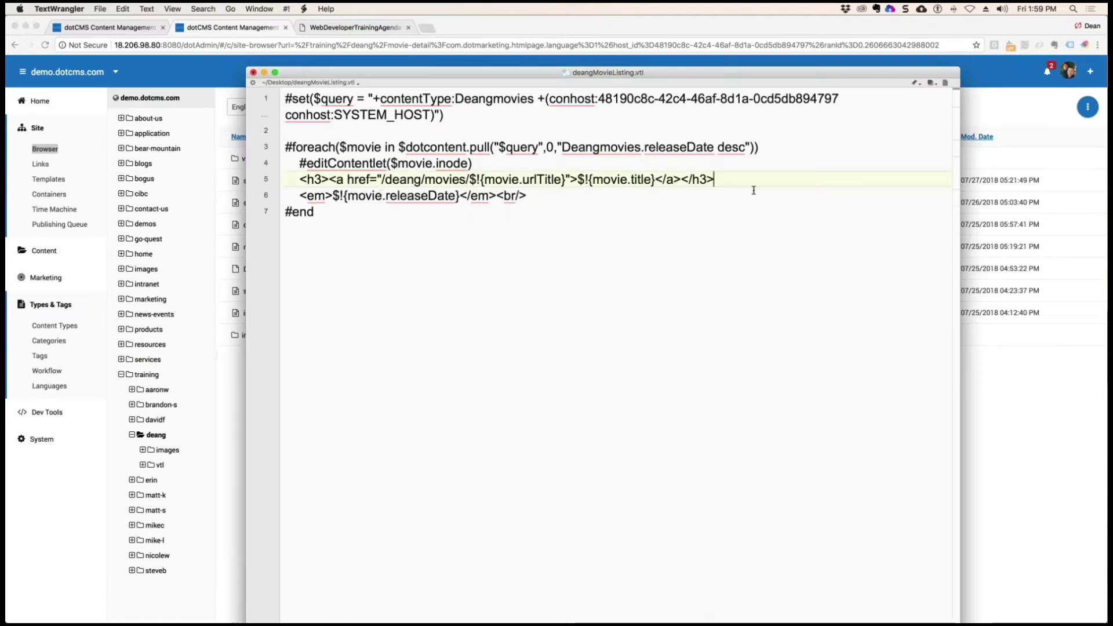
# Copy the entire VTL code, close the deangMovieListing.vtl window and switch to Chrome
pyautogui.moveTo(324, 213); pyautogui.dragTo(274, 84)
pyautogui.press('super+c')
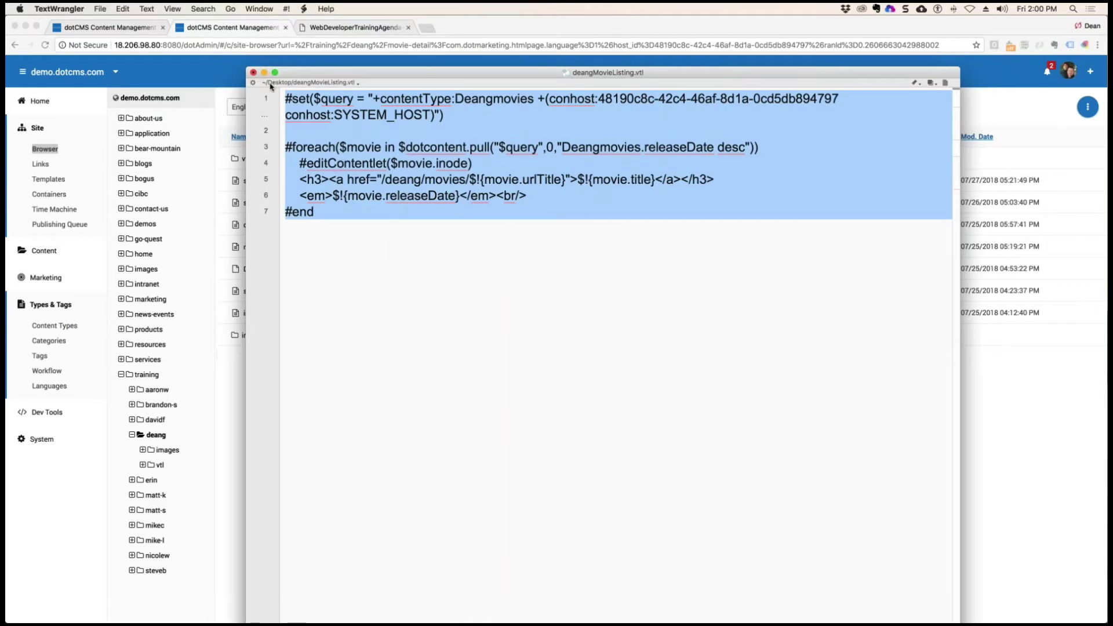
pyautogui.press('super+w')
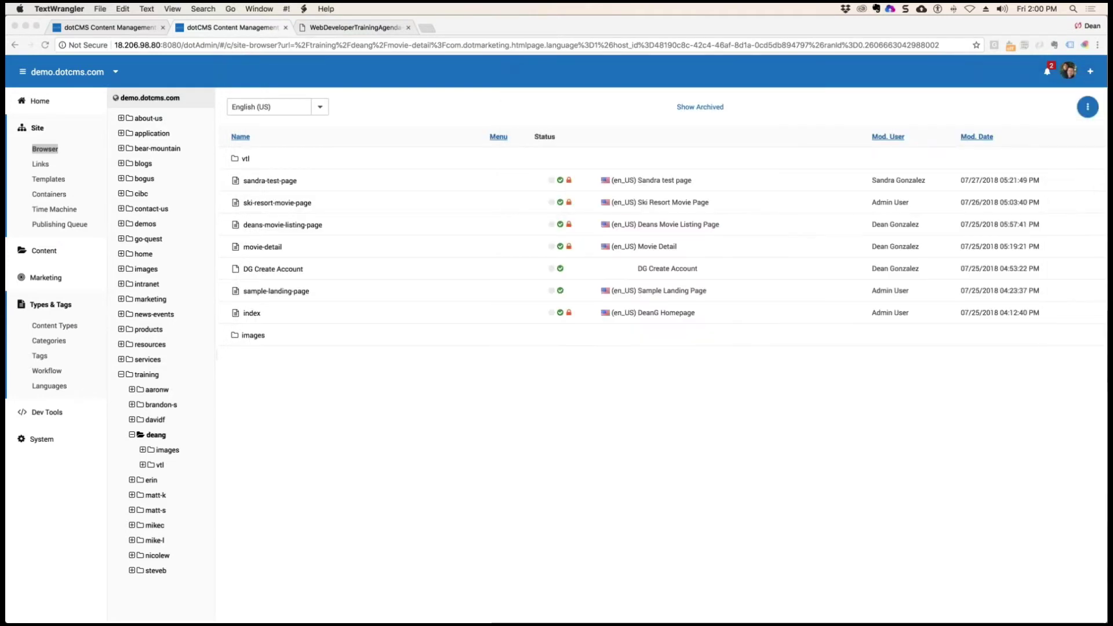
pyautogui.click(335, 380)
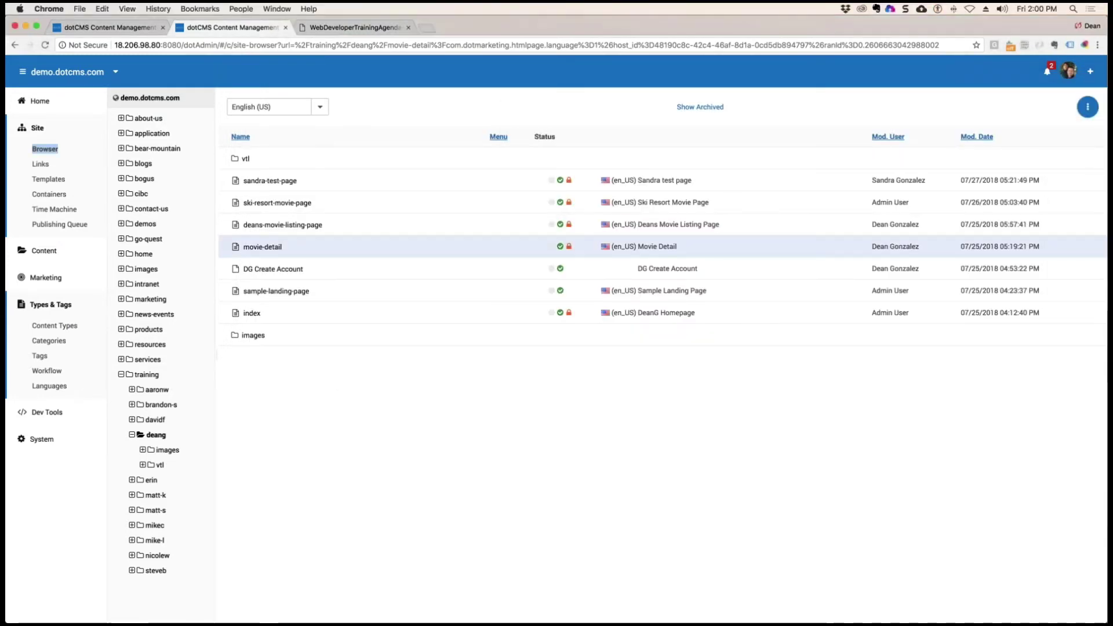
# Open deans-movie-listing-page and bring up the deangMovieListing.vtl file behind its movie listing widget
pyautogui.click(310, 225)
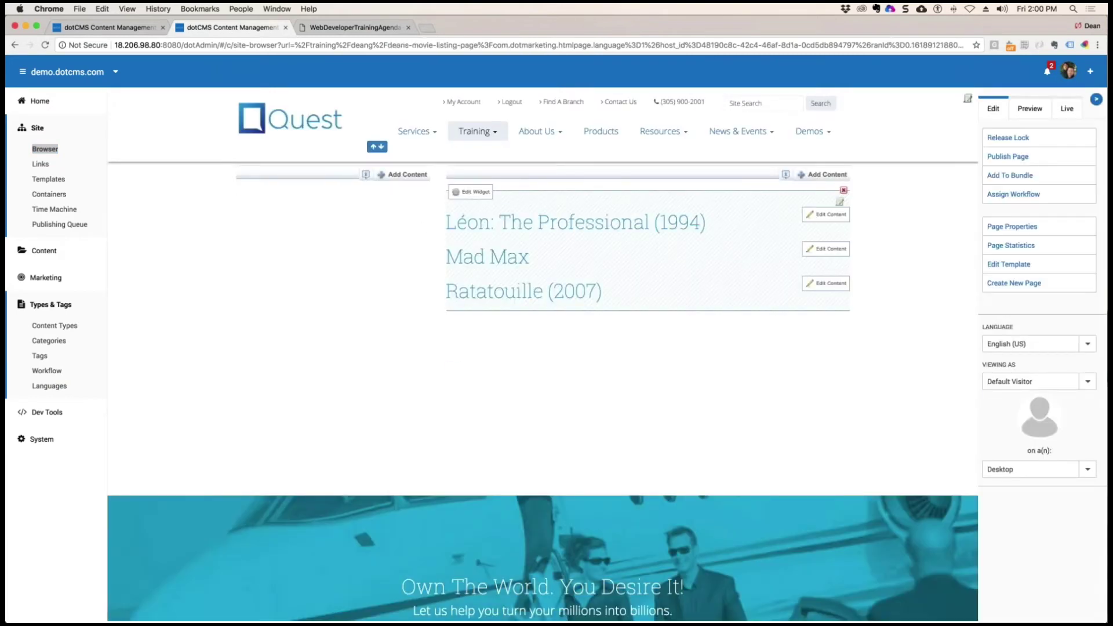
pyautogui.click(470, 192)
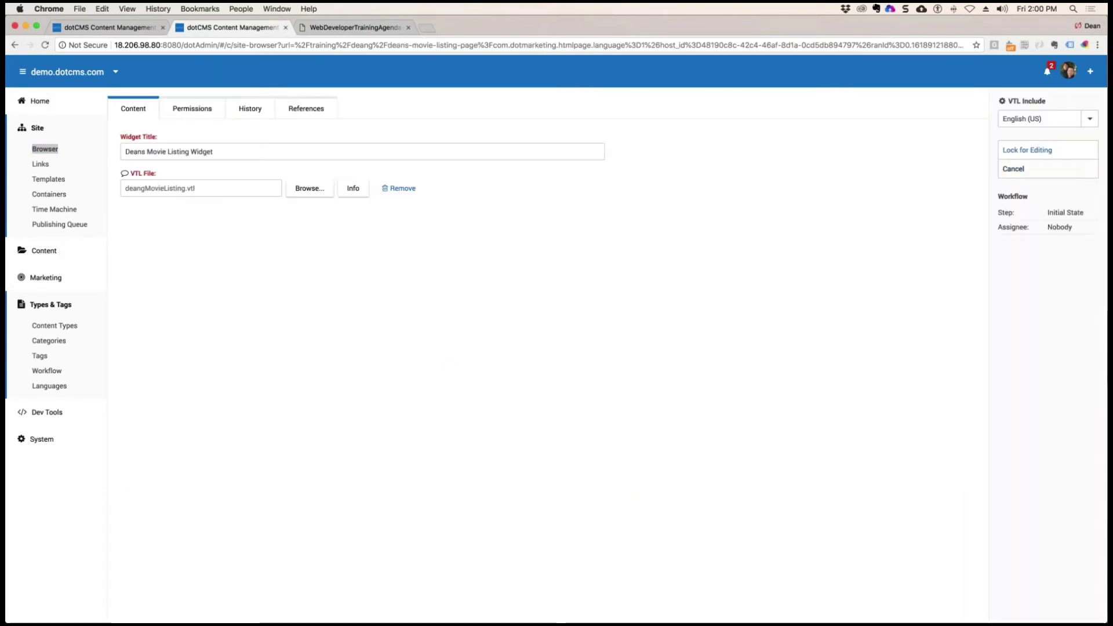
pyautogui.click(1014, 168)
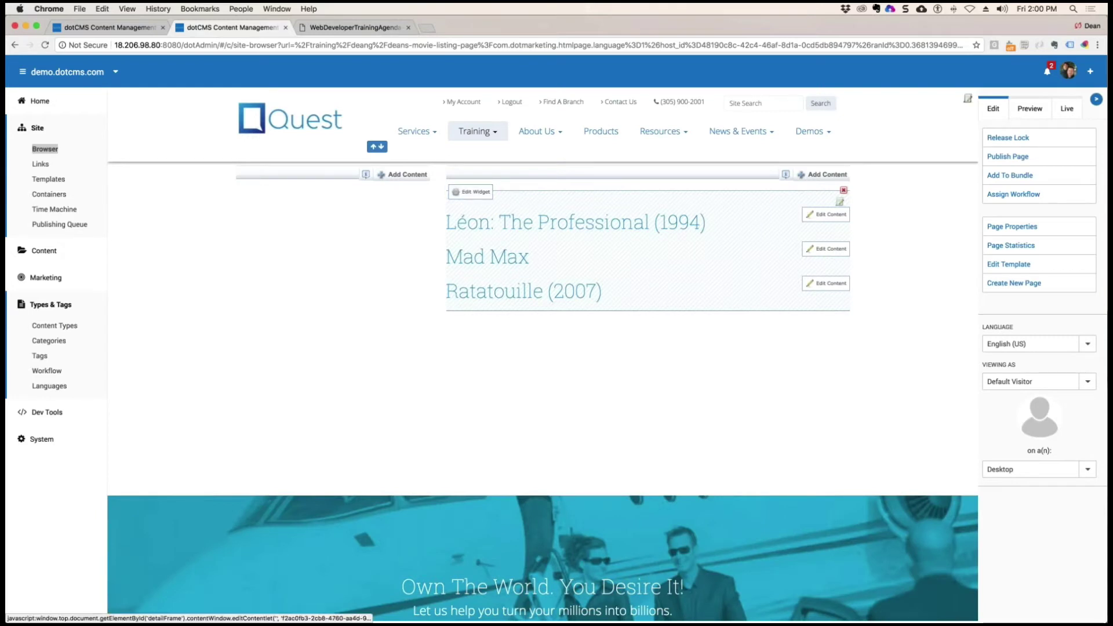
pyautogui.click(842, 204)
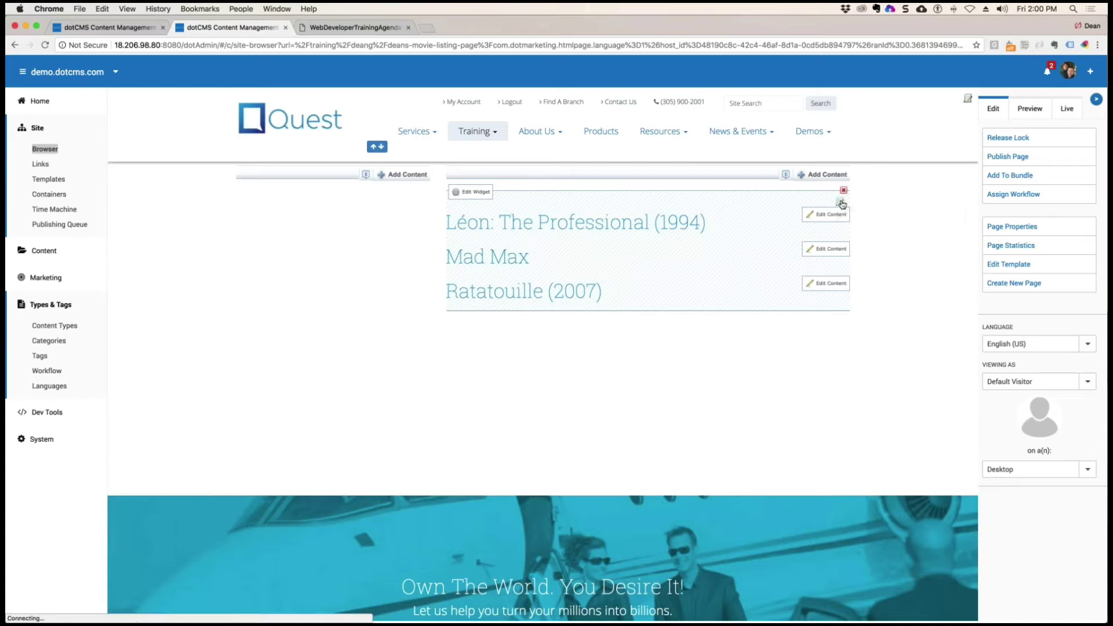
# Lock deangMovieListing.vtl, replace its entire code with the copied listing code without a duplicate #set line, and save and publish it
pyautogui.moveTo(211, 324); pyautogui.dragTo(144, 276)
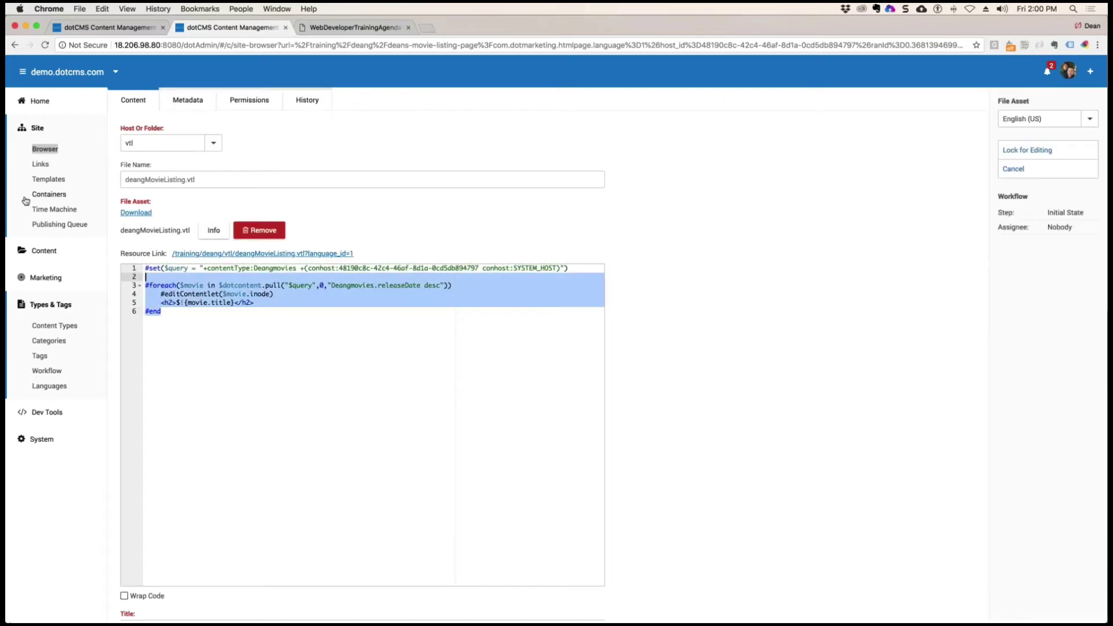
pyautogui.press('super+v')
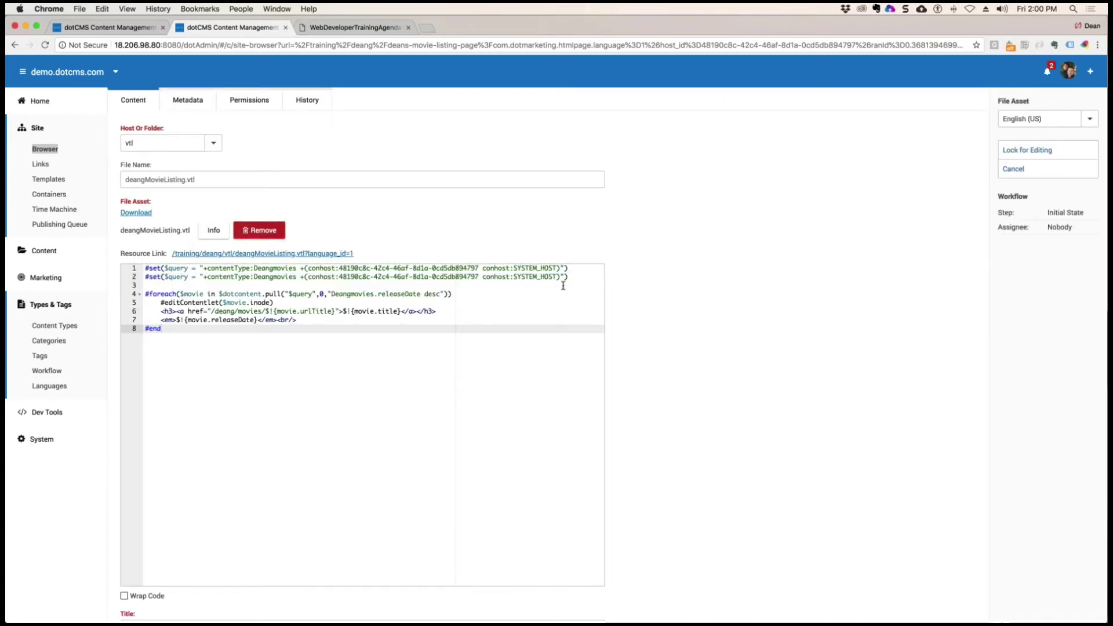
pyautogui.click(1020, 151)
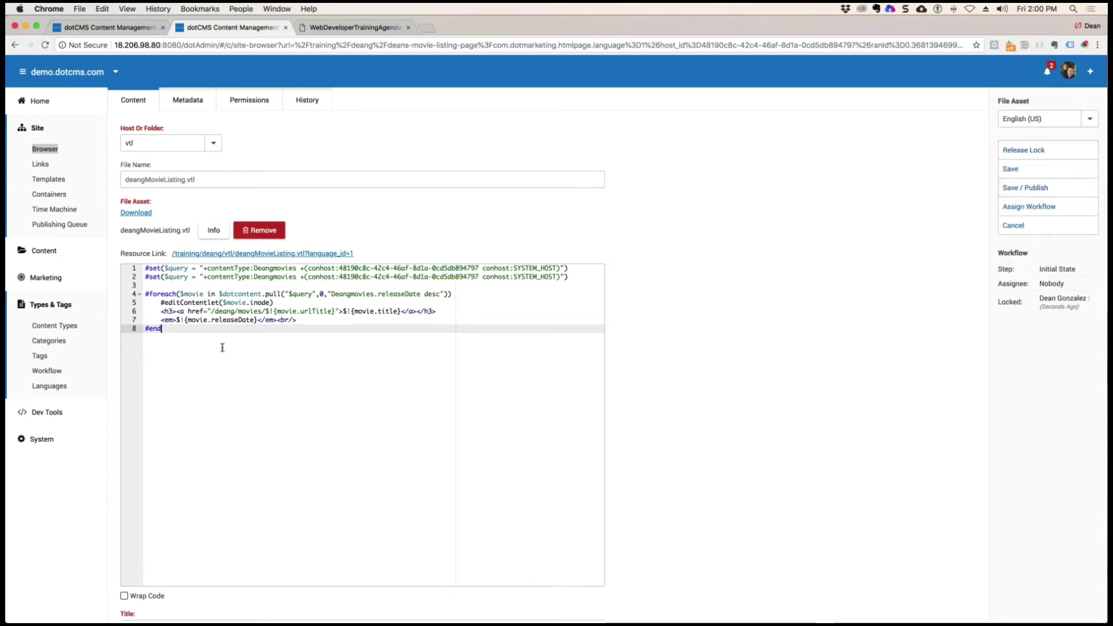
pyautogui.press('super+a')
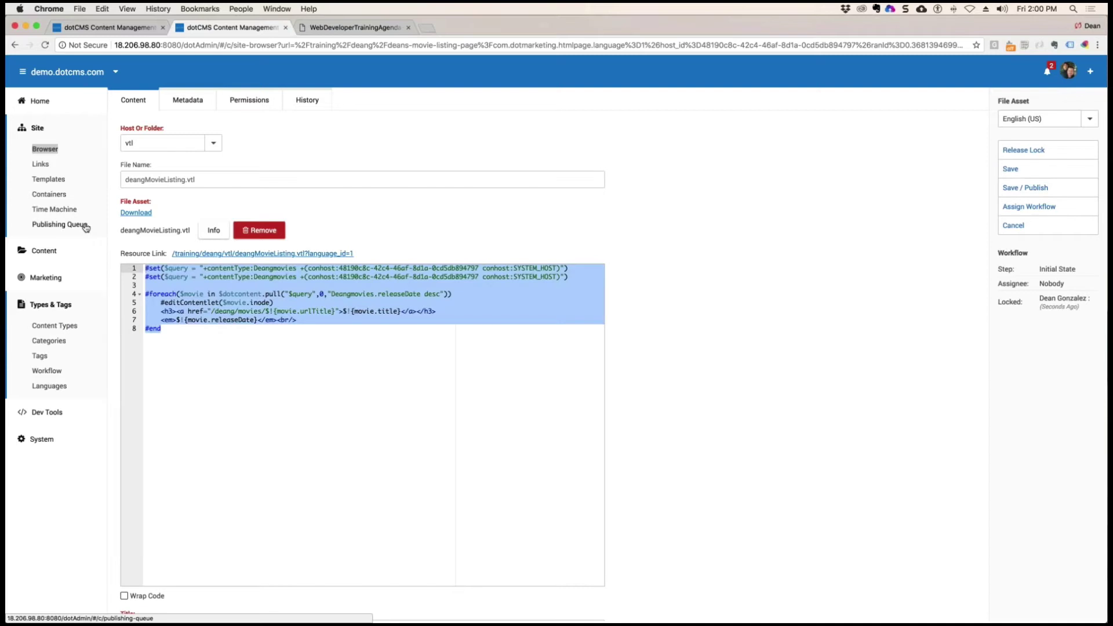
pyautogui.press('super+z')
pyautogui.click(1043, 189)
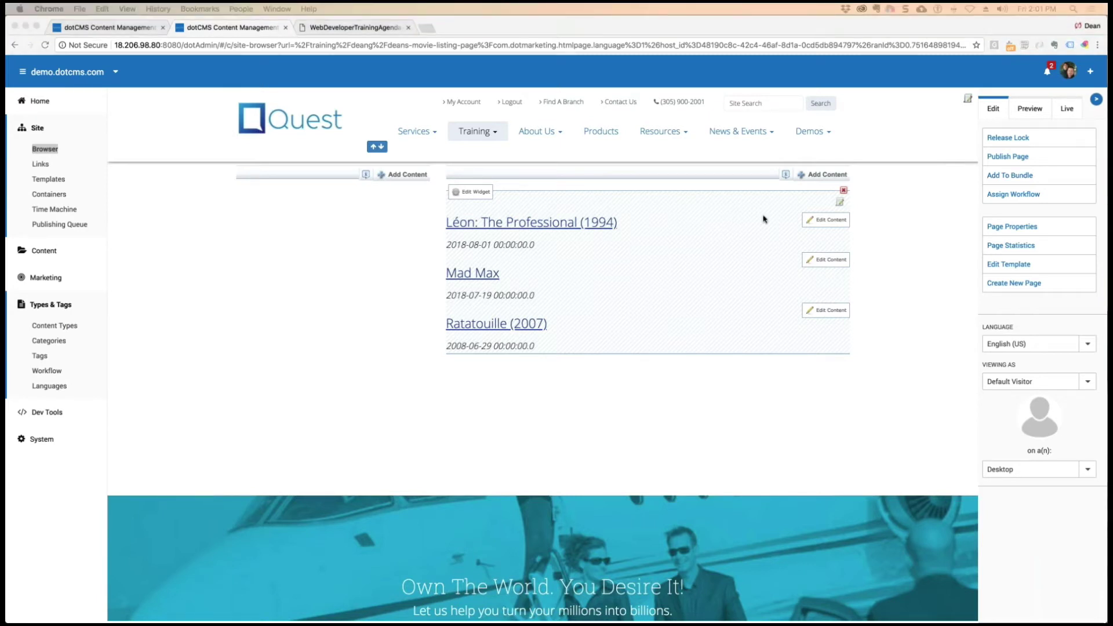
# Reopen the listing page's VTL file and check it against the local deangMovieListing.vtl in TextWrangler
pyautogui.click(839, 201)
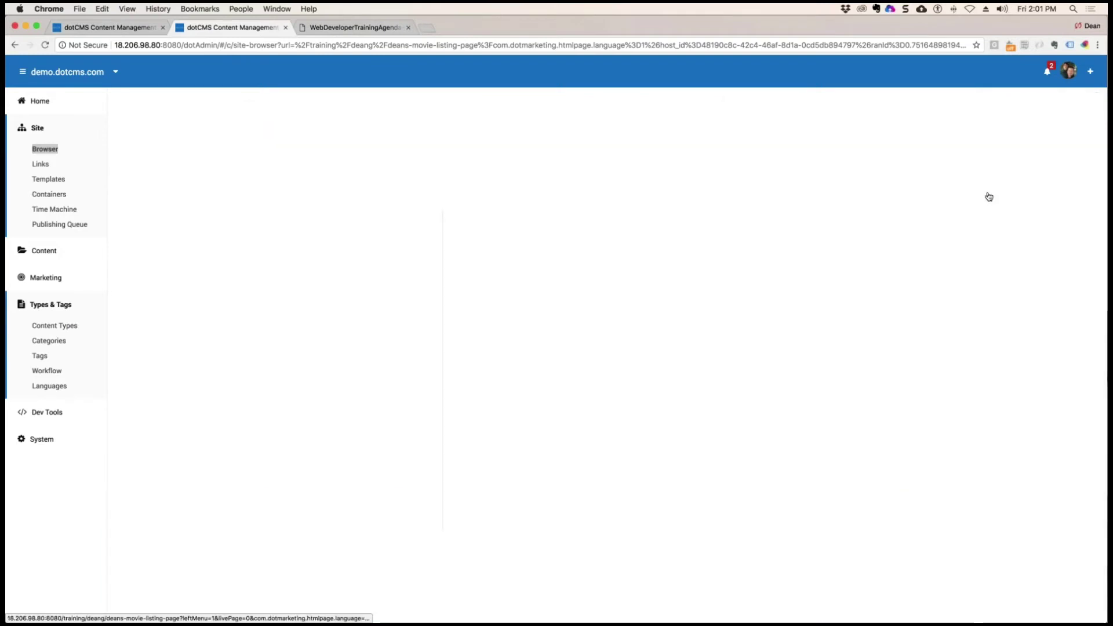
pyautogui.moveTo(1106, 124); pyautogui.dragTo(471, 46)
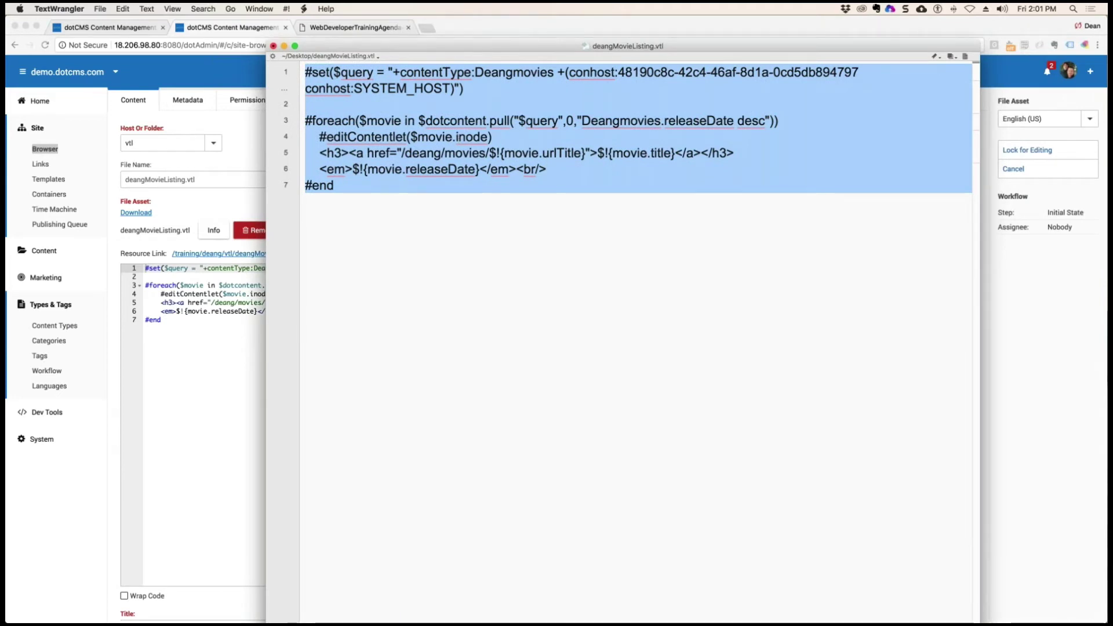
pyautogui.moveTo(429, 47); pyautogui.dragTo(1106, 72)
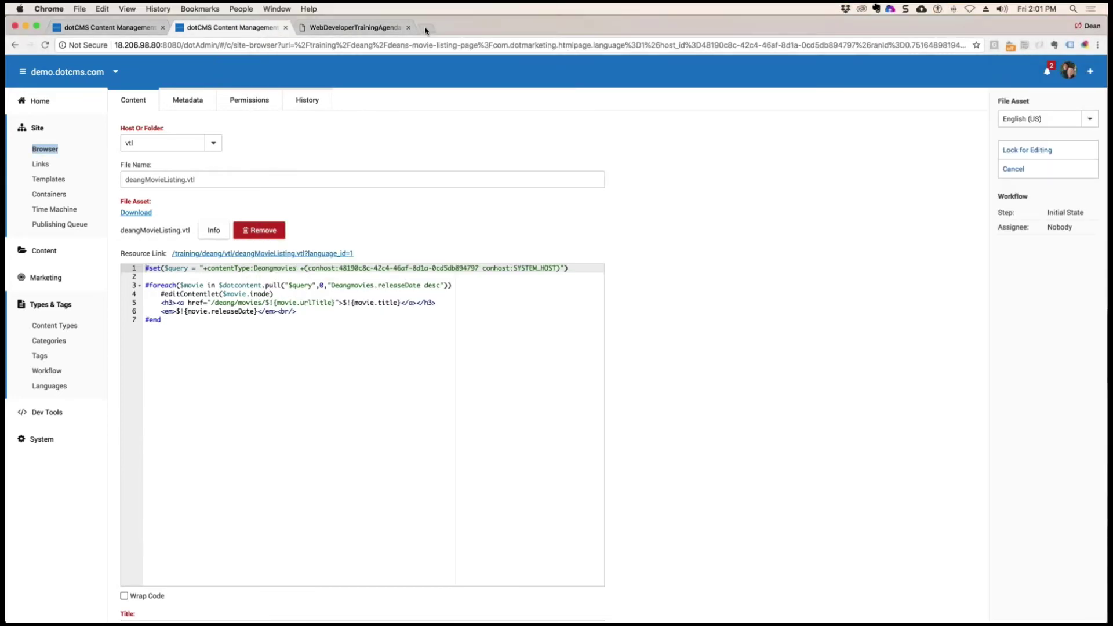
# Load dotcms.com in a new browser tab and open its documentation from the site's resources
pyautogui.click(426, 27)
pyautogui.write('d')
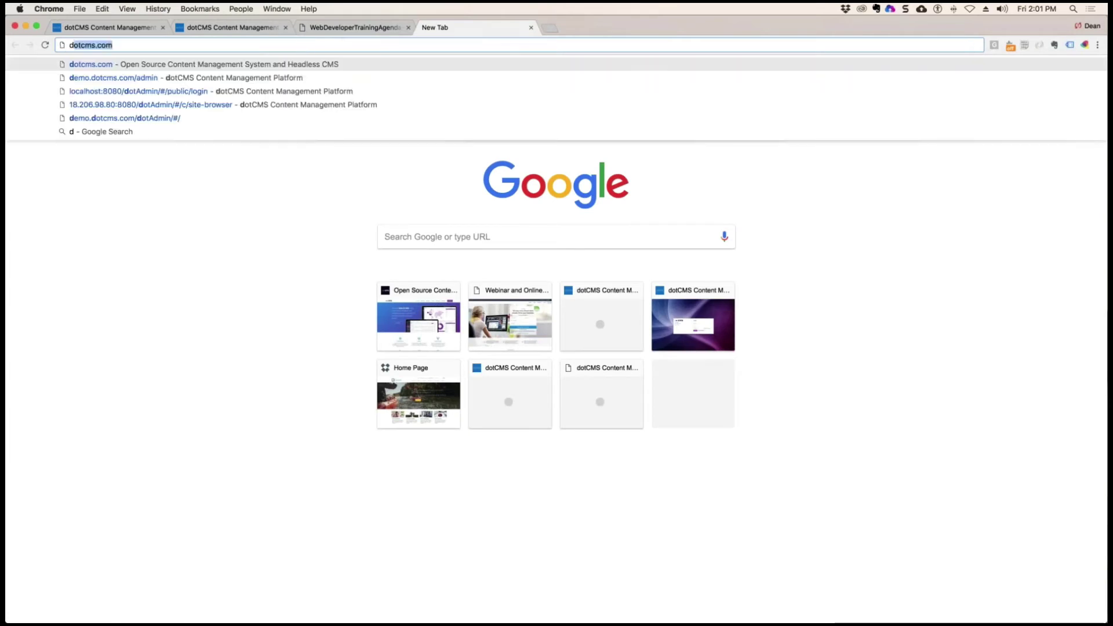
pyautogui.press('BackSpace')
pyautogui.write('otcms.c')
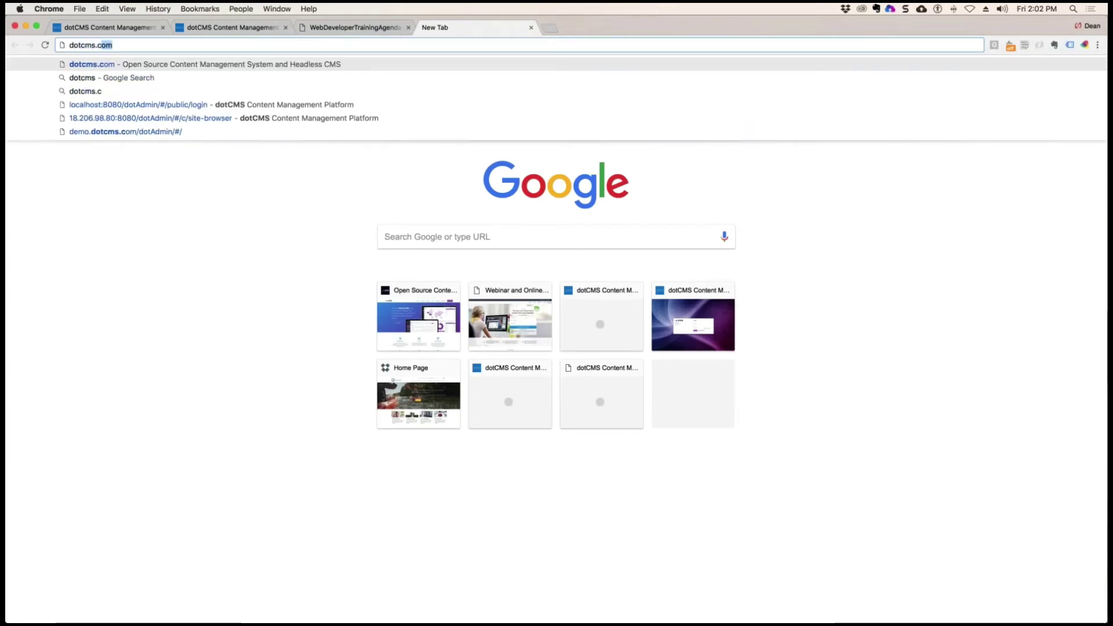
pyautogui.press('Return')
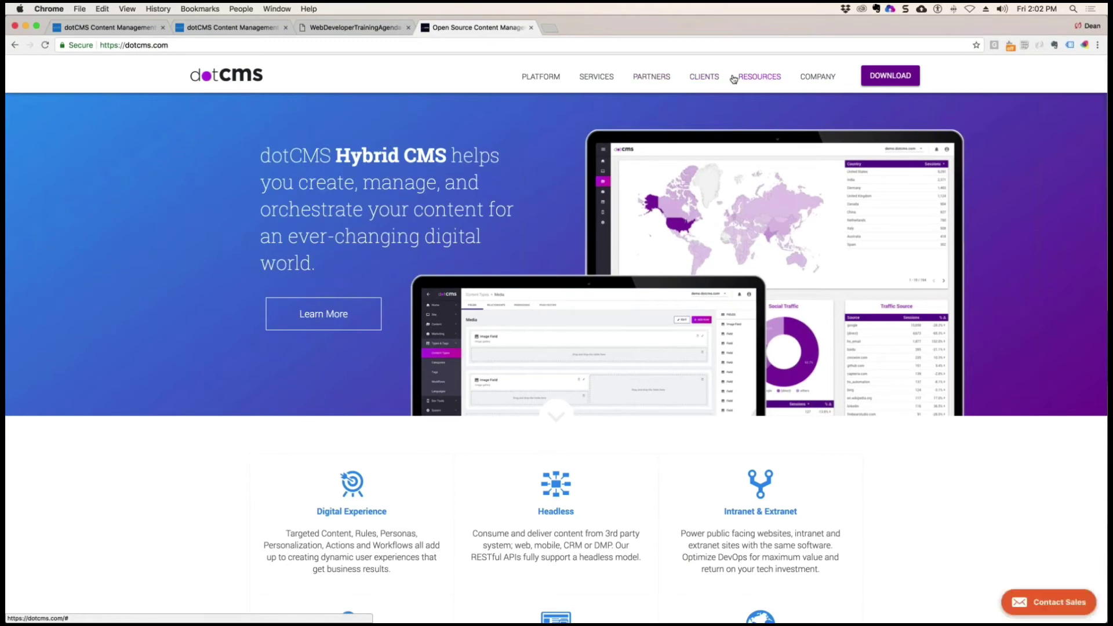
pyautogui.moveTo(754, 78)
pyautogui.click(767, 103)
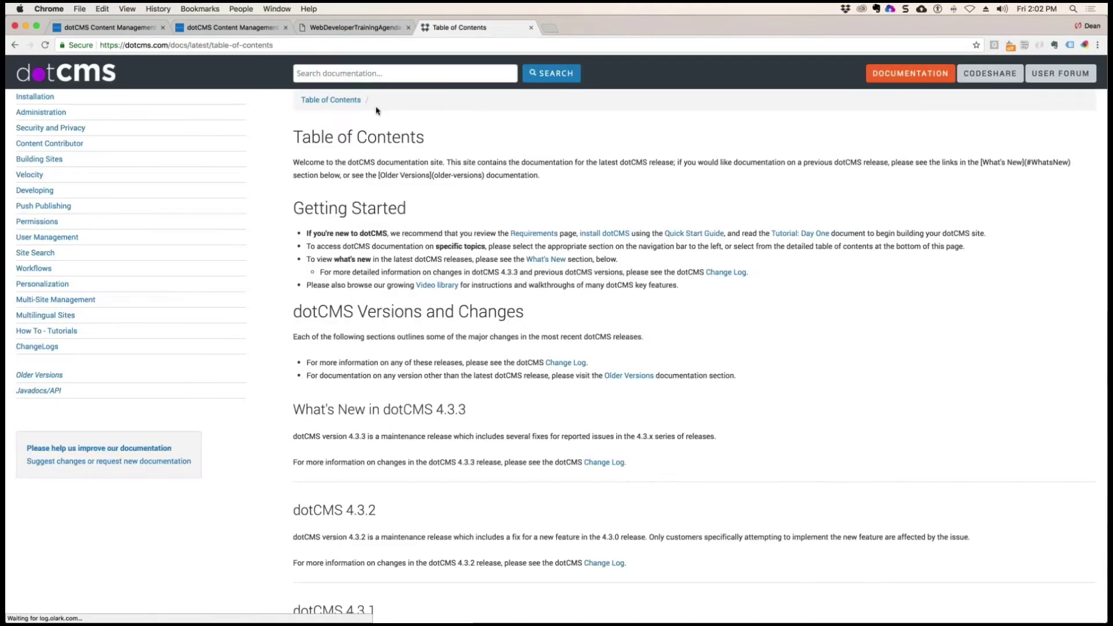
# Search the documentation for "date format" and open the Dates article
pyautogui.click(363, 75)
pyautogui.write('date form')
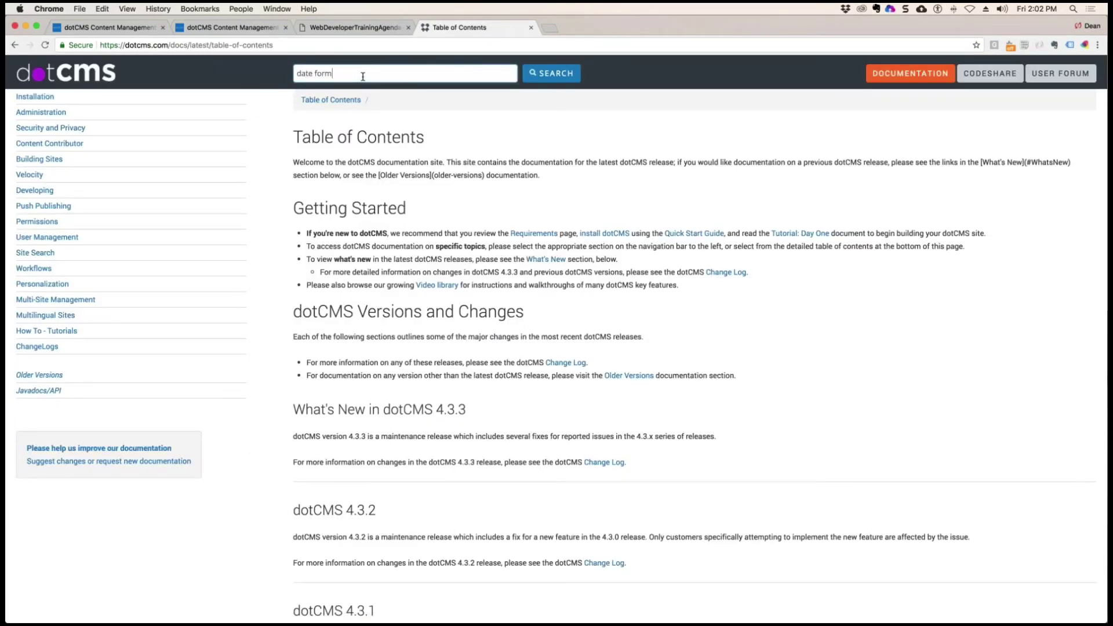
pyautogui.write('at')
pyautogui.press('Return')
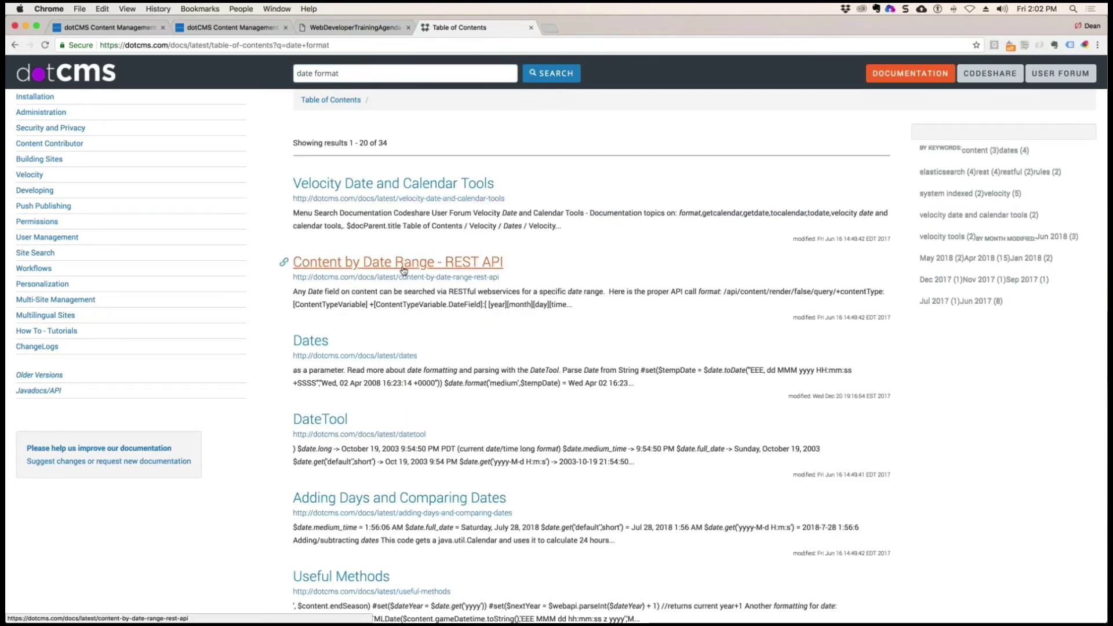
pyautogui.click(312, 341)
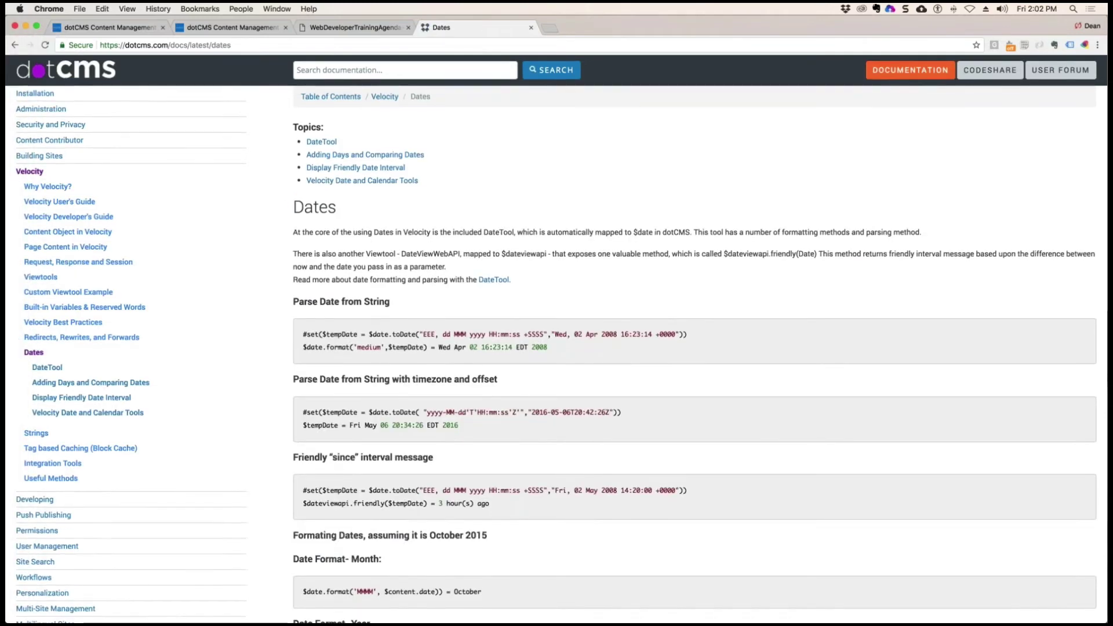
# Copy the snippet $date.format('MM', from the example that checks whether content is from the current month
pyautogui.scroll(-3, 616, 302)
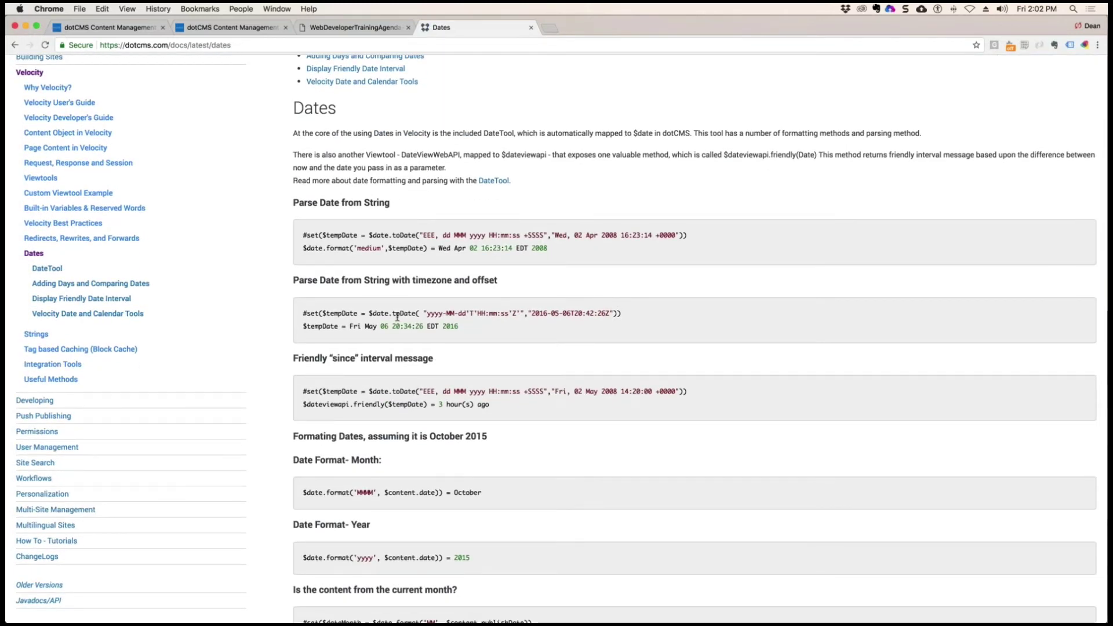
pyautogui.scroll(-6, 435, 360)
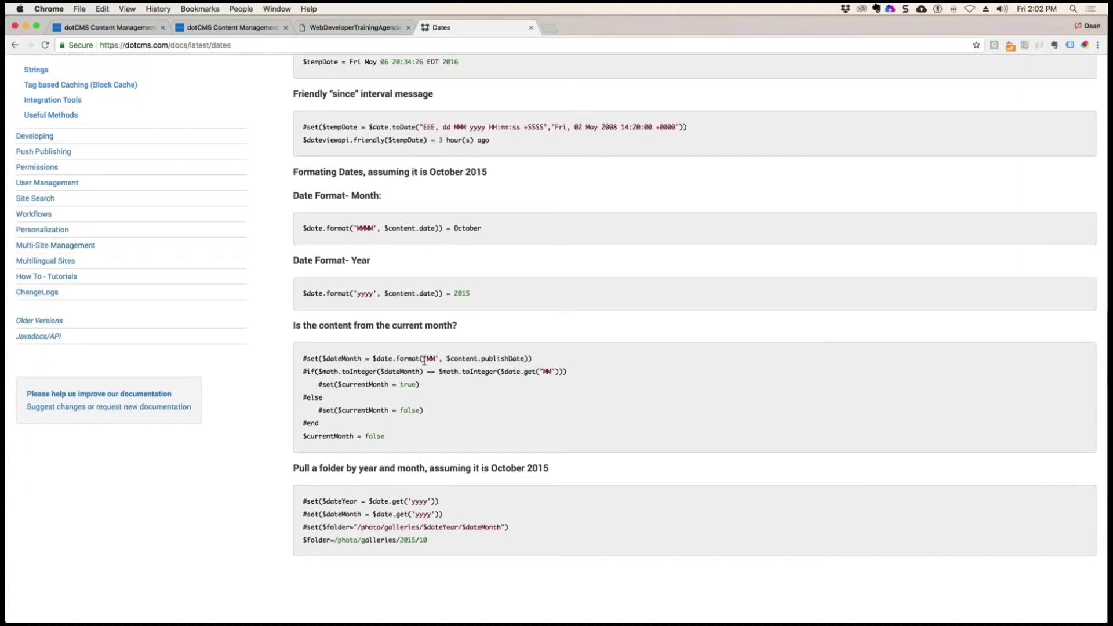
pyautogui.moveTo(421, 359); pyautogui.dragTo(372, 359)
pyautogui.moveTo(446, 360); pyautogui.dragTo(372, 359)
pyautogui.press('super+c')
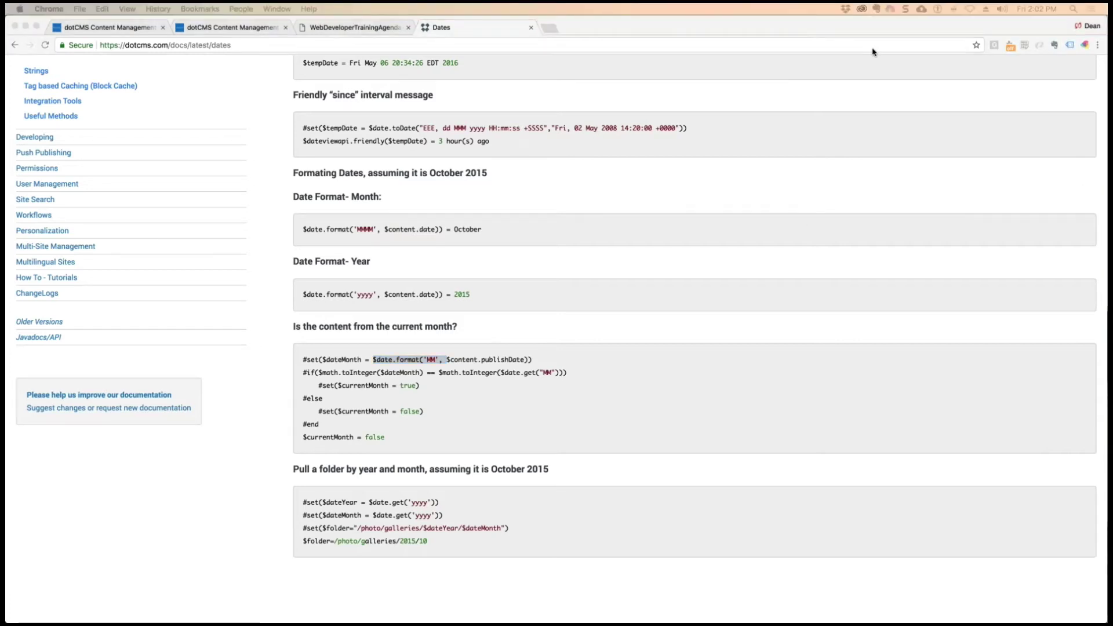
# Switch to deangMovieListing.vtl in TextWrangler and paste the date format snippet three lines below #end
pyautogui.moveTo(872, 51); pyautogui.dragTo(524, 7)
pyautogui.click(479, 186)
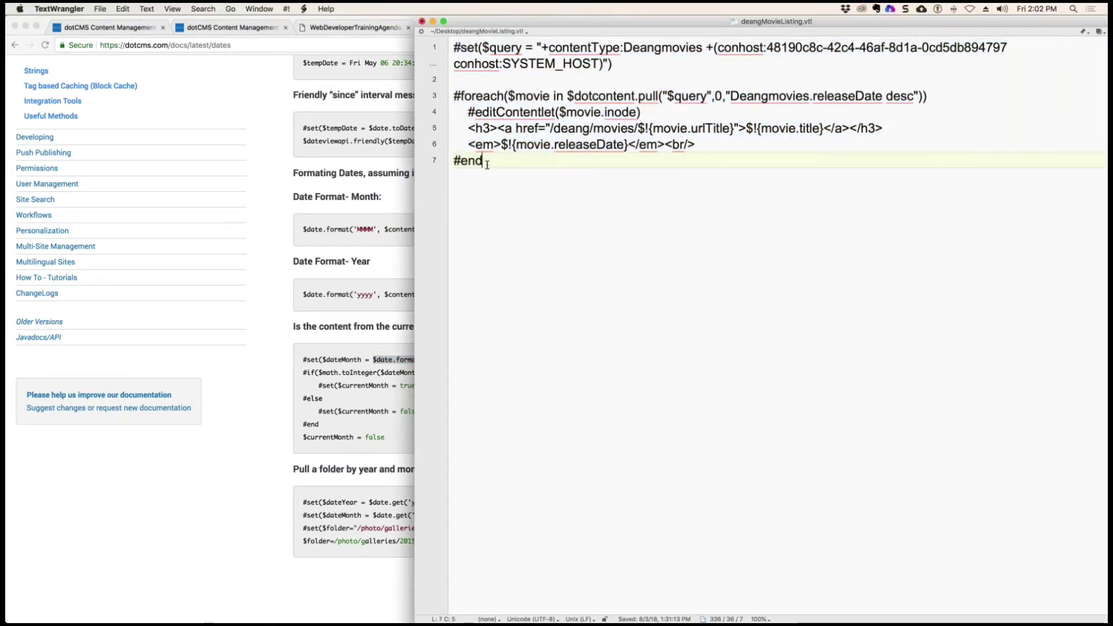
pyautogui.press('Return')
pyautogui.press('Return')
pyautogui.press('Return')
pyautogui.press('super+v')
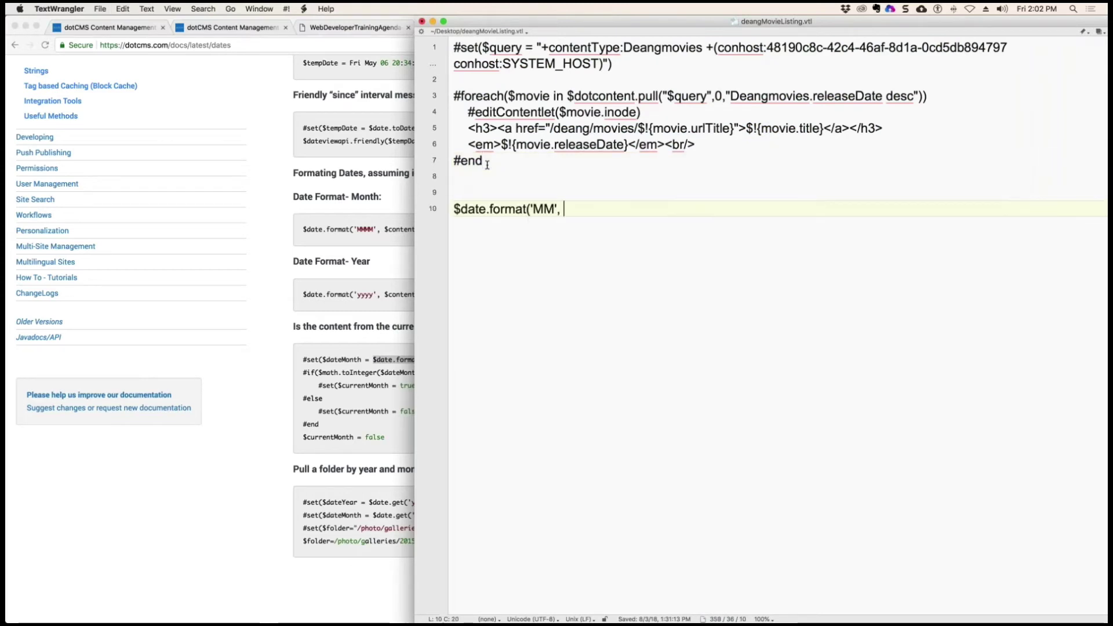
# Extend the pasted snippet's date pattern to 'MM dd yyyy' with a lowercase four-digit year
pyautogui.press('Left')
pyautogui.press('Left')
pyautogui.press('Left')
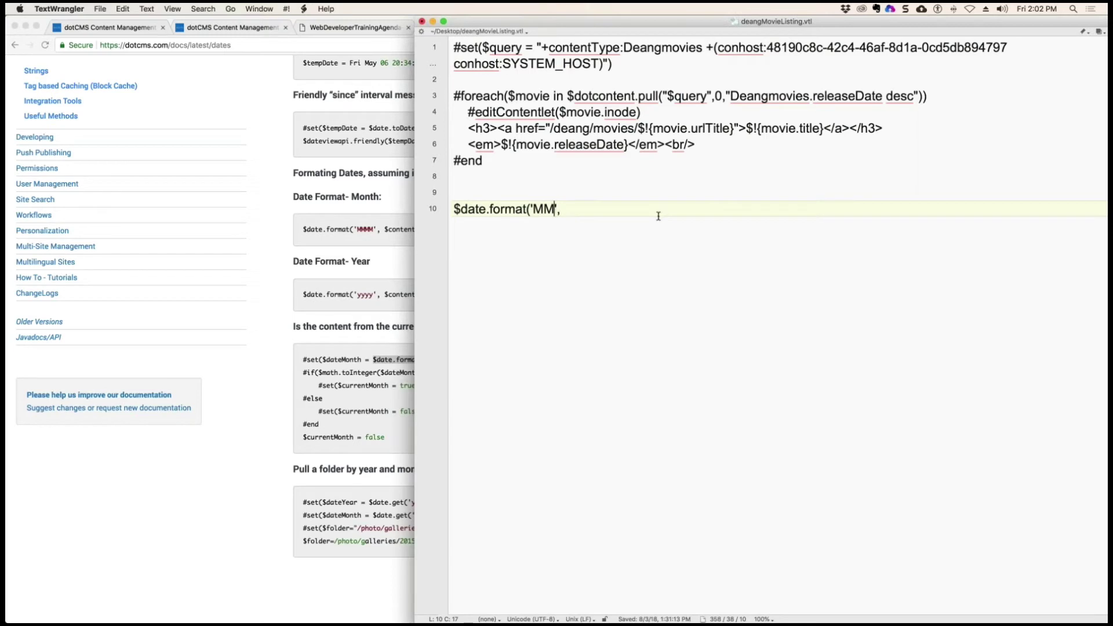
pyautogui.write('dd')
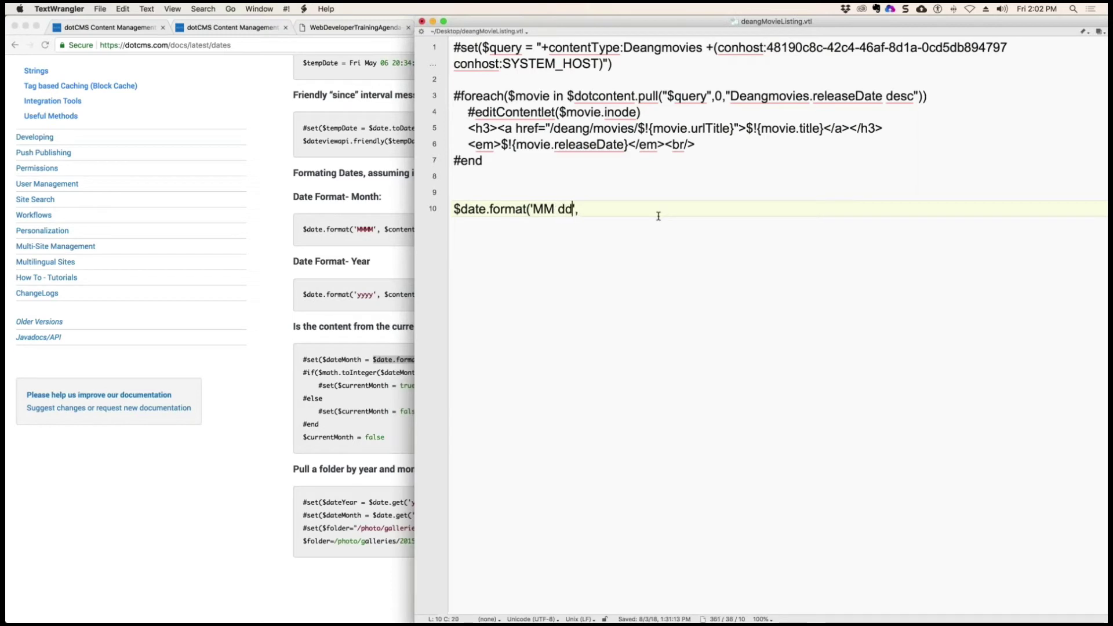
pyautogui.write(' YYY')
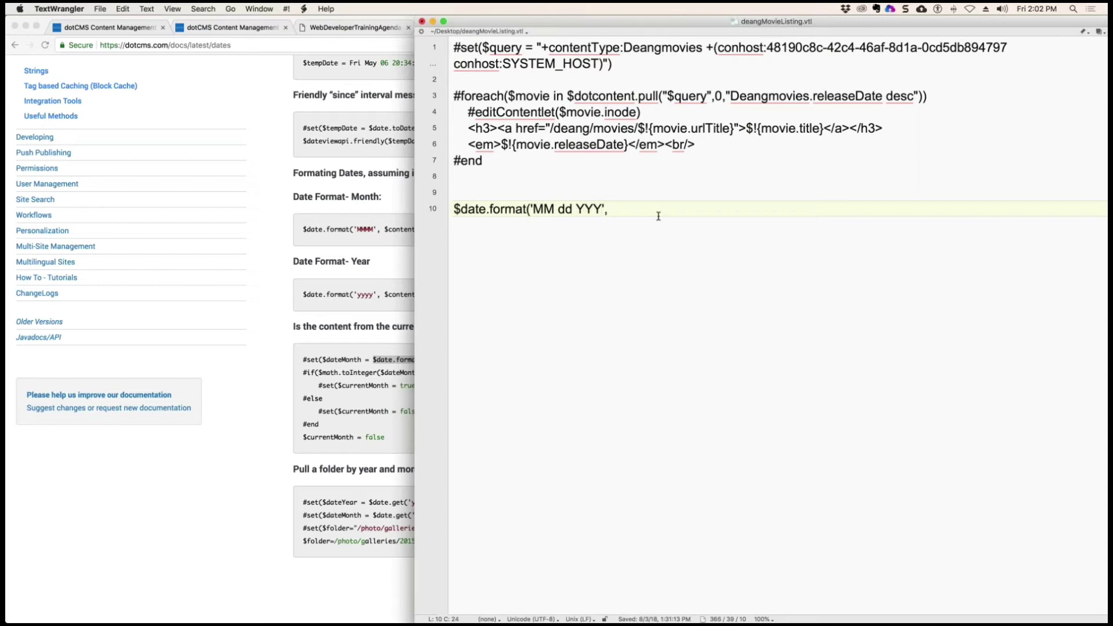
pyautogui.press('BackSpace')
pyautogui.write('YY')
pyautogui.press('BackSpace')
pyautogui.press('BackSpace')
pyautogui.press('BackSpace')
pyautogui.press('BackSpace')
pyautogui.write('yyyy')
# Change the date pattern to the hyphenated 'MM-dd-yyyy' and close the format call with a parenthesis after the comma
pyautogui.press('super+Tab')
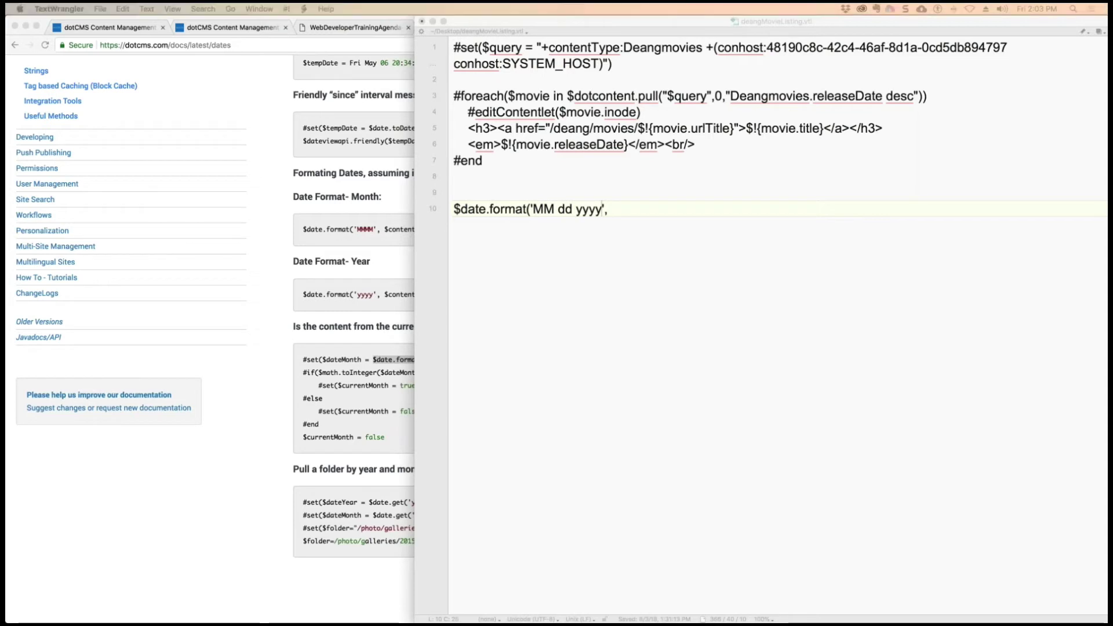
pyautogui.press('super+Tab')
pyautogui.click(560, 210)
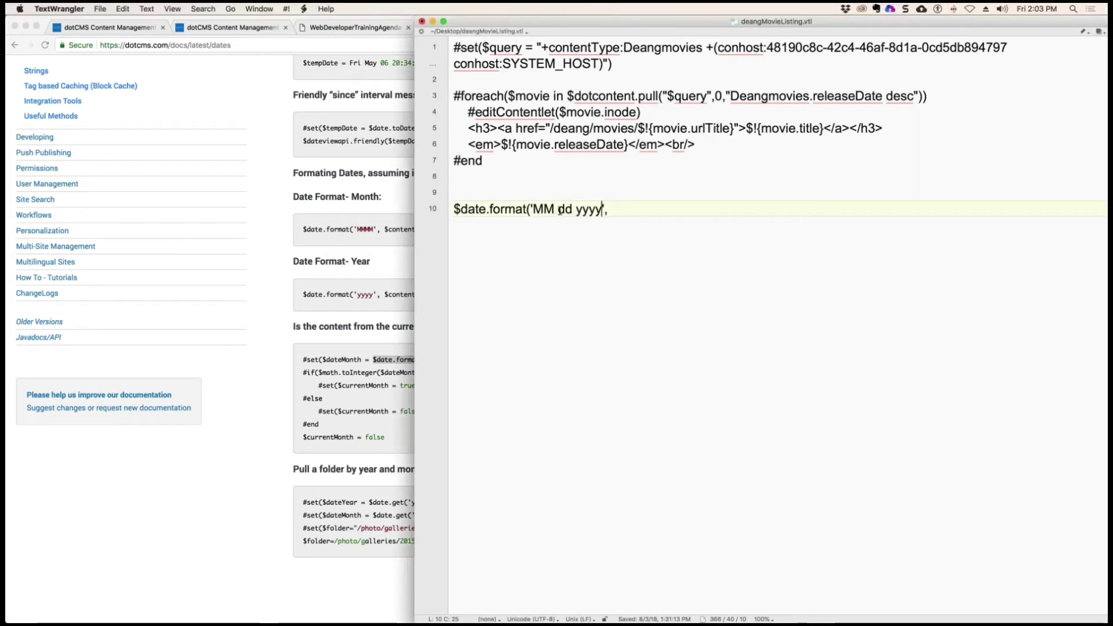
pyautogui.press('BackSpace')
pyautogui.write('-')
pyautogui.click(578, 210)
pyautogui.press('BackSpace')
pyautogui.write('-dd-')
pyautogui.click(633, 215)
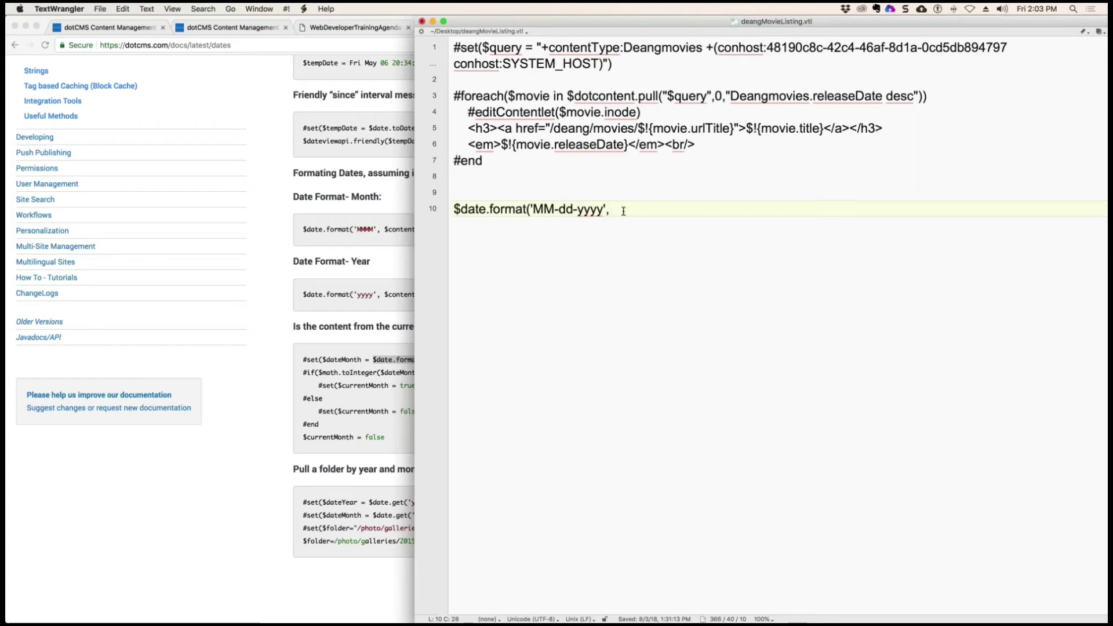
pyautogui.write(')')
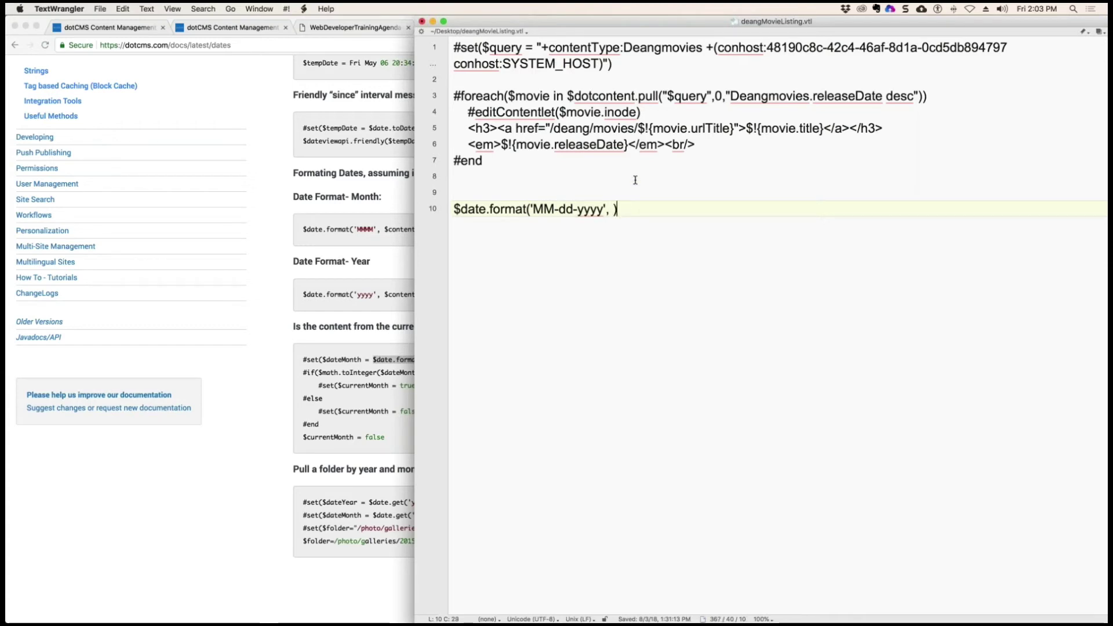
pyautogui.moveTo(619, 211); pyautogui.dragTo(418, 211)
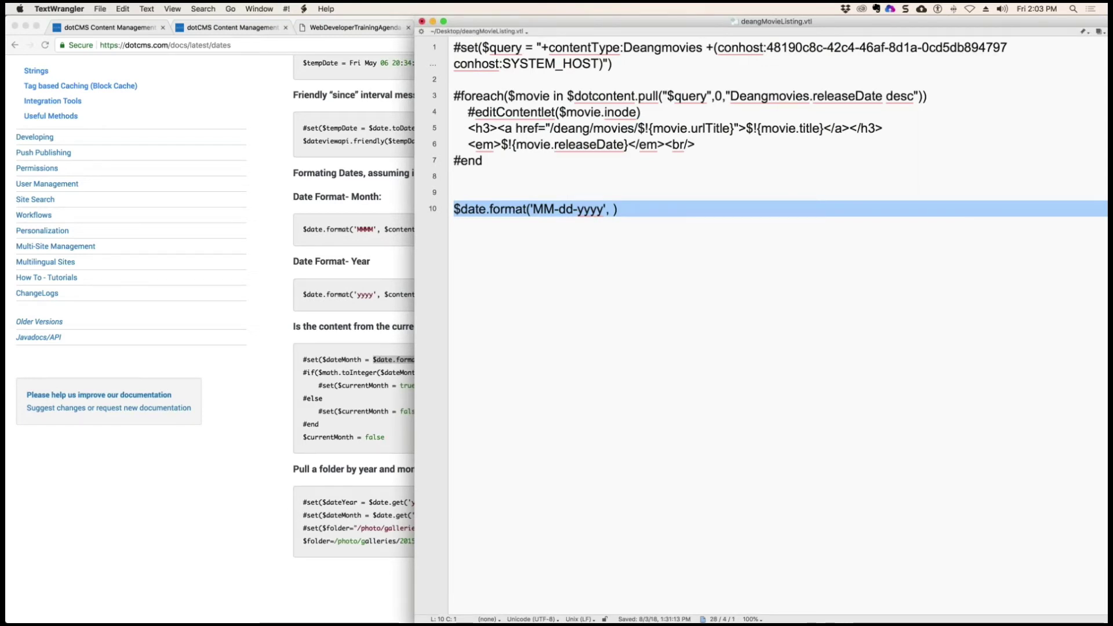
pyautogui.press('super+Tab')
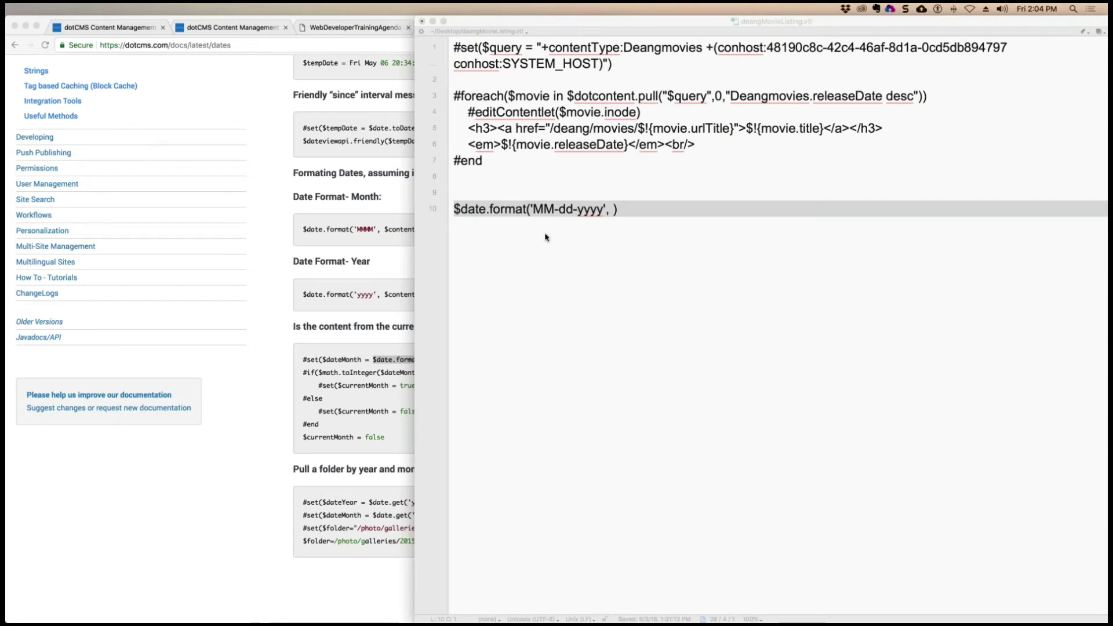
pyautogui.click(538, 188)
# Move $!{movie.releaseDate} out of the em tags on line 6 and into the date format call as its second argument
pyautogui.click(612, 209)
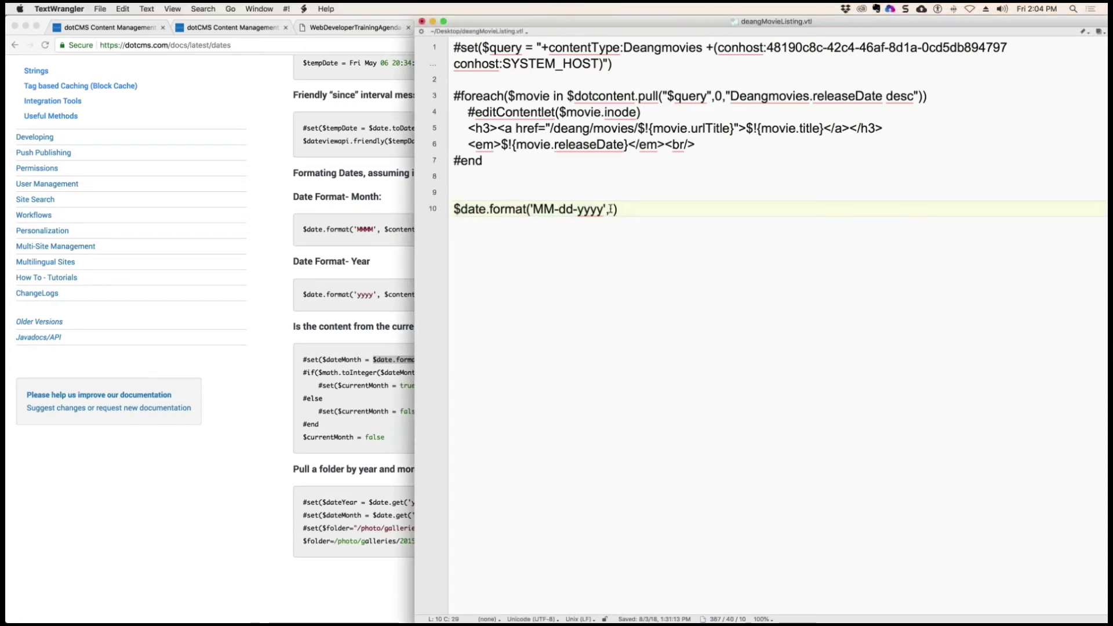
pyautogui.press('Left')
pyautogui.press('Left')
pyautogui.hotkey('shift', 'Left')
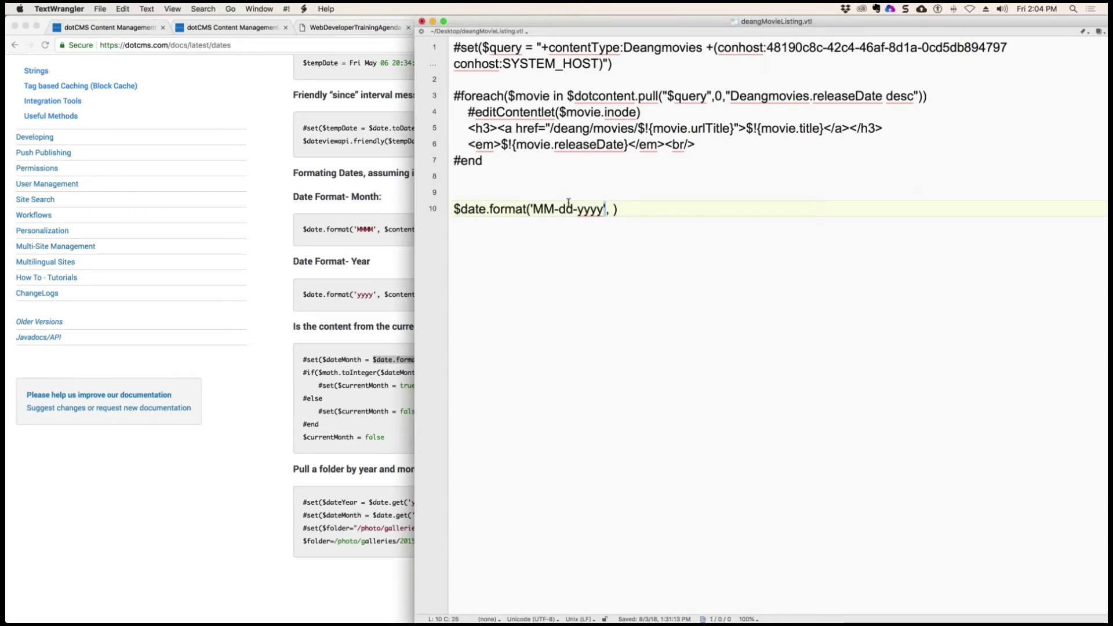
pyautogui.press('alt+super+c')
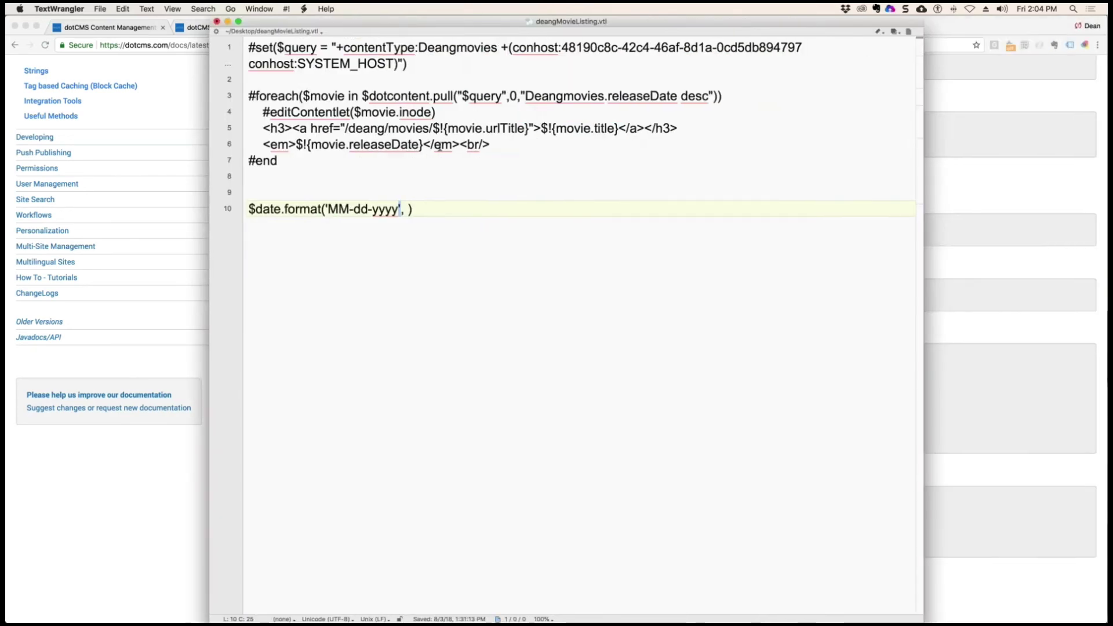
pyautogui.click(381, 169)
pyautogui.moveTo(424, 144); pyautogui.dragTo(297, 145)
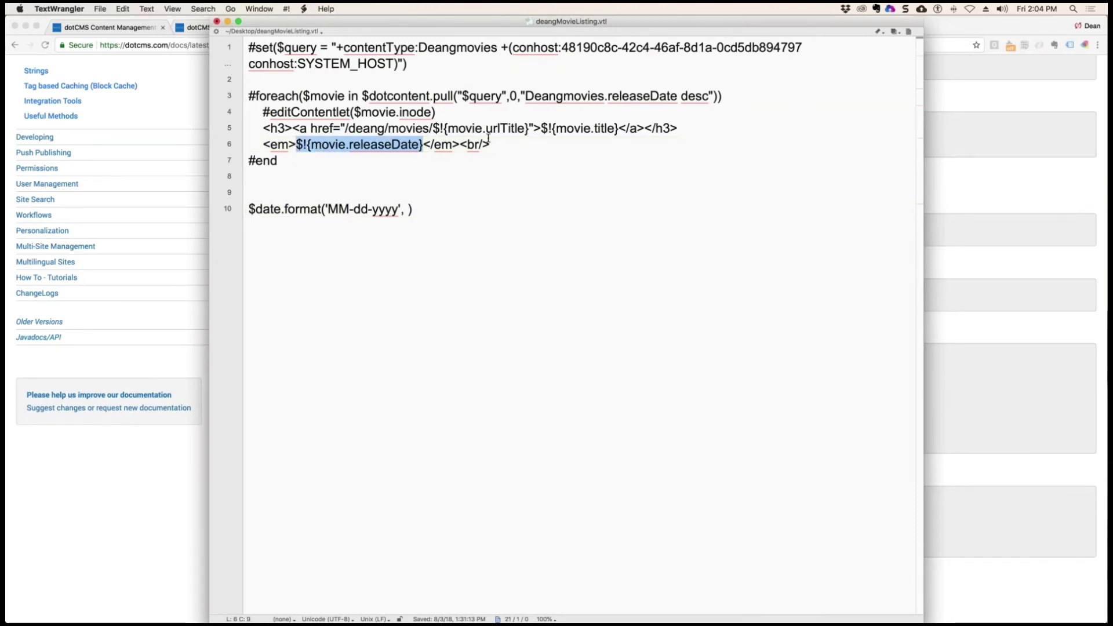
pyautogui.press('super+x')
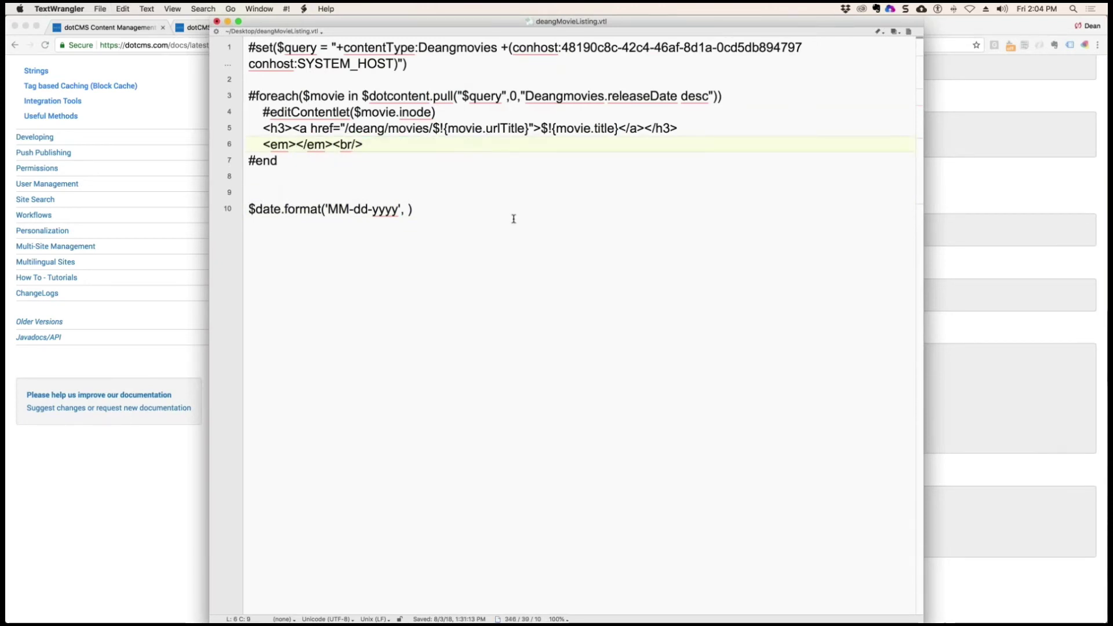
pyautogui.click(409, 209)
pyautogui.press('super+v')
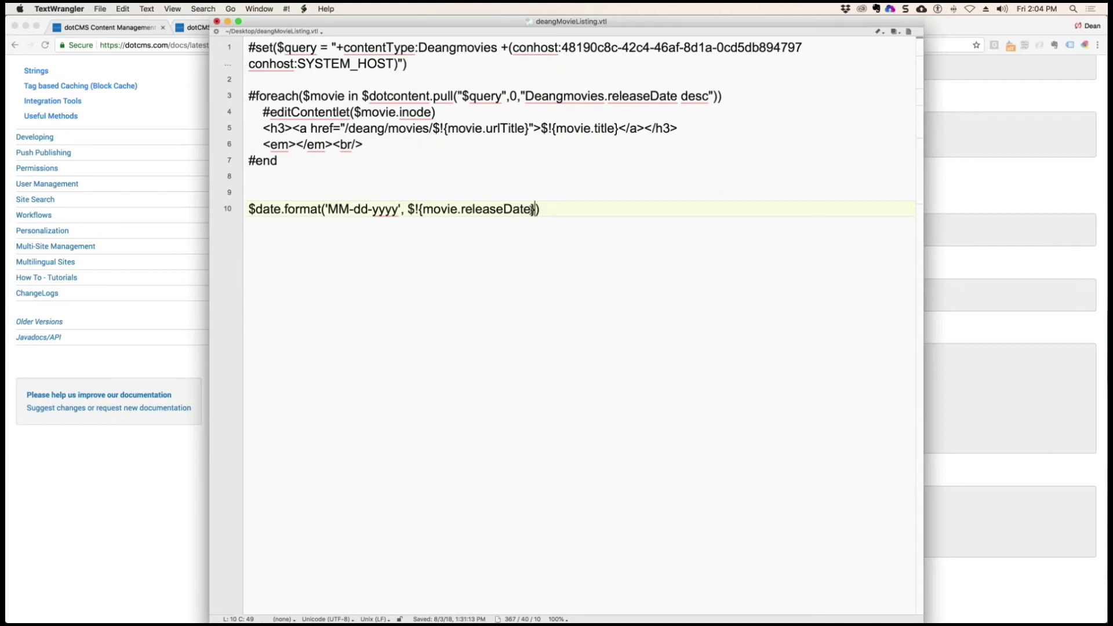
# Move the whole $date.format('MM-dd-yyyy', $!{movie.releaseDate}) call from line 10 to between the em tags on line 6
pyautogui.moveTo(540, 208); pyautogui.dragTo(222, 211)
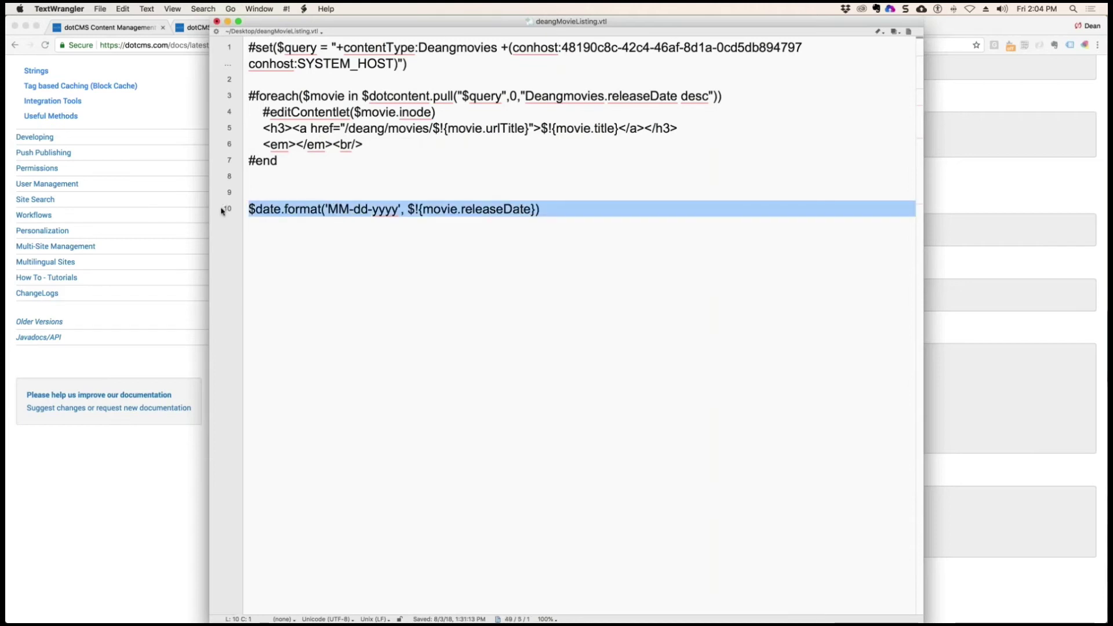
pyautogui.press('super+x')
pyautogui.click(296, 144)
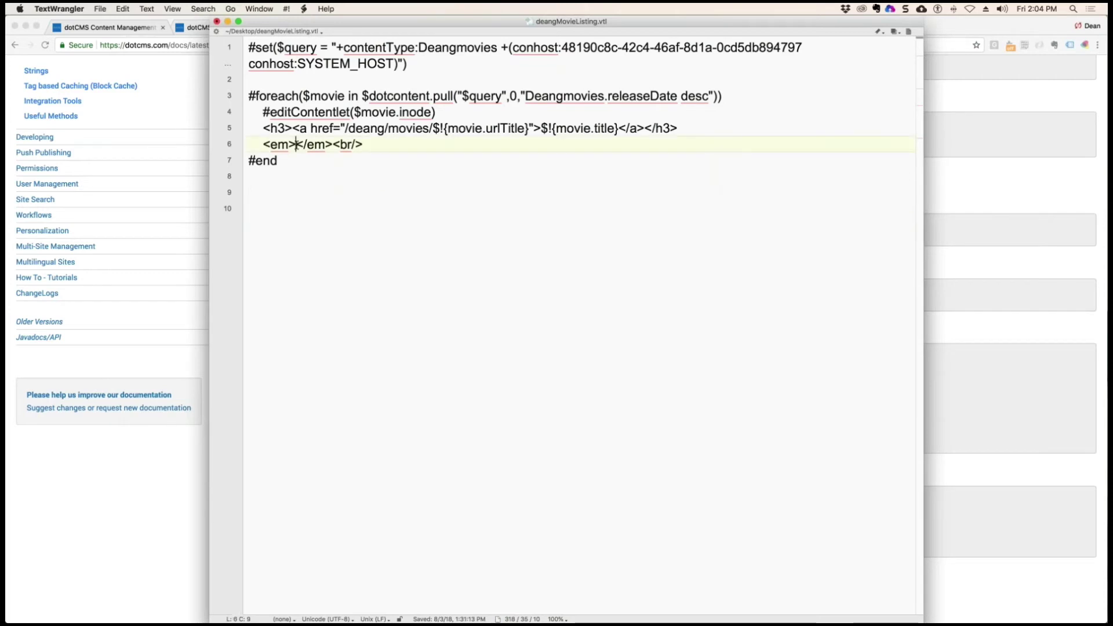
pyautogui.press('super+v')
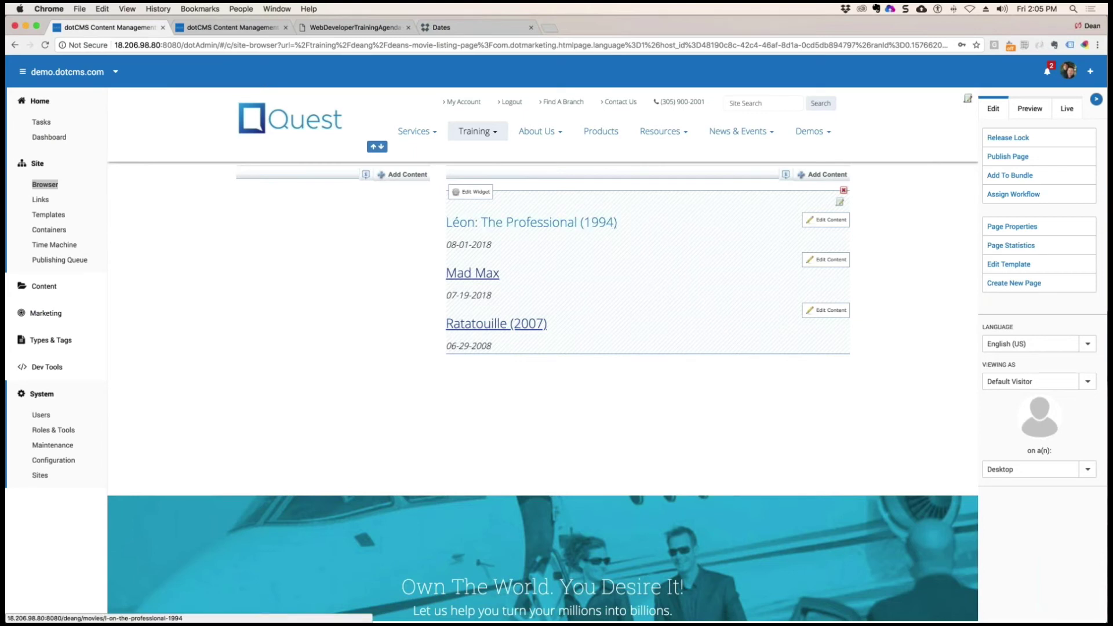
# Open the Léon: The Professional (1994) detail page in dotCMS and select all the code in its movie detail widget
pyautogui.click(513, 223)
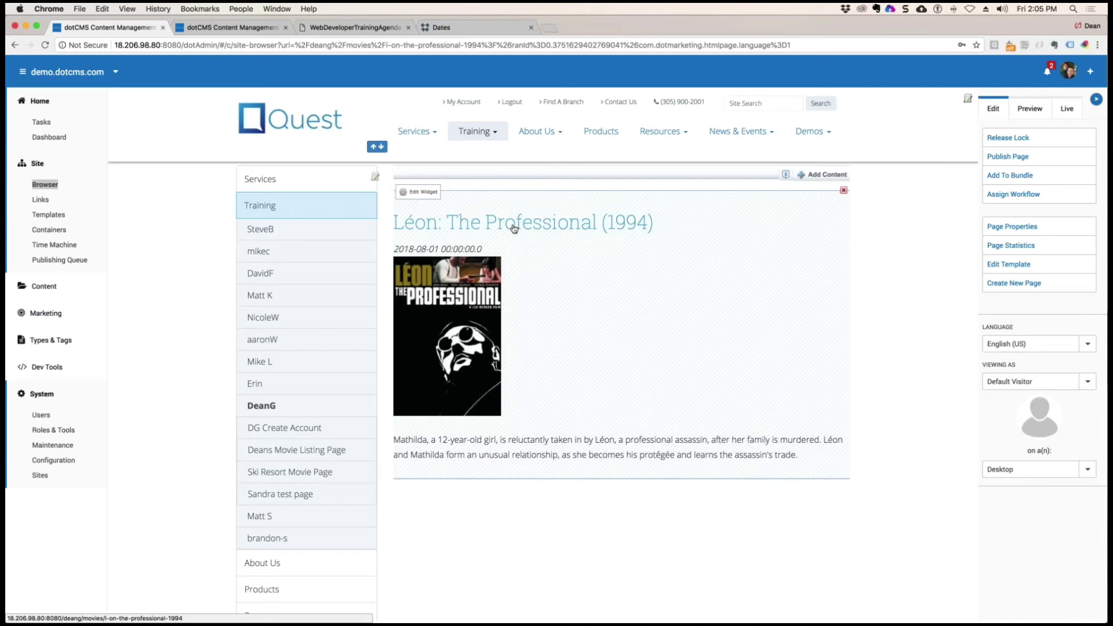
pyautogui.click(422, 192)
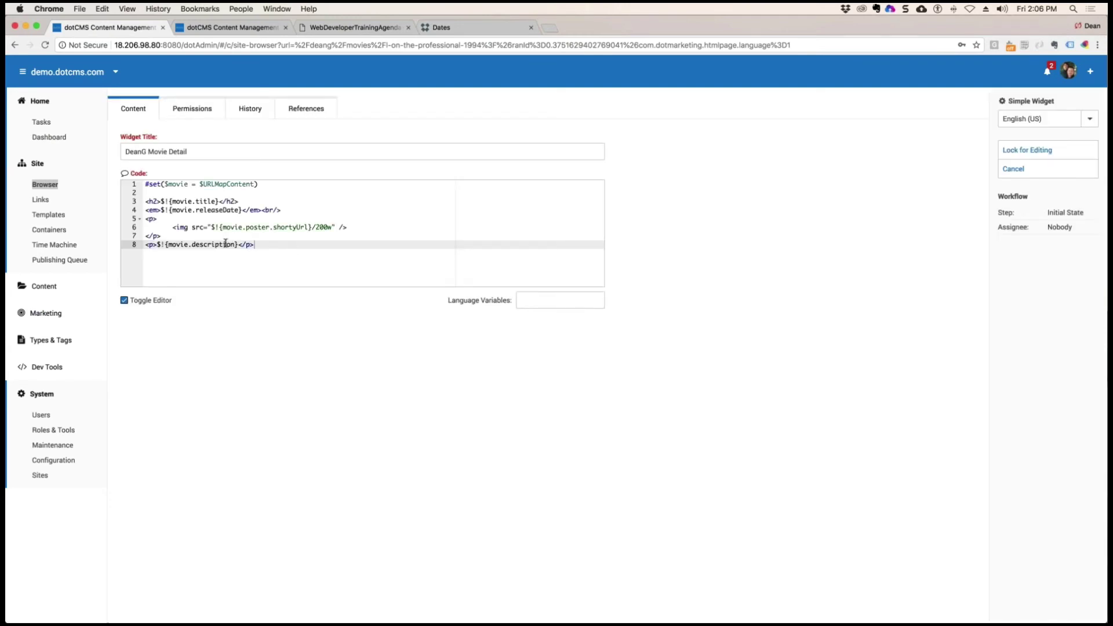
pyautogui.moveTo(255, 244); pyautogui.dragTo(145, 202)
pyautogui.click(272, 242)
pyautogui.press('super+a')
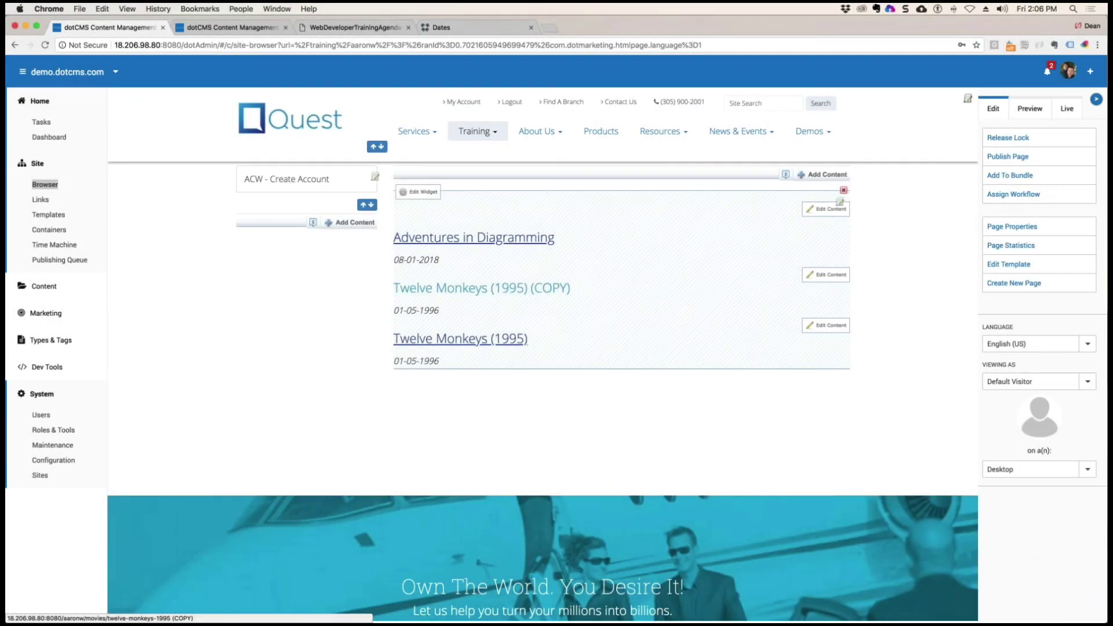
# Copy the link address of Adventures in Diagramming, paste it as the address in a new browser tab and select its path portion
pyautogui.rightClick(487, 237)
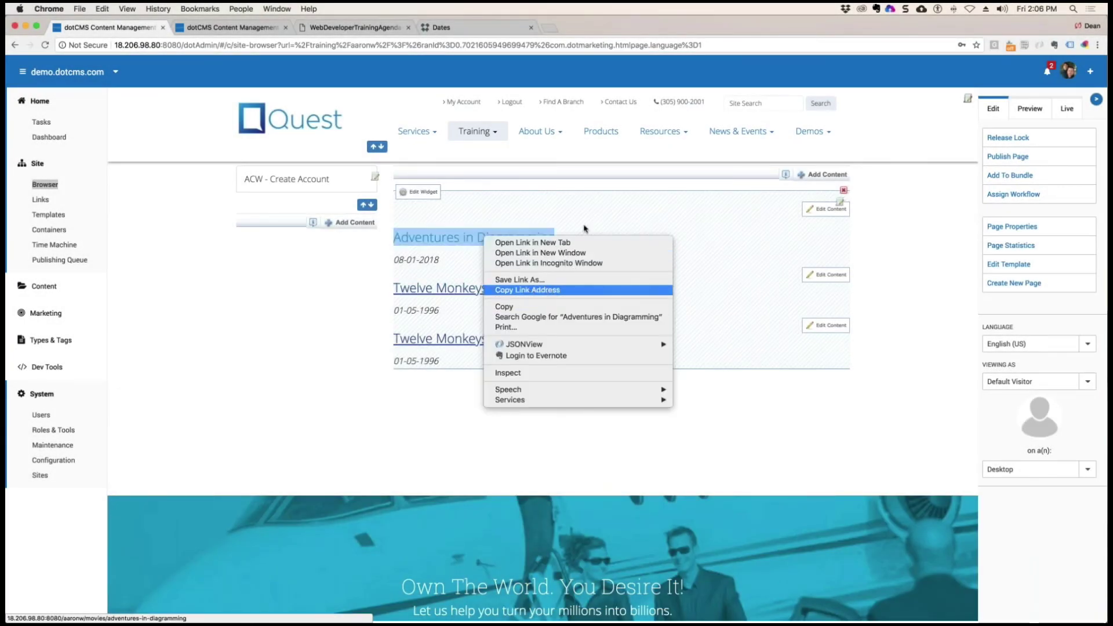
pyautogui.click(584, 289)
pyautogui.click(550, 27)
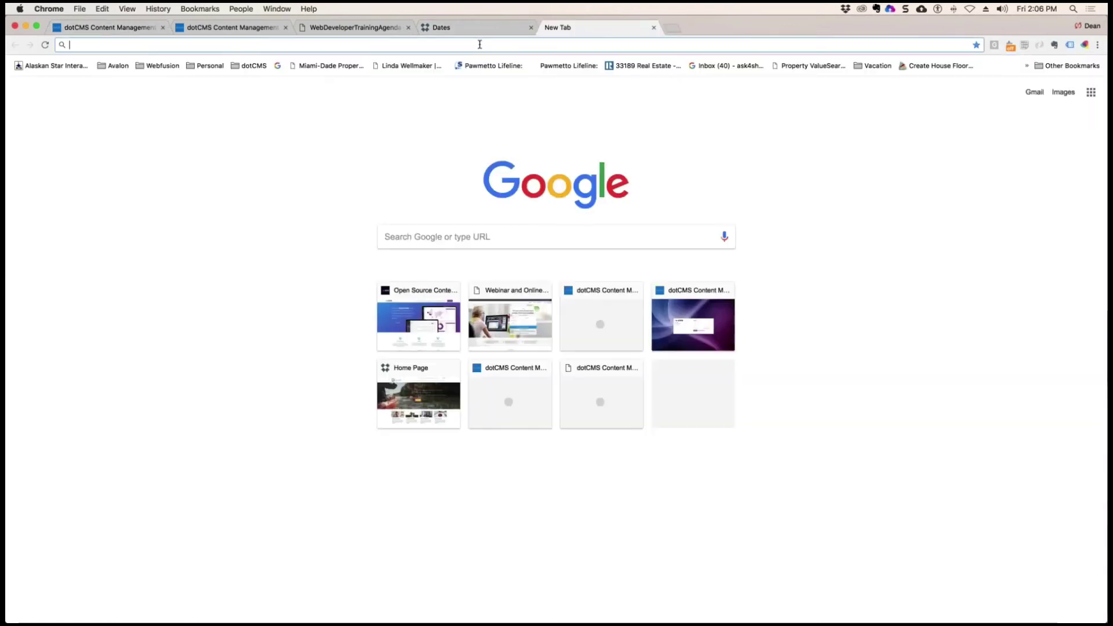
pyautogui.press('super+v')
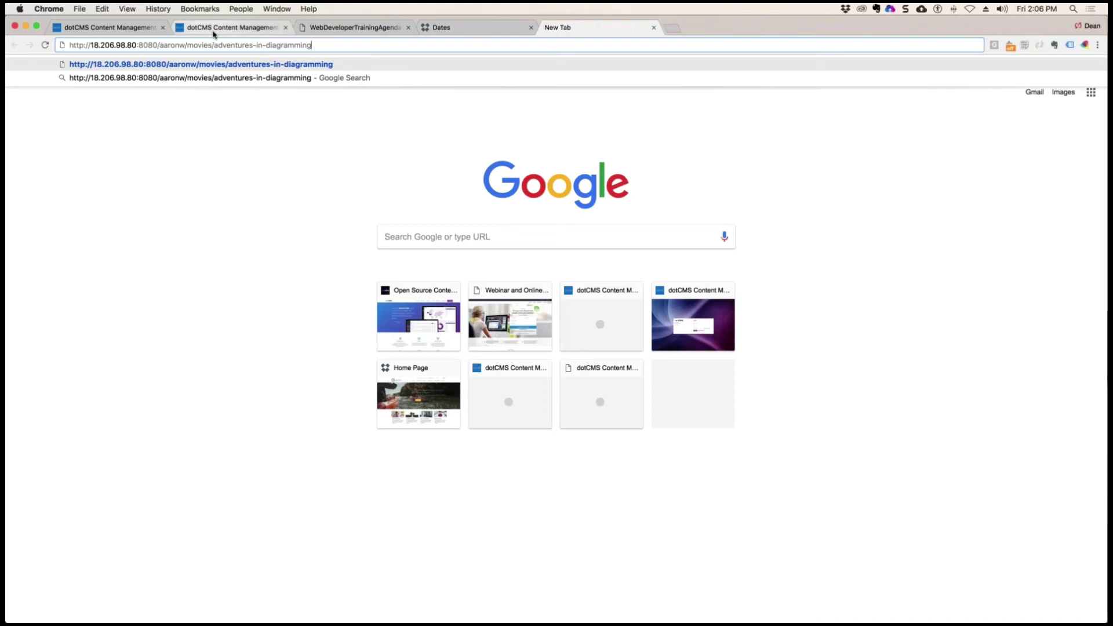
pyautogui.moveTo(158, 44); pyautogui.dragTo(318, 45)
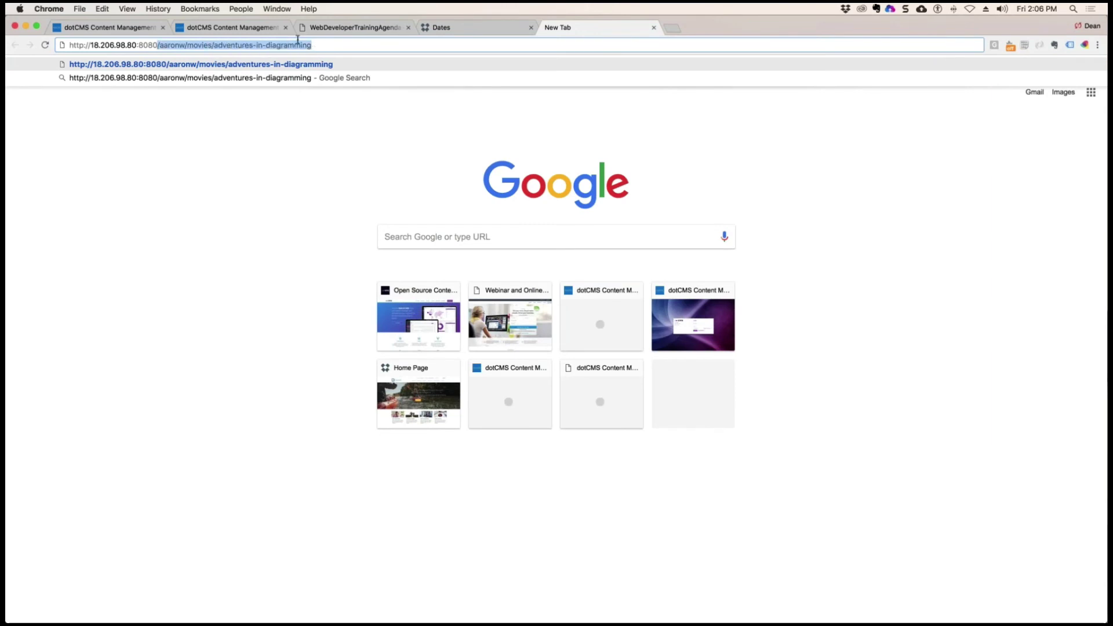
# Return to the second dotCMS tab and search the content types for "AAr"
pyautogui.click(196, 29)
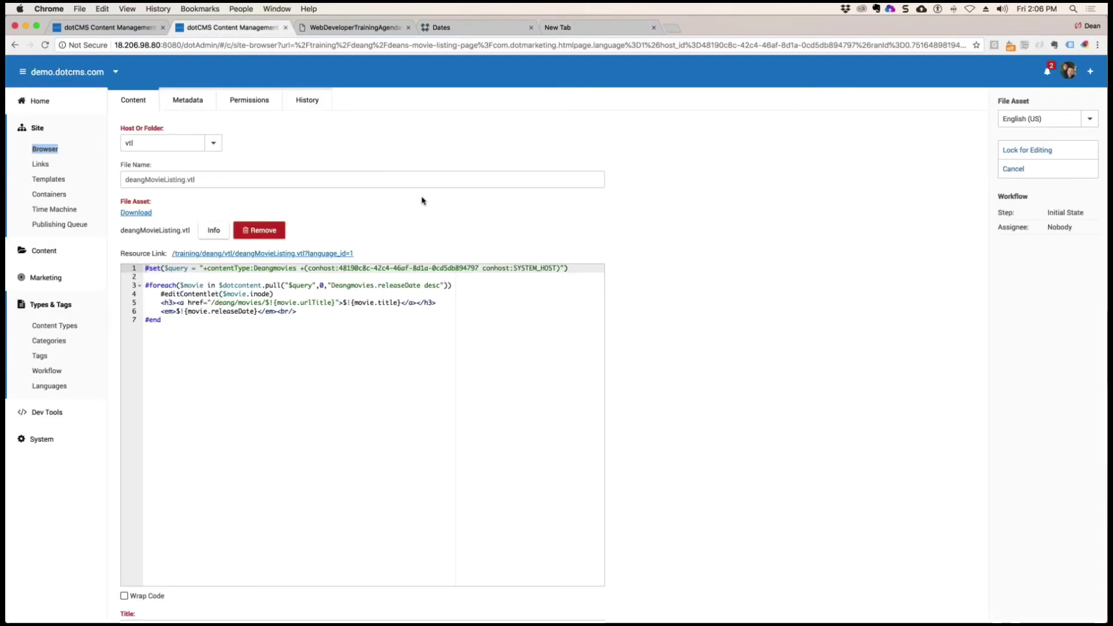
pyautogui.click(62, 327)
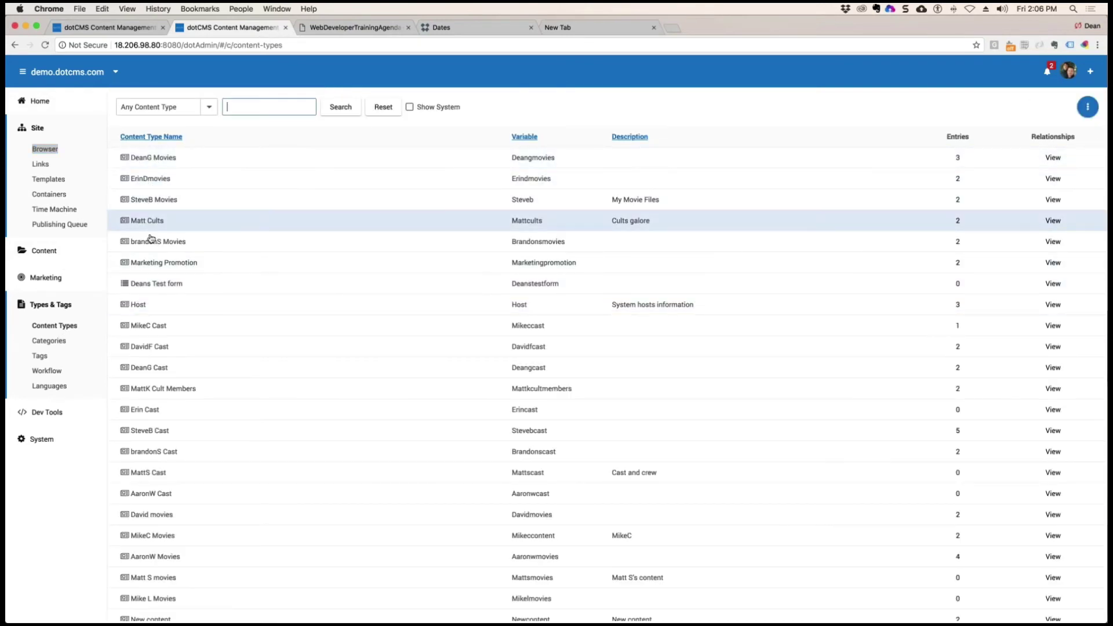
pyautogui.scroll(-3, 157, 363)
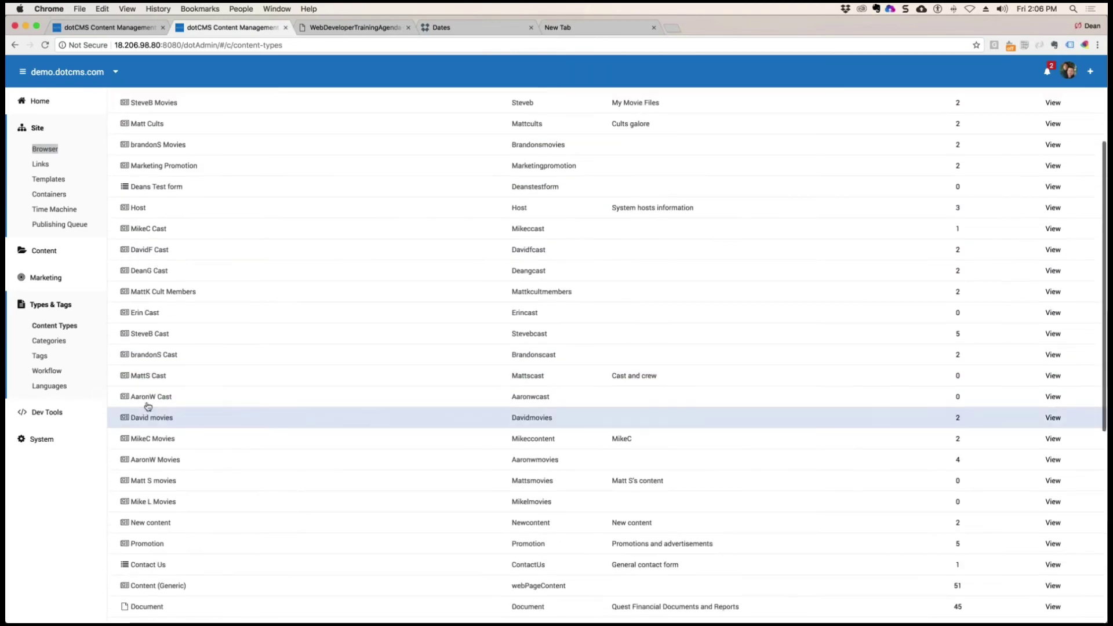
pyautogui.scroll(3, 191, 238)
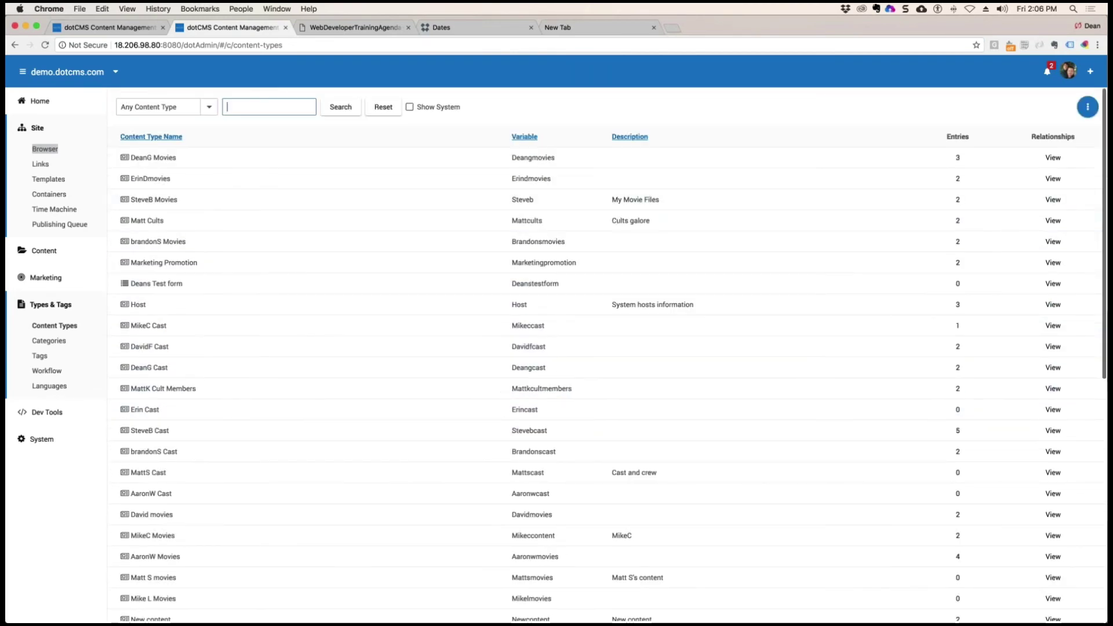
pyautogui.write('AA')
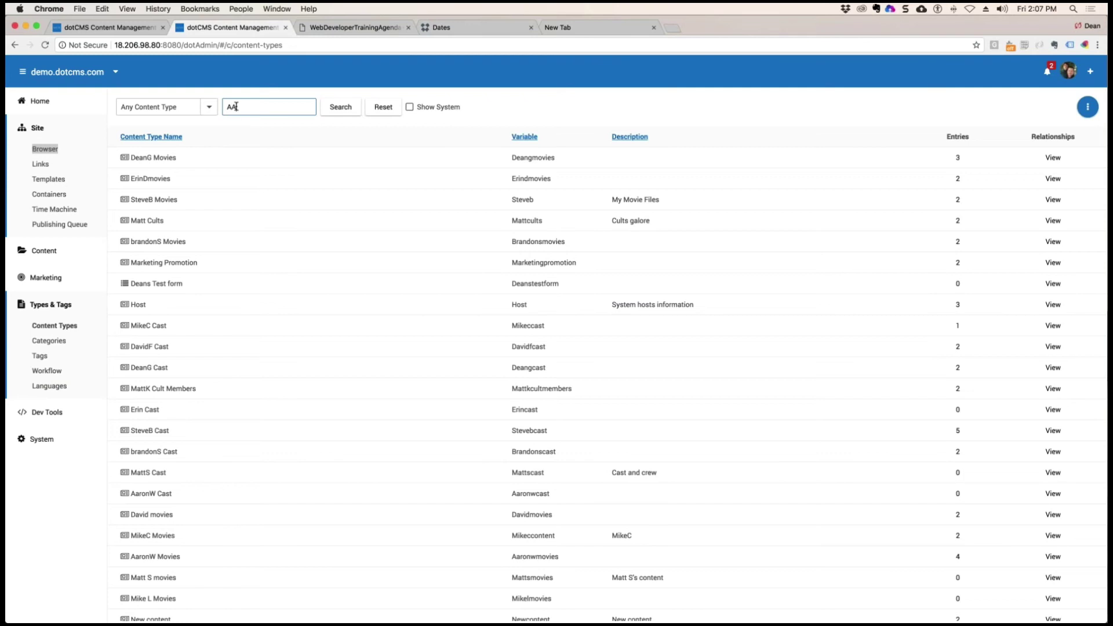
pyautogui.write('r')
pyautogui.click(341, 106)
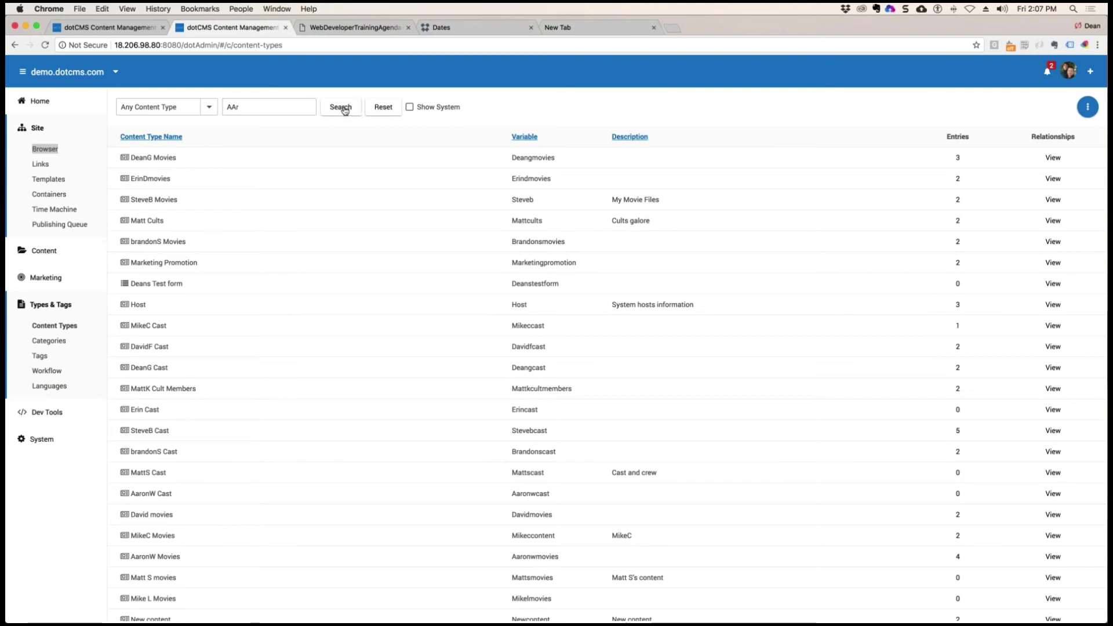
# Open the properties of the AaronW Movies content type and check its URL map pattern and detail page
pyautogui.click(156, 182)
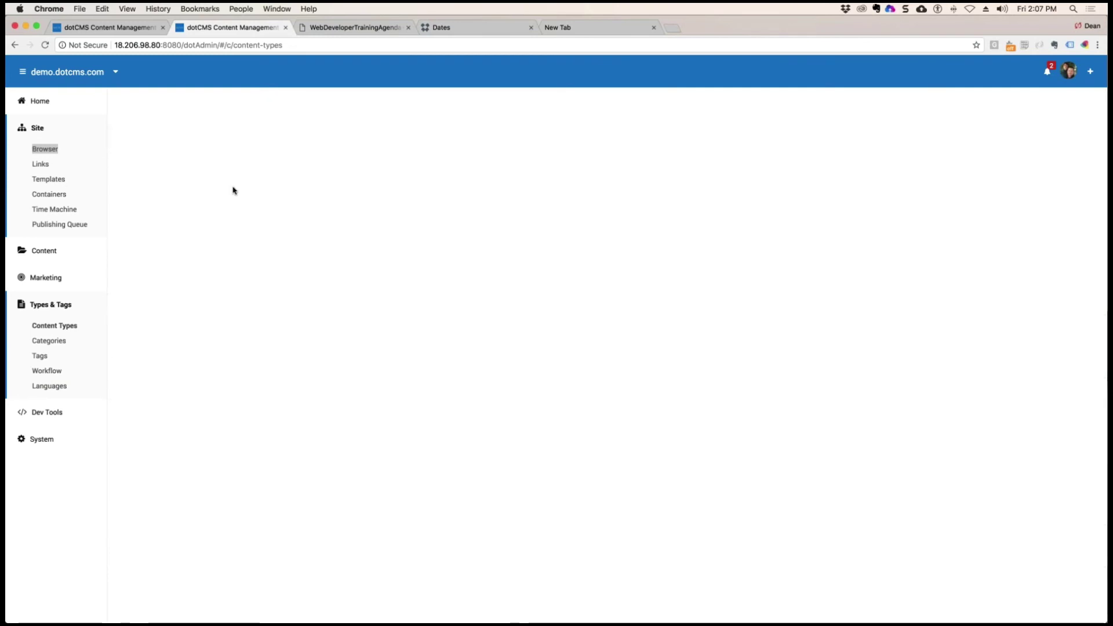
pyautogui.click(183, 109)
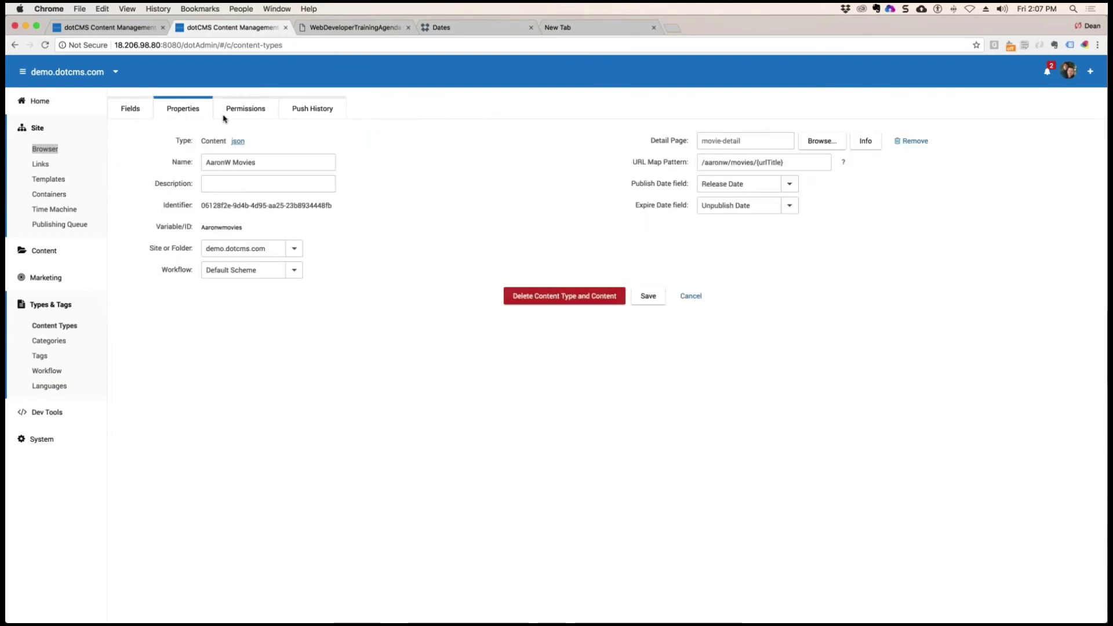
pyautogui.click(776, 161)
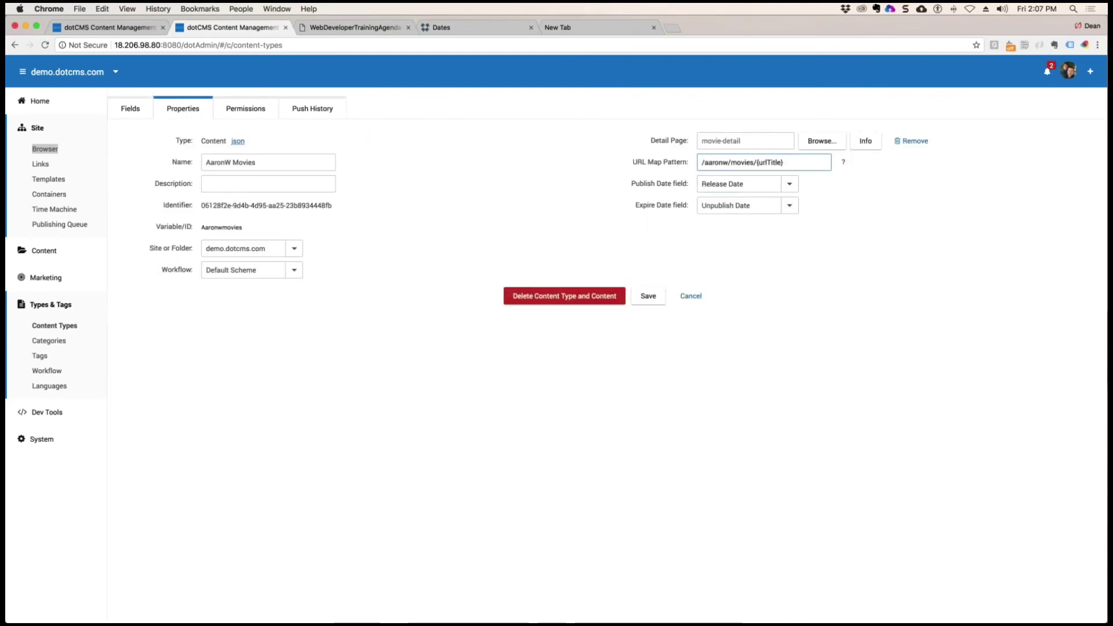
pyautogui.click(733, 139)
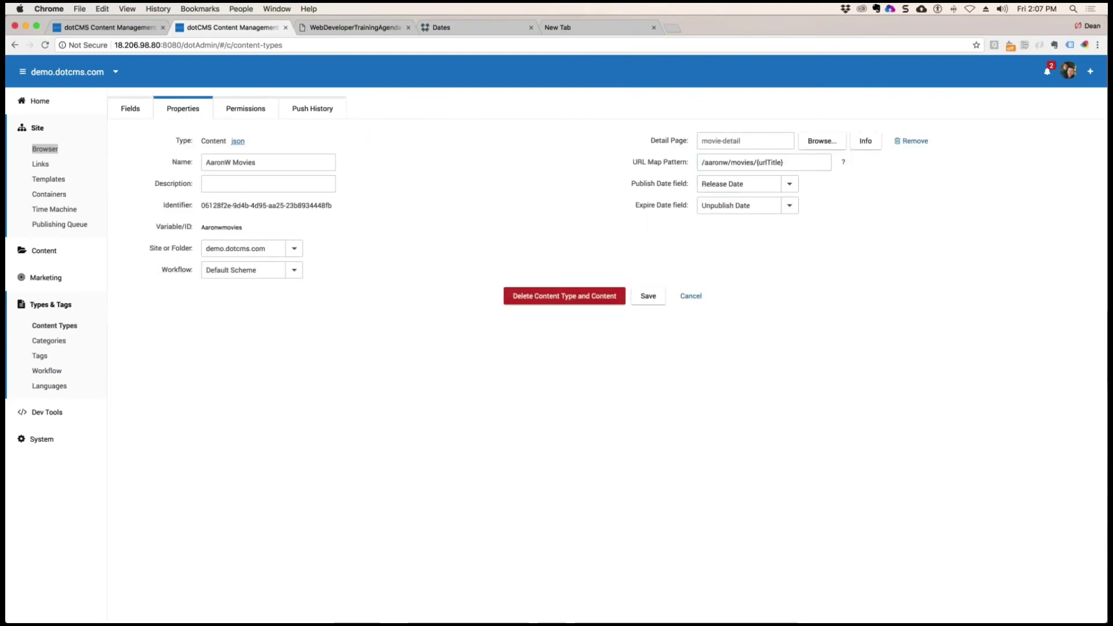
# Switch to deangMovieListing.vtl in TextWrangler and paste the copied movie link two lines below #end
pyautogui.moveTo(1107, 348); pyautogui.dragTo(367, 243)
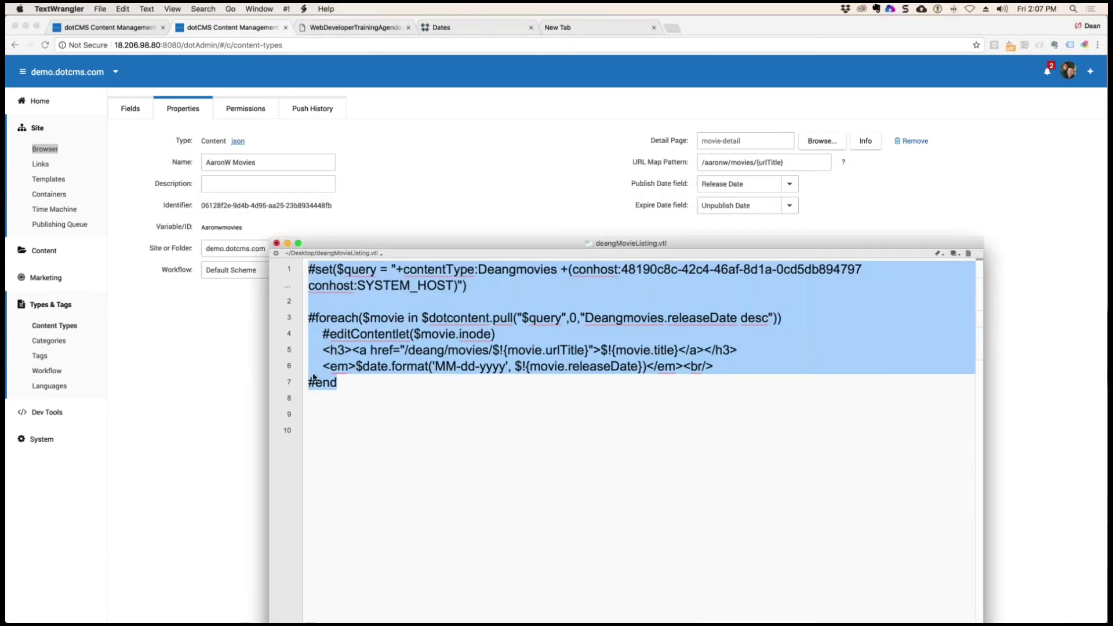
pyautogui.click(363, 390)
pyautogui.press('Return')
pyautogui.press('Return')
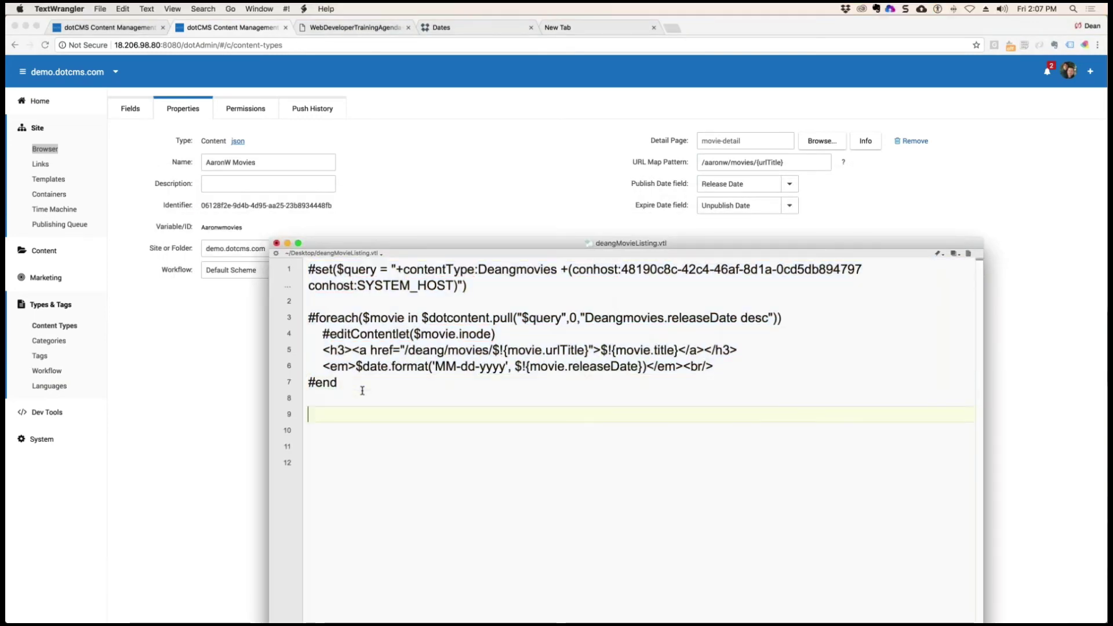
pyautogui.press('super+v')
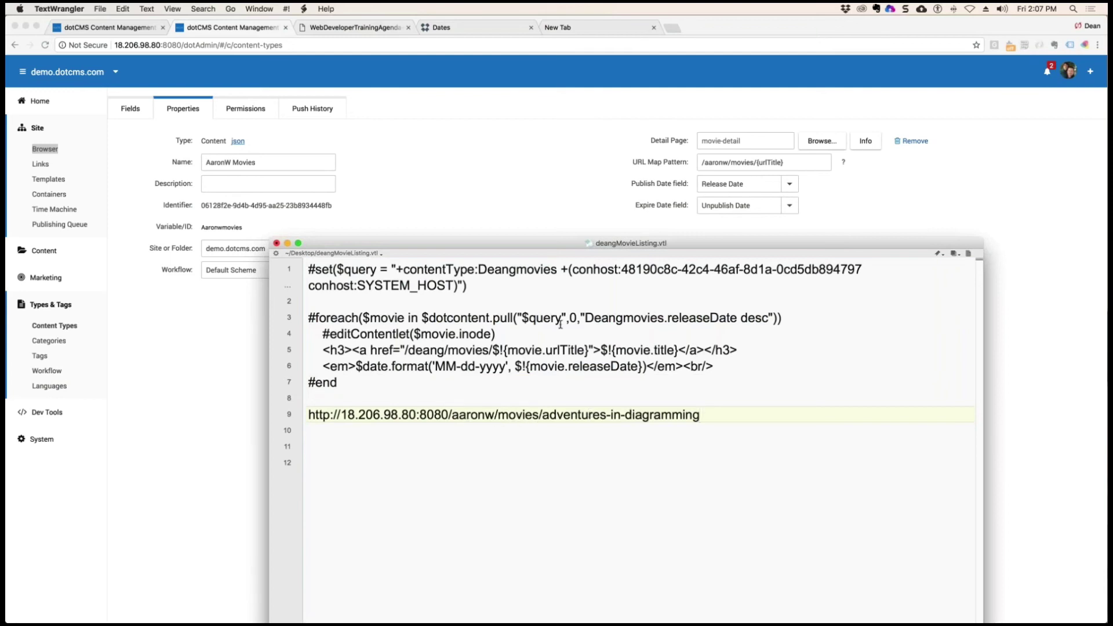
pyautogui.press('super+w')
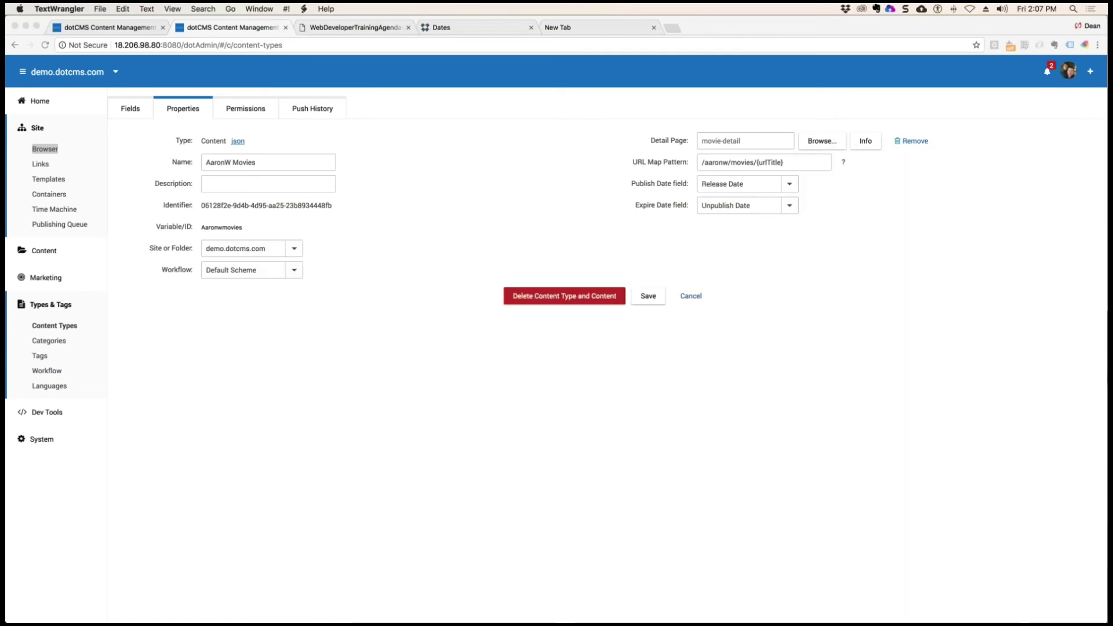
# Switch to the first dotCMS tab, open the Adventures in Diagramming detail page from the listing and lock it for editing
pyautogui.click(108, 27)
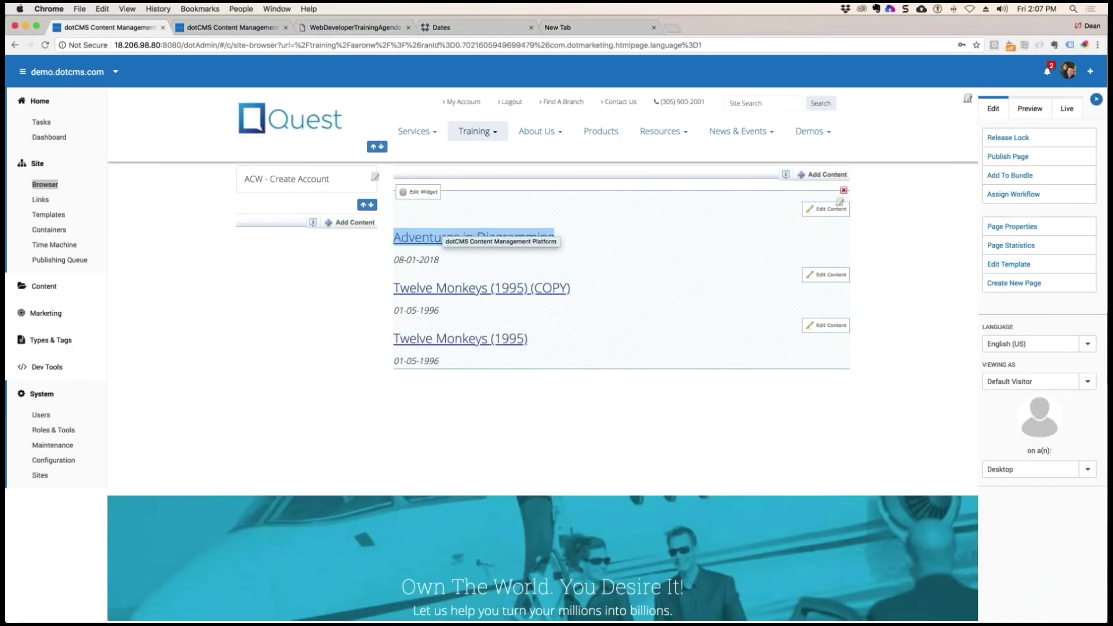
pyautogui.click(302, 293)
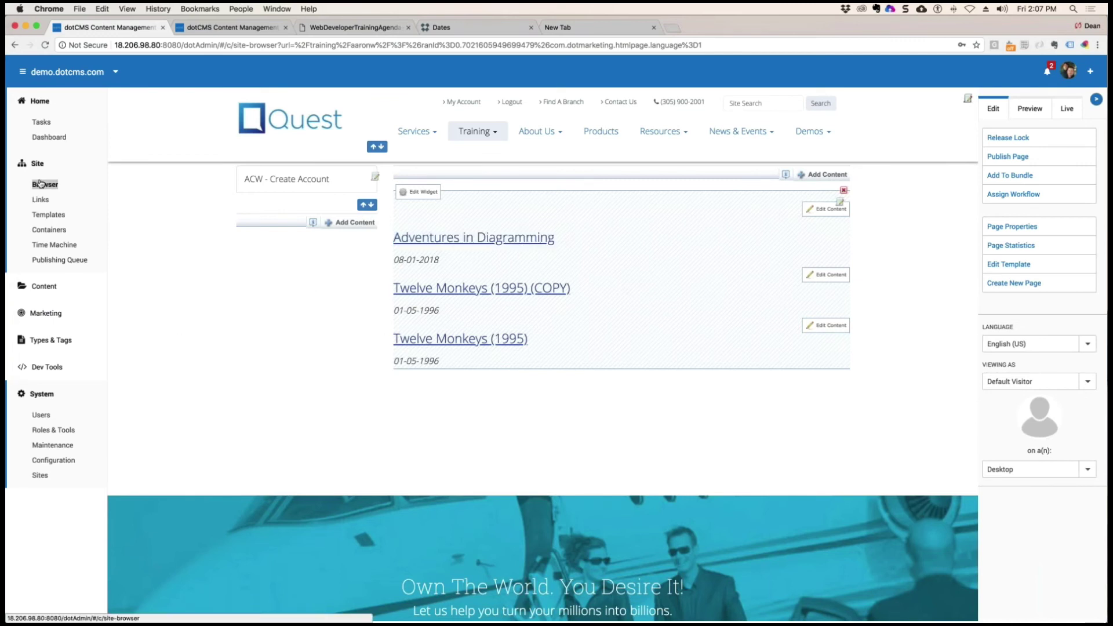
pyautogui.click(489, 237)
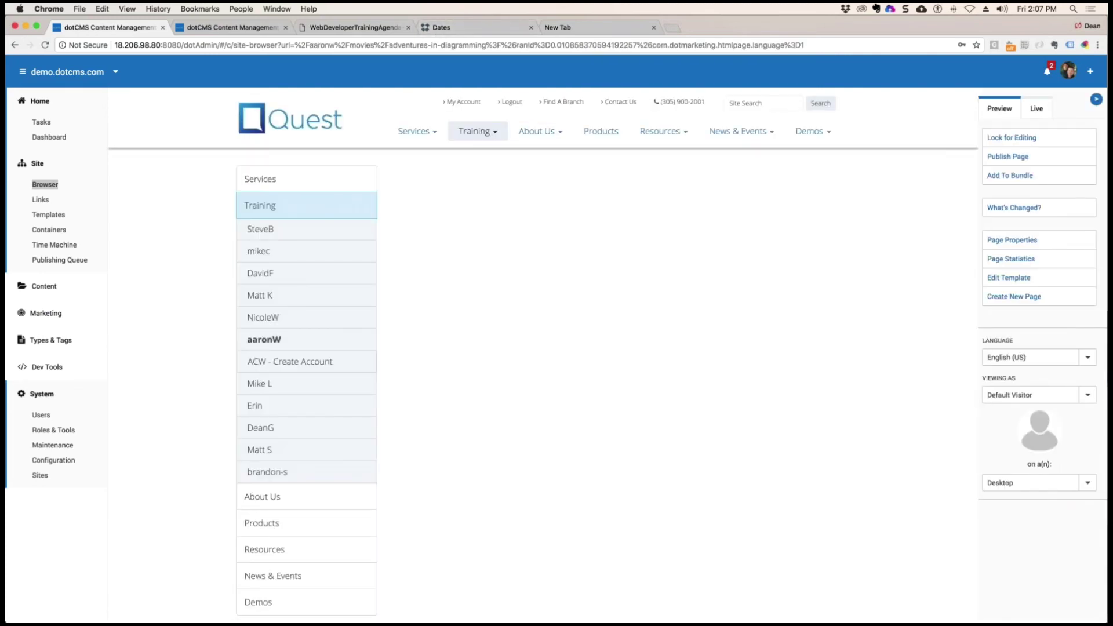
pyautogui.click(1023, 137)
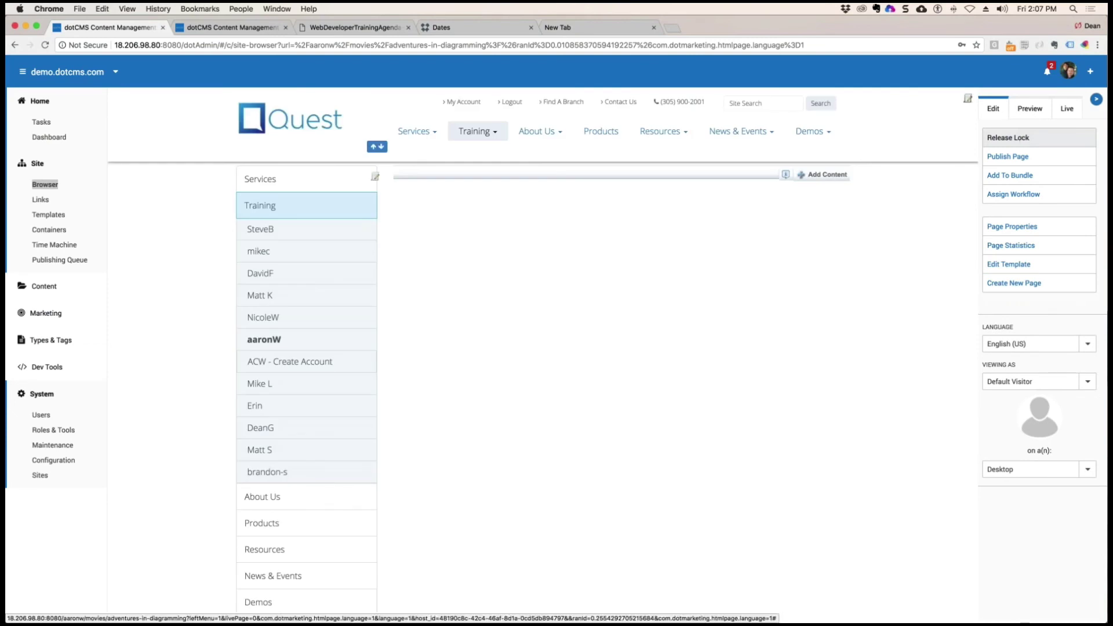
# Start a new Simple Widget in the detail page's main content area and title it Aarons Movie Detail Widget
pyautogui.click(826, 174)
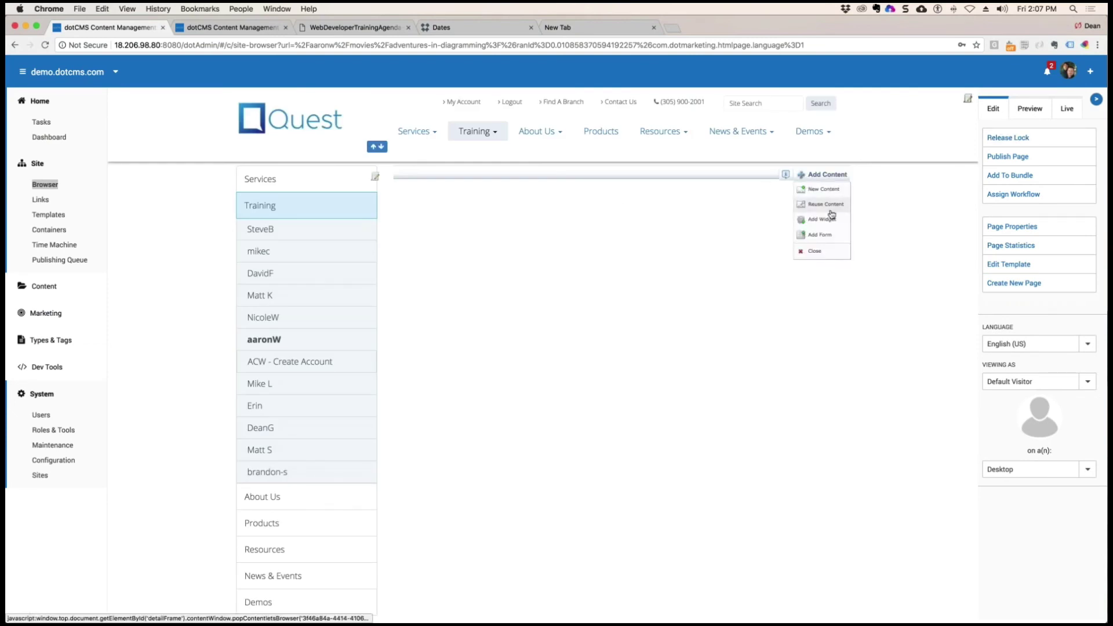
pyautogui.click(830, 219)
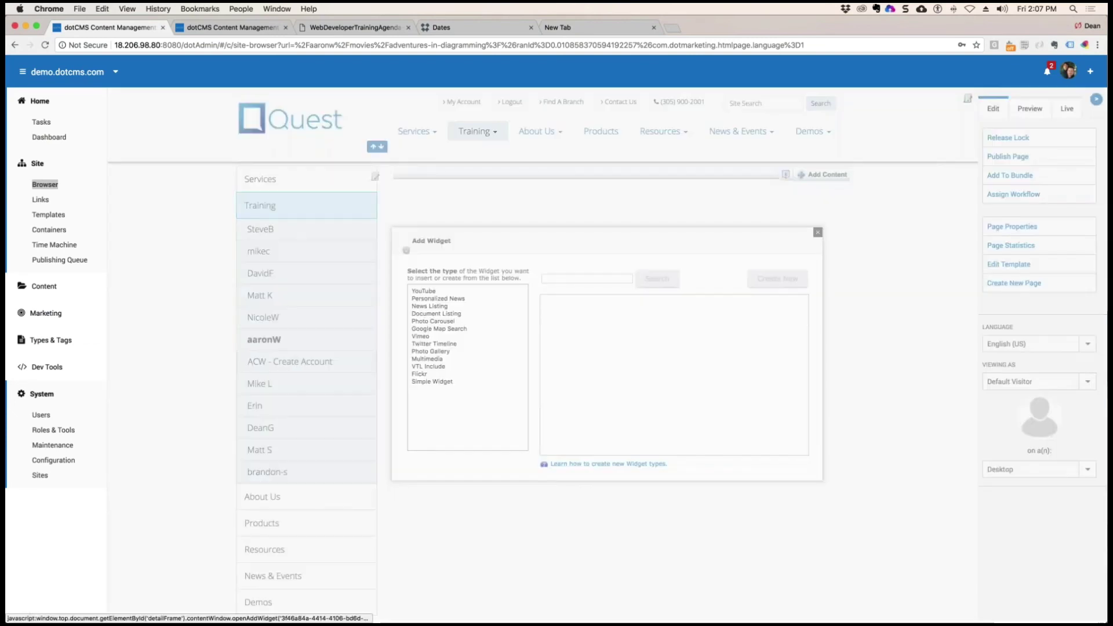
pyautogui.click(439, 382)
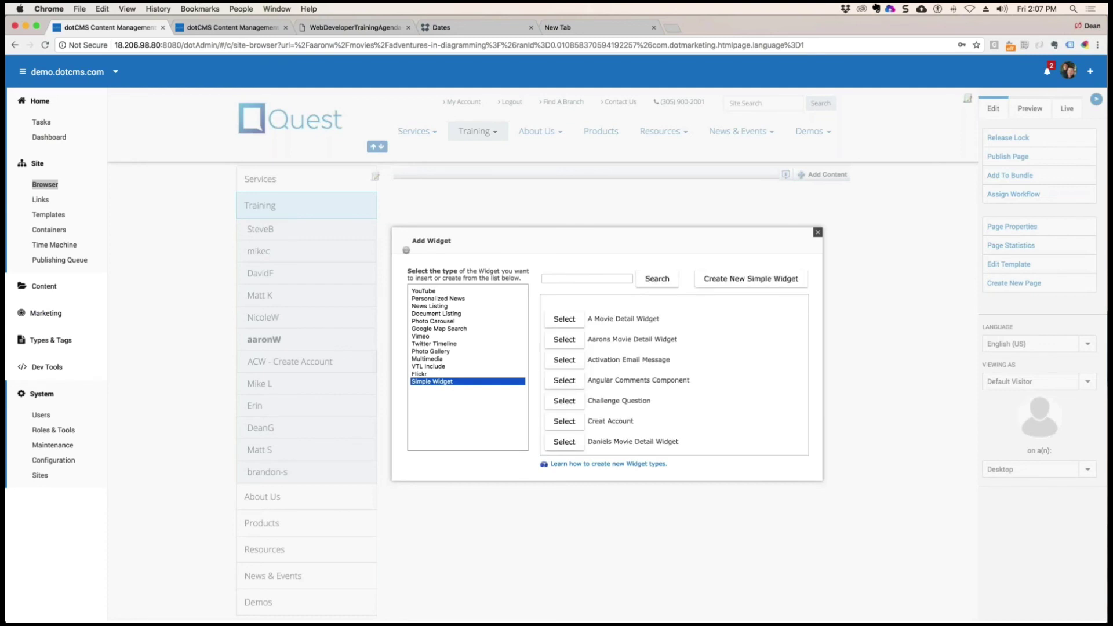
pyautogui.click(751, 279)
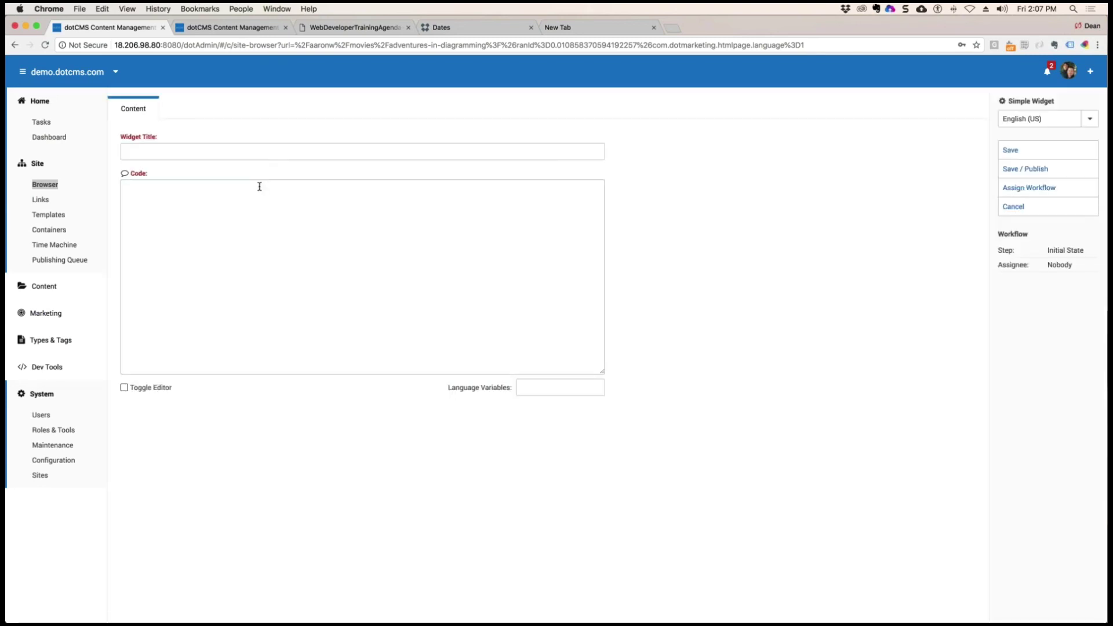
pyautogui.click(202, 157)
pyautogui.write('Aarons M')
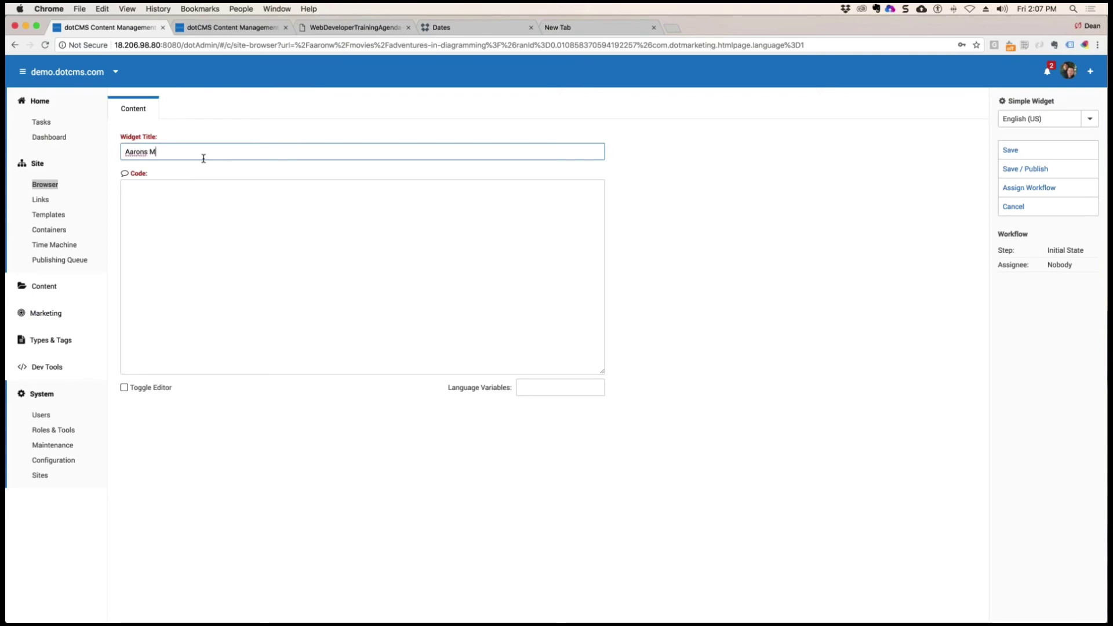
pyautogui.write('ovie Detail Widge')
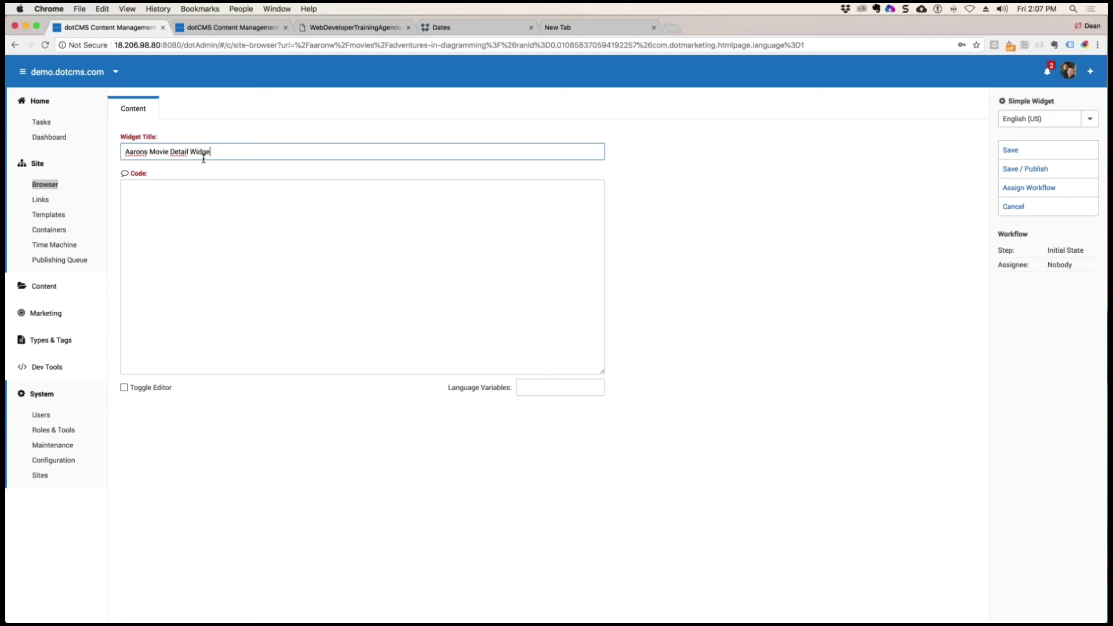
pyautogui.write('t')
# Enter code setting $movie to $URLMapContent and outputting its title, releaseDate, poster at 200w and description, and save and publish the widget
pyautogui.click(224, 209)
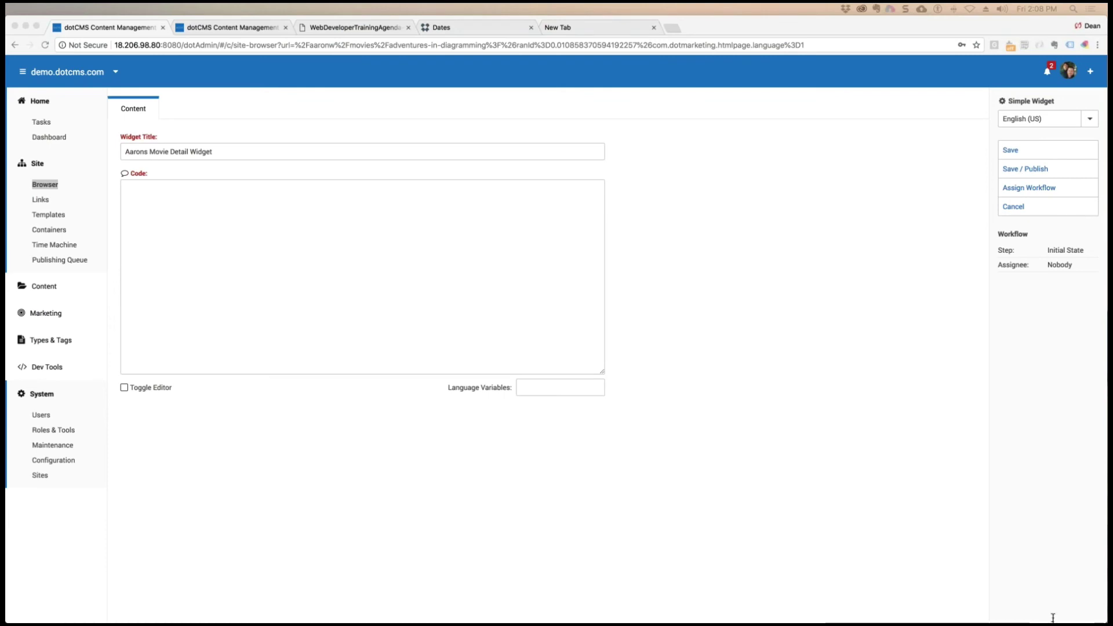
pyautogui.click(220, 276)
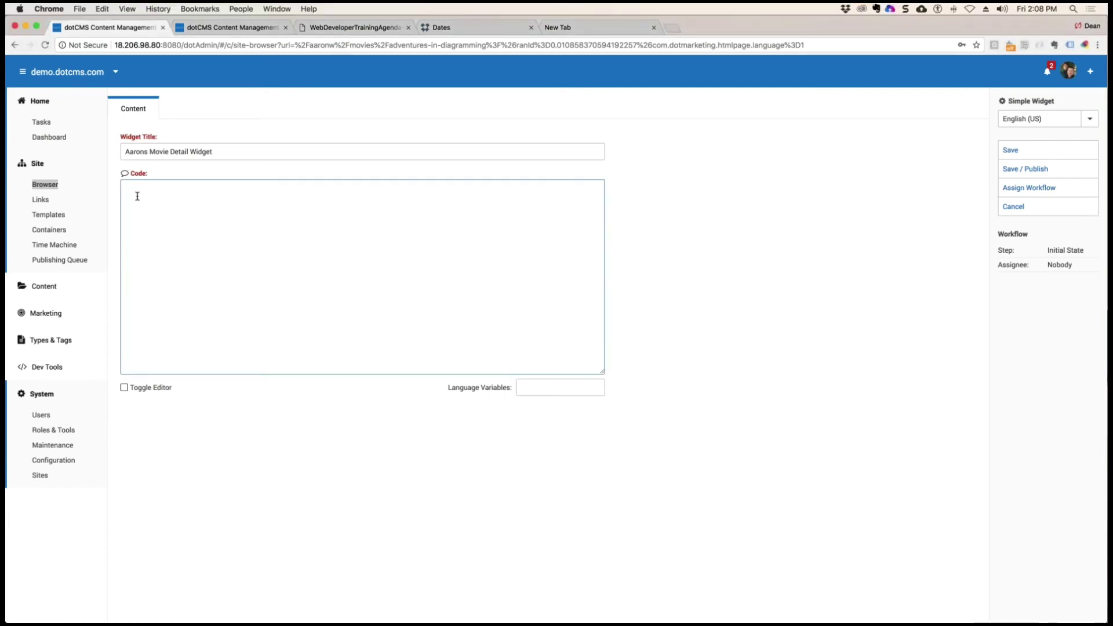
pyautogui.write('#set($movie = $URLMapContent)  <h2>$!{movie.title}</h2> <em>$!{movie.releaseDate}</em><br/> <p> <img src="$!{movie.poster.shortyUrl}/200w" /> </p> <p>$!{movie.description}</p>')
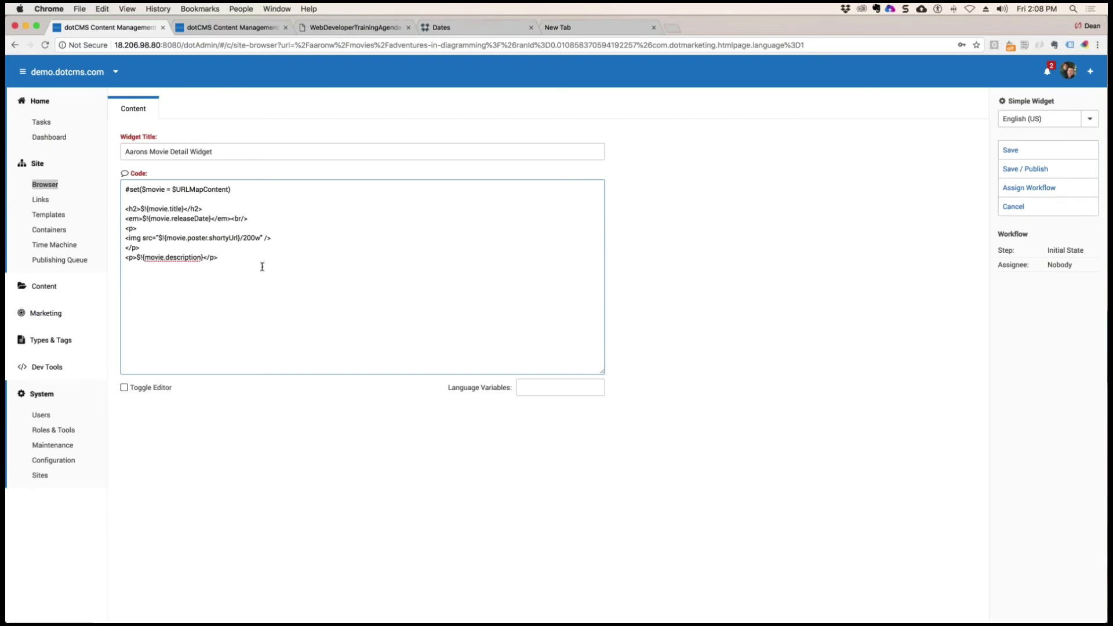
pyautogui.click(1025, 170)
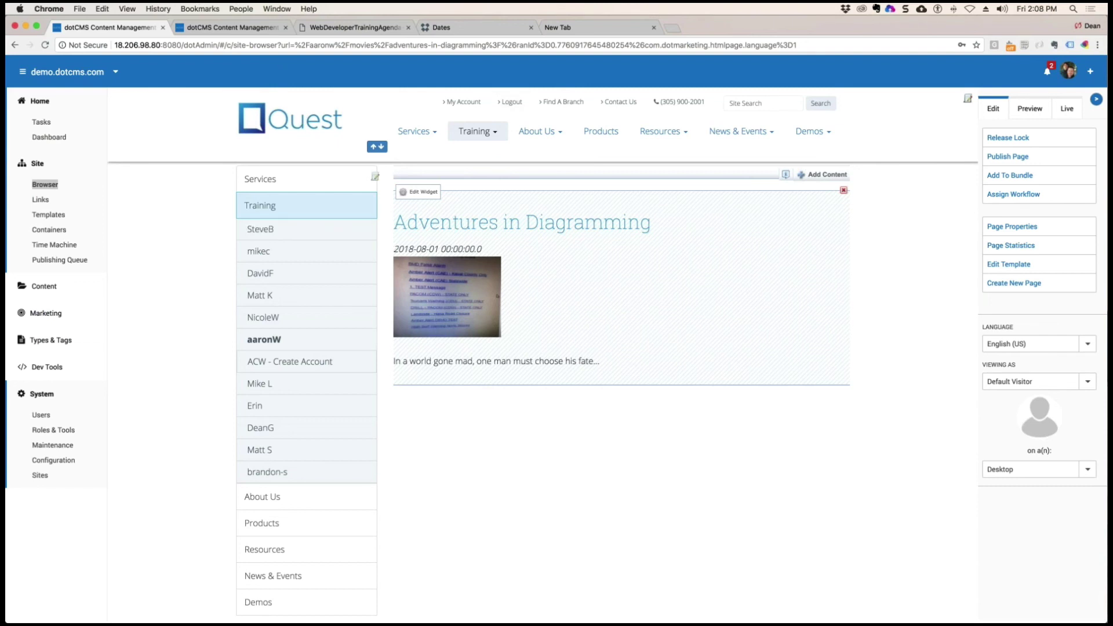
pyautogui.click(264, 339)
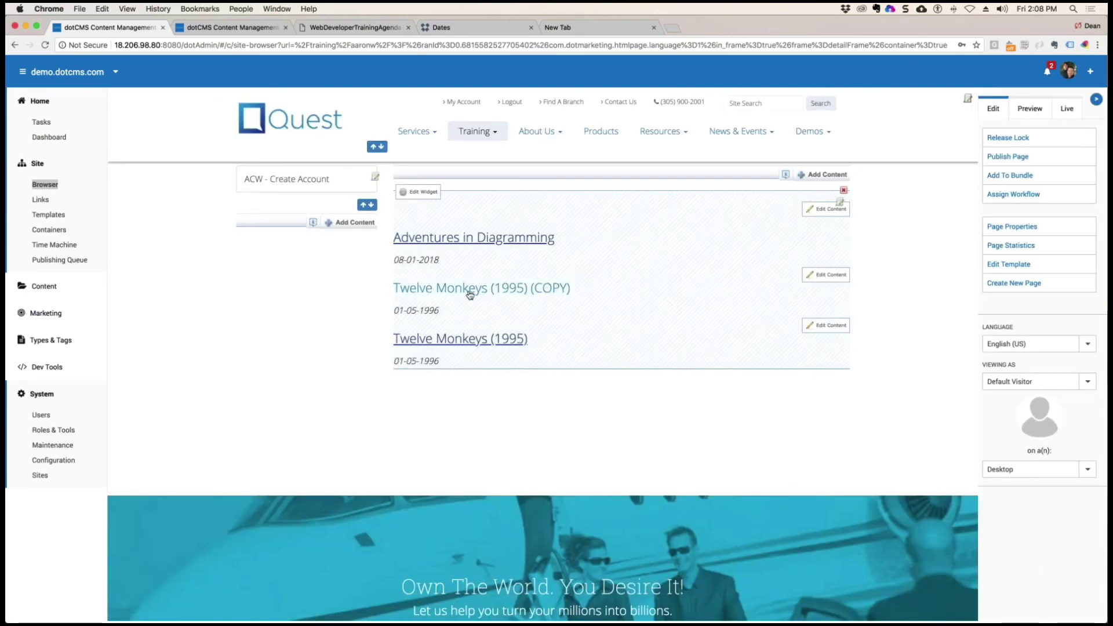
pyautogui.click(470, 295)
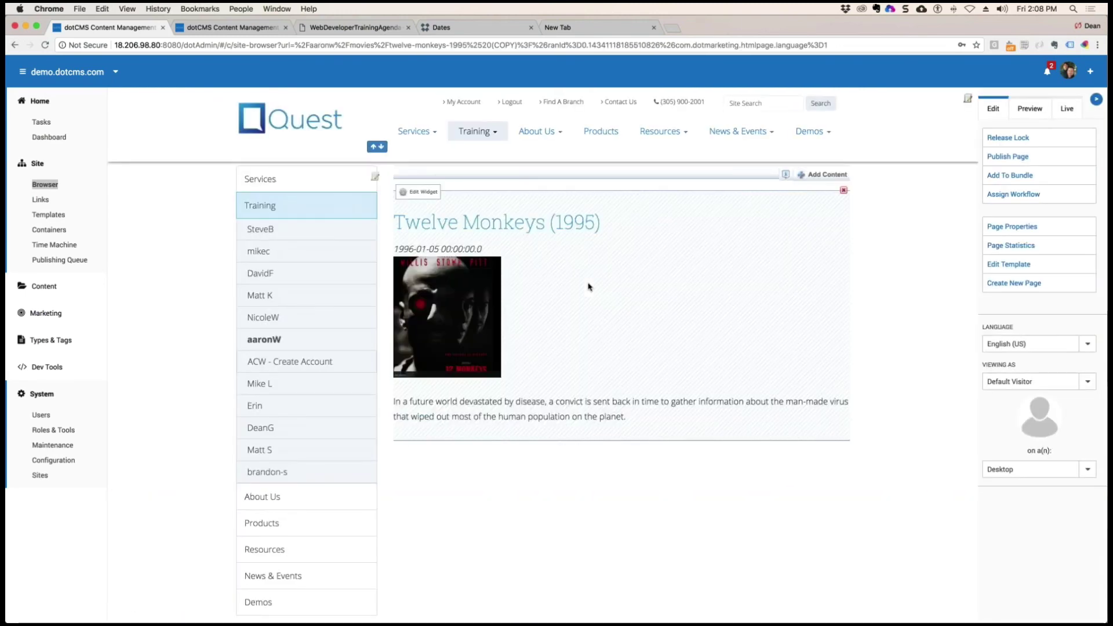
pyautogui.click(15, 45)
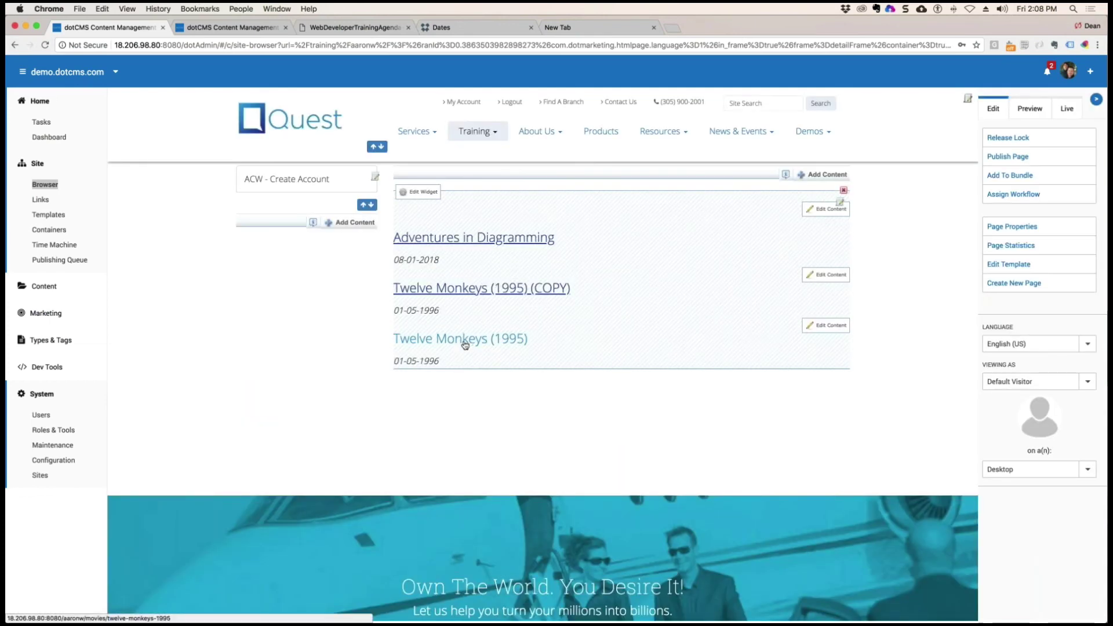
pyautogui.click(465, 342)
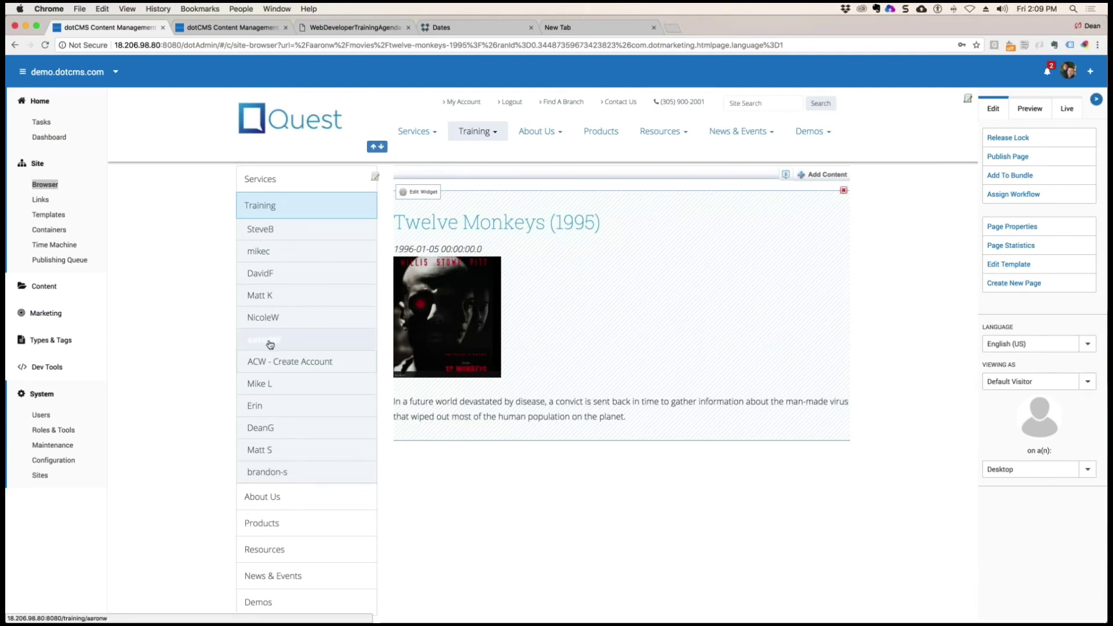
# Open a new incognito browser window and move it aside to uncover the dotCMS window
pyautogui.moveTo(7, 87)
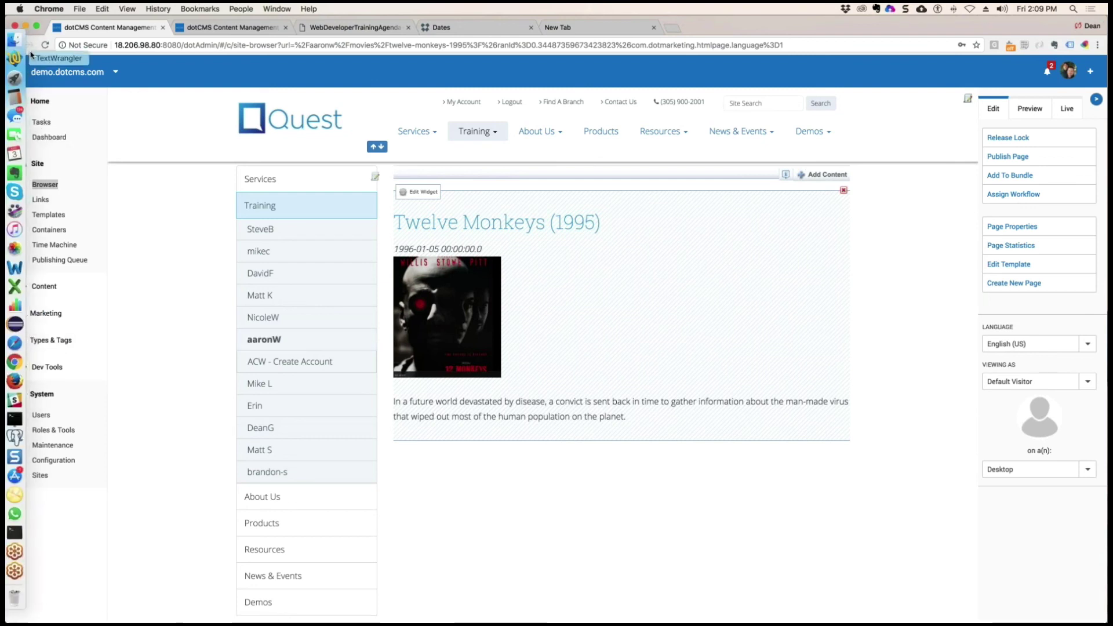
pyautogui.click(1097, 45)
pyautogui.click(1036, 77)
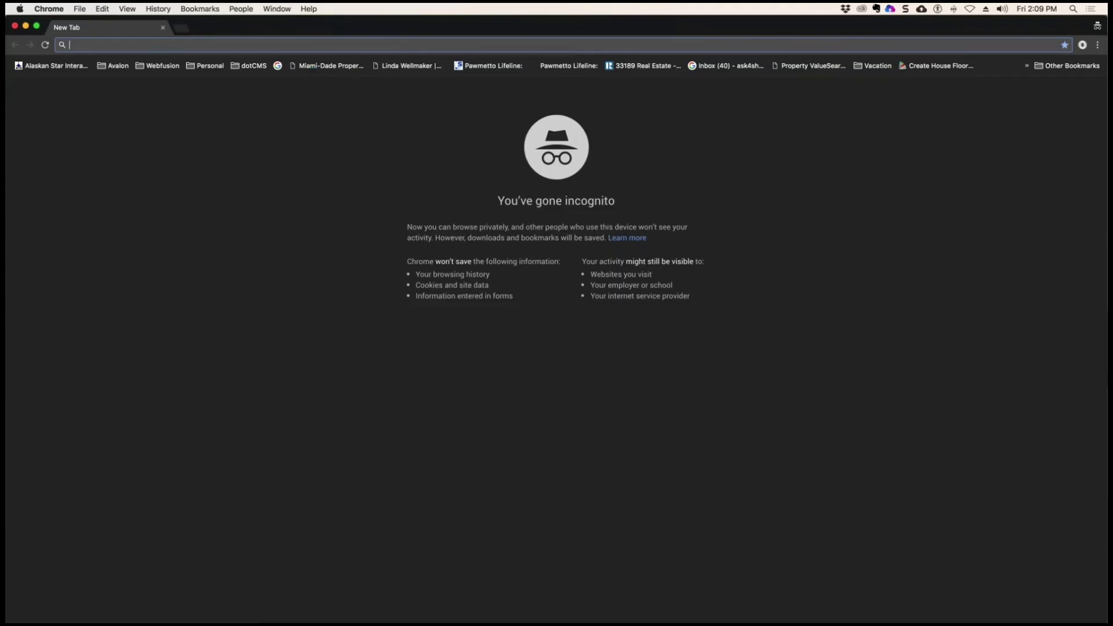
pyautogui.moveTo(580, 27); pyautogui.dragTo(1112, 110)
# Copy the host and port part of the dotCMS address, 18.206.98.80:8080, and load it in the incognito window
pyautogui.click(182, 45)
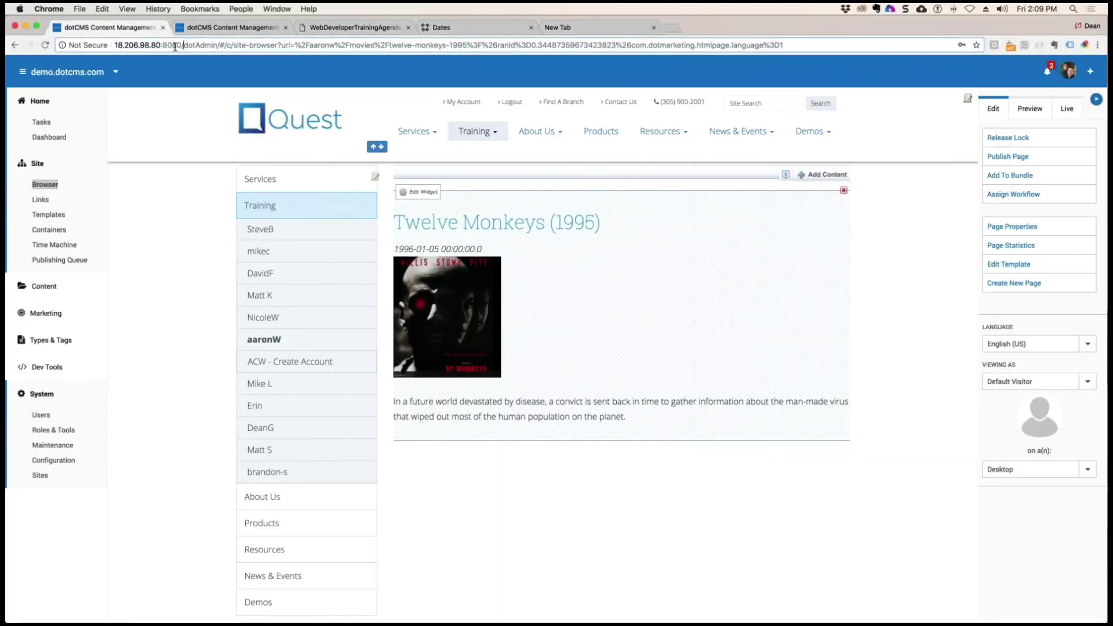
pyautogui.moveTo(180, 46); pyautogui.dragTo(81, 44)
pyautogui.press('super+c')
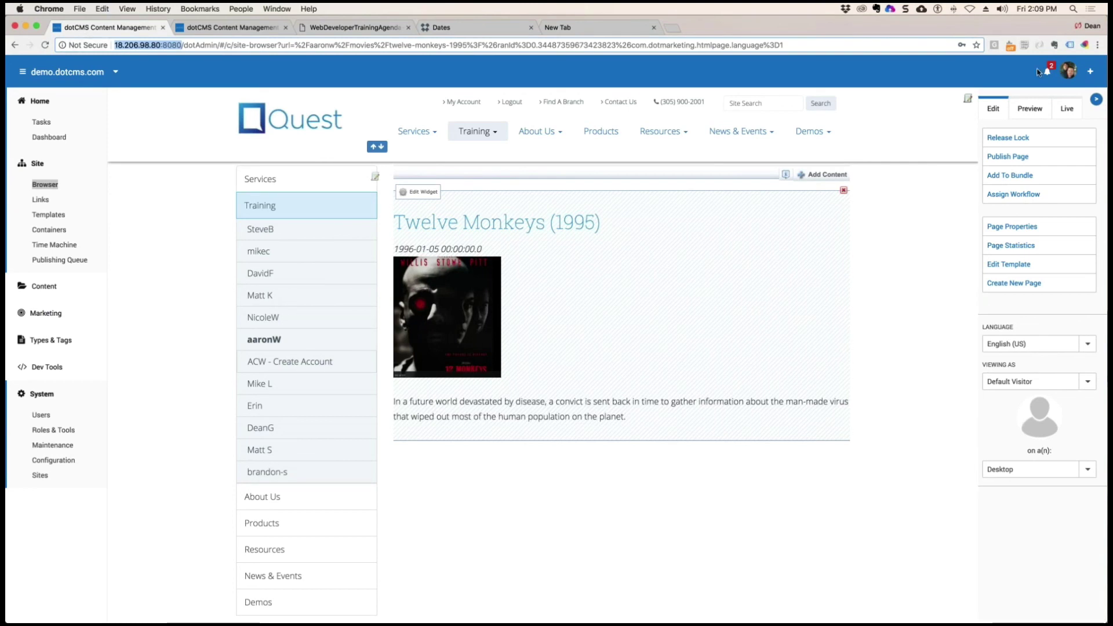
pyautogui.moveTo(1110, 152); pyautogui.dragTo(197, 26)
pyautogui.press('super+v')
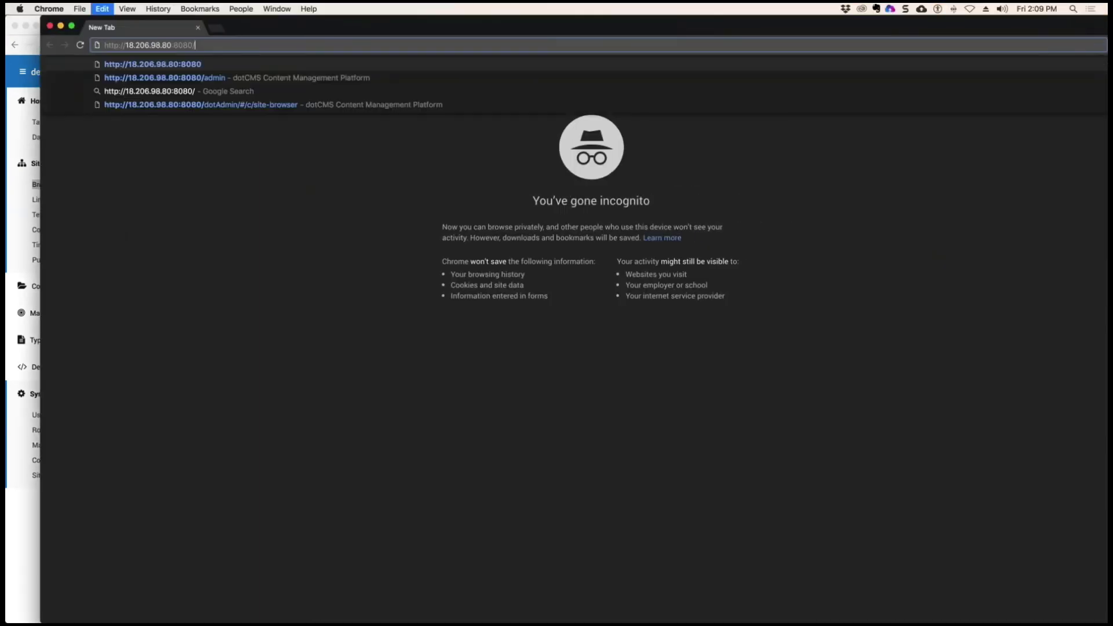
pyautogui.press('Return')
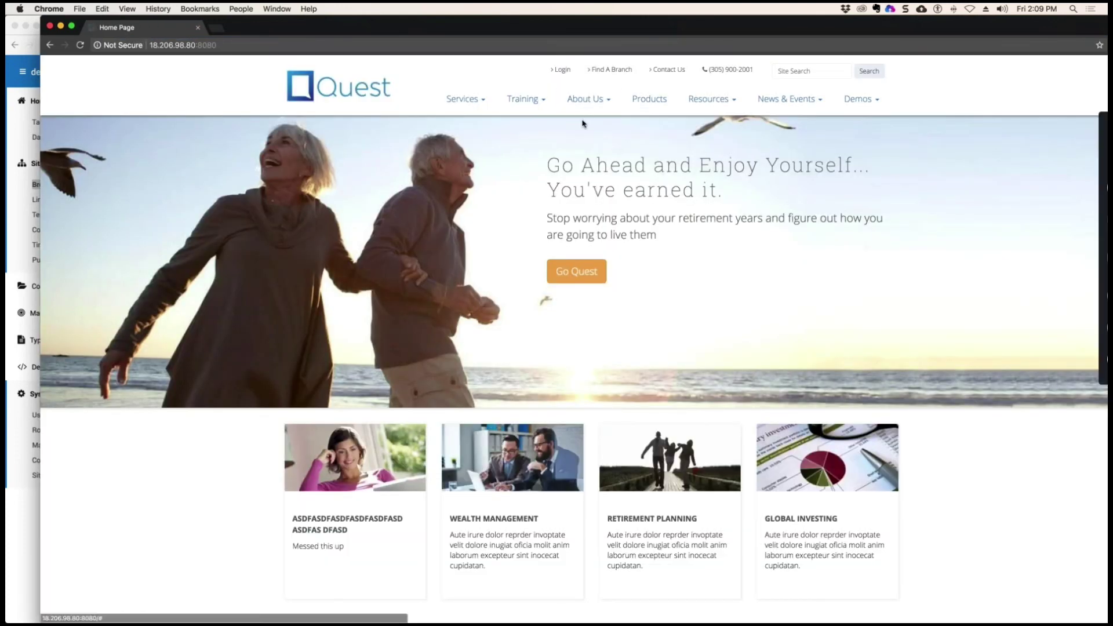
# Go to the DeanG training page's Deans Movie Listing Page and view the Ratatouille (2007) detail page
pyautogui.click(538, 101)
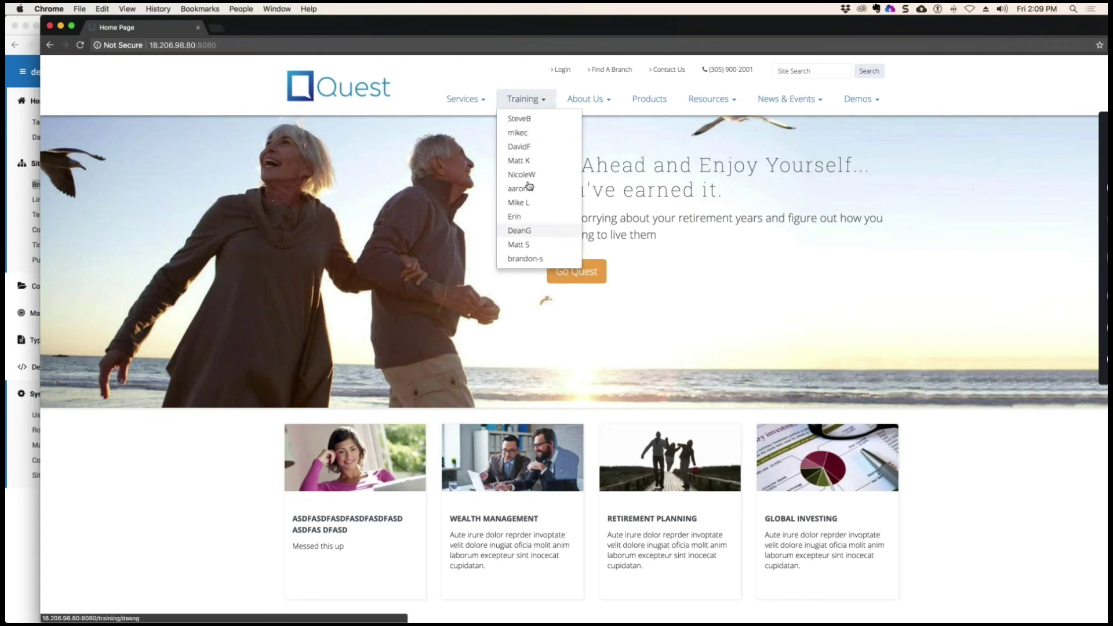
pyautogui.click(543, 234)
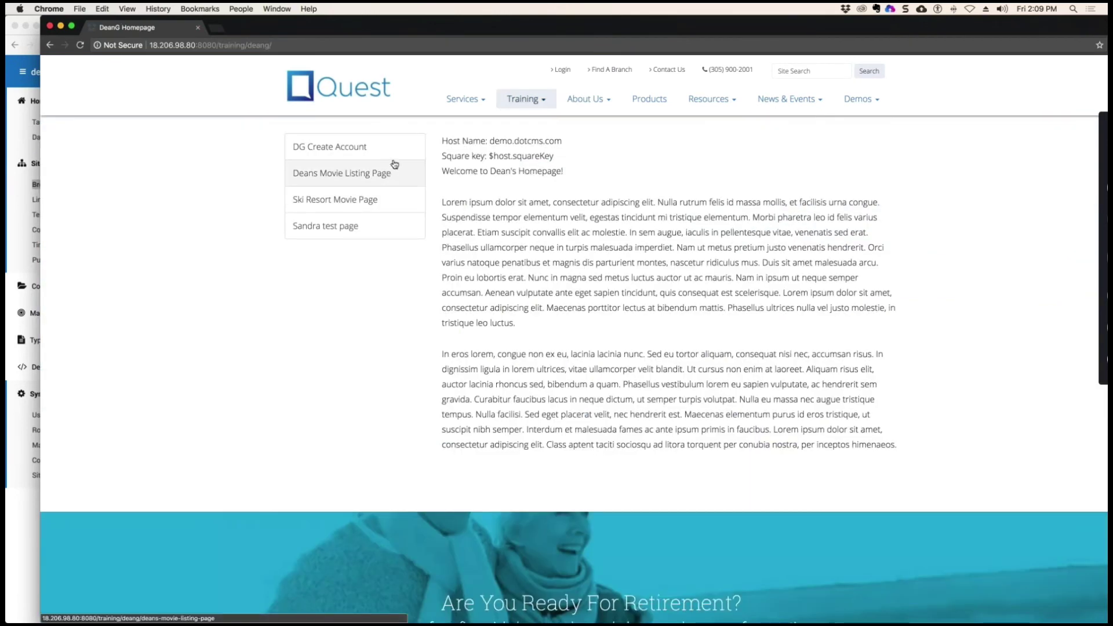
pyautogui.click(351, 178)
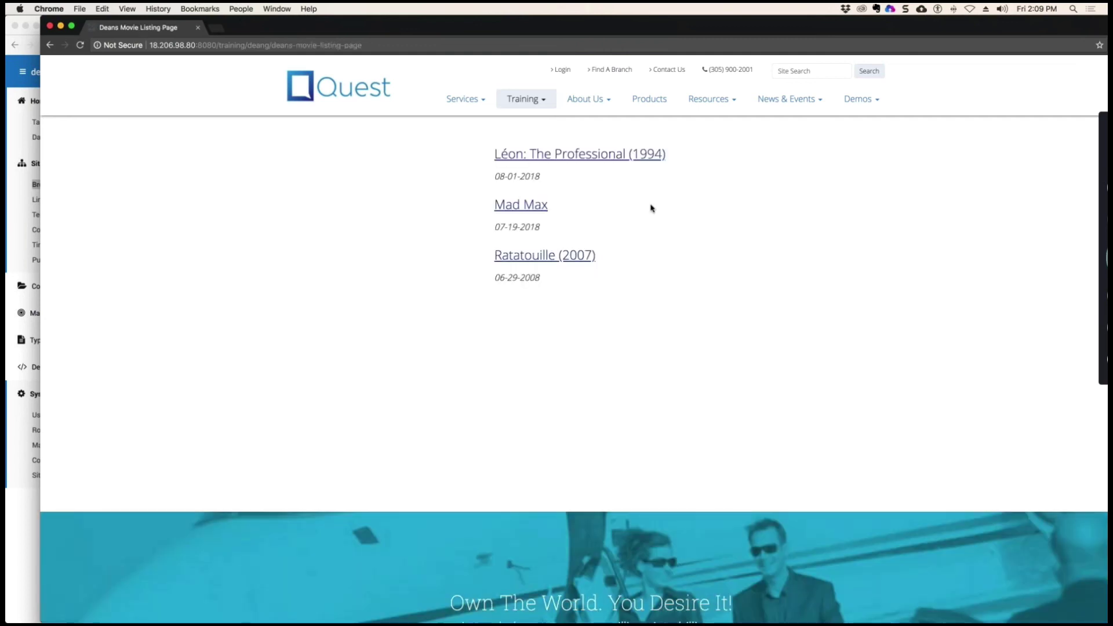
pyautogui.click(542, 258)
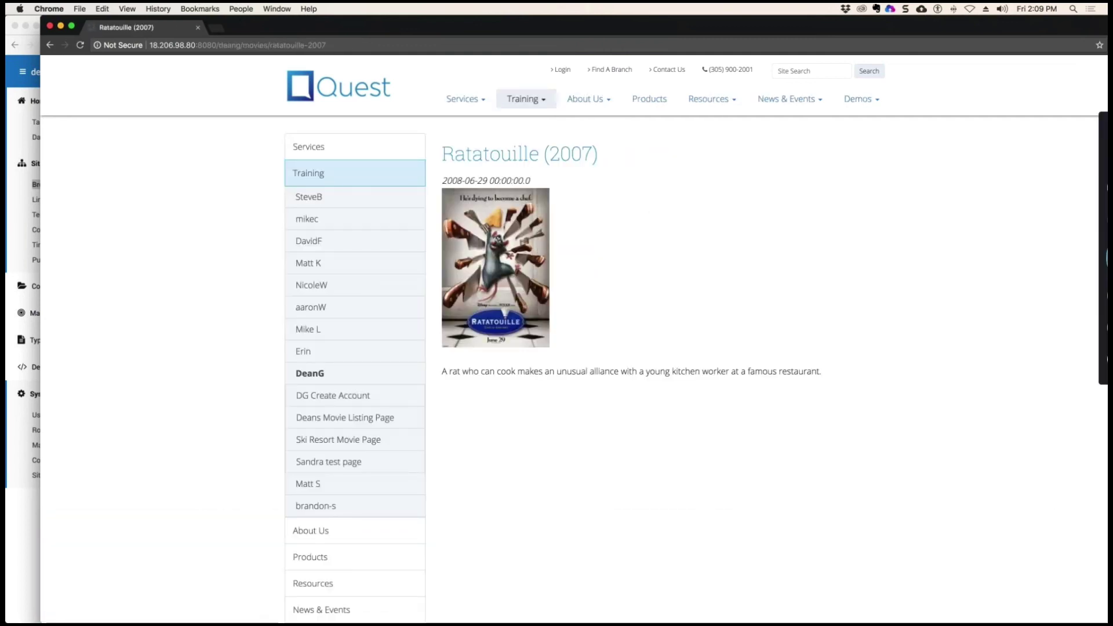
# Examine the /movies/ratatouille-2007 part of the page address, and return to the listing to view the Mad Max detail page
pyautogui.click(336, 45)
pyautogui.moveTo(290, 45); pyautogui.dragTo(243, 46)
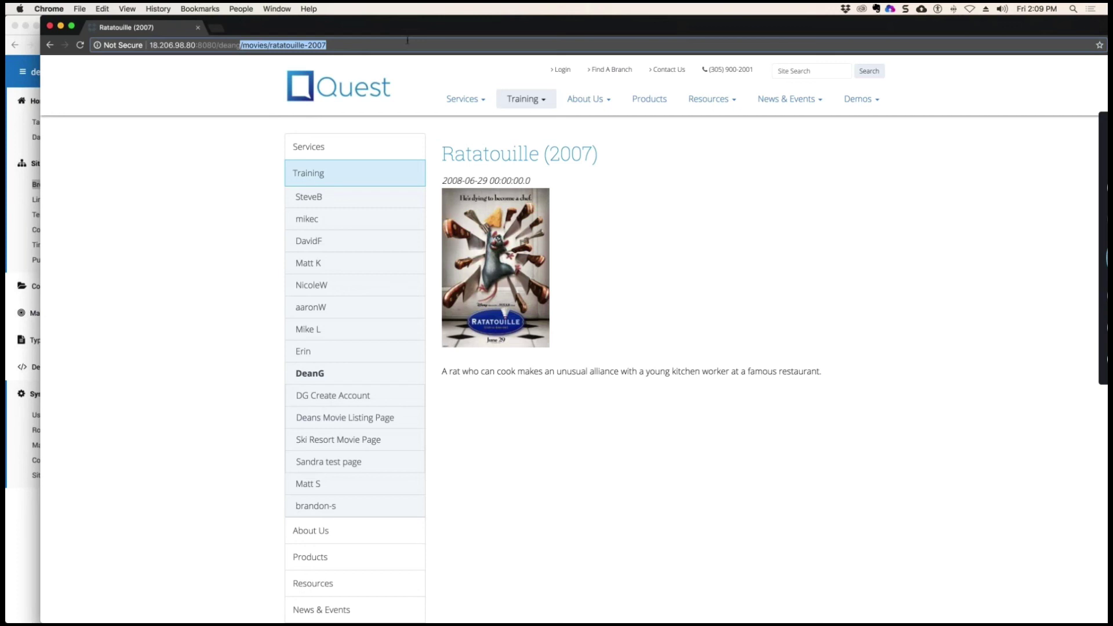
pyautogui.click(50, 44)
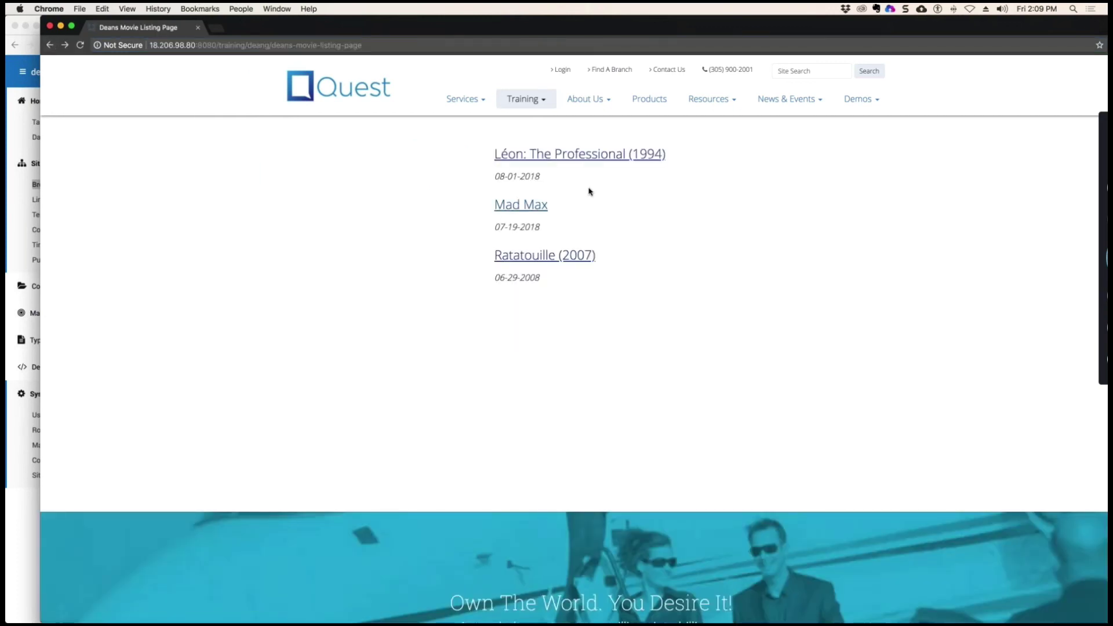
pyautogui.click(543, 211)
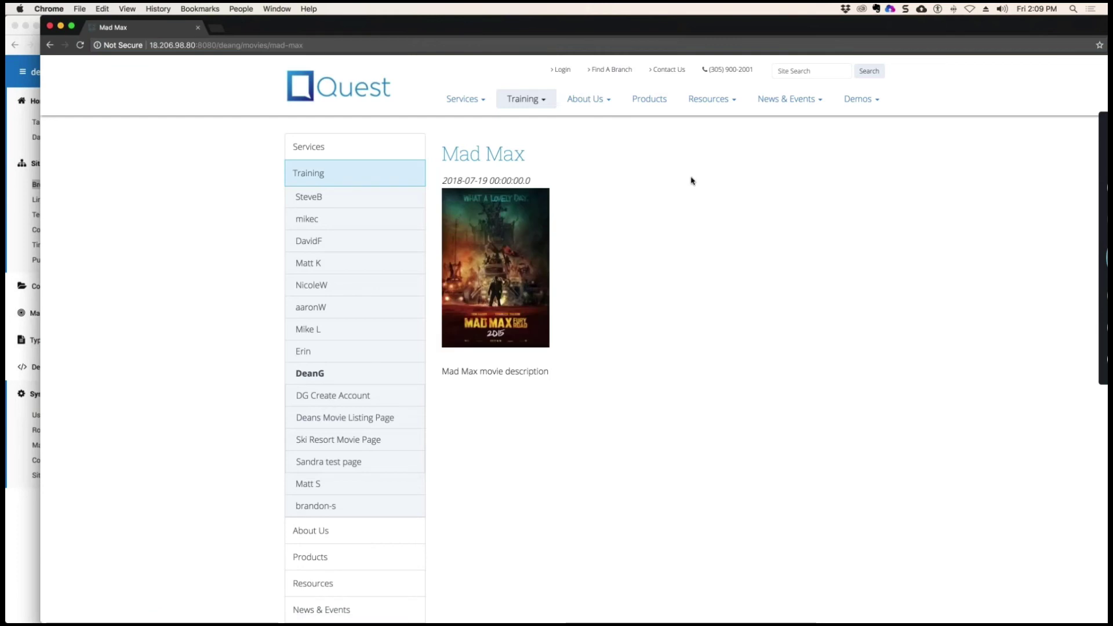